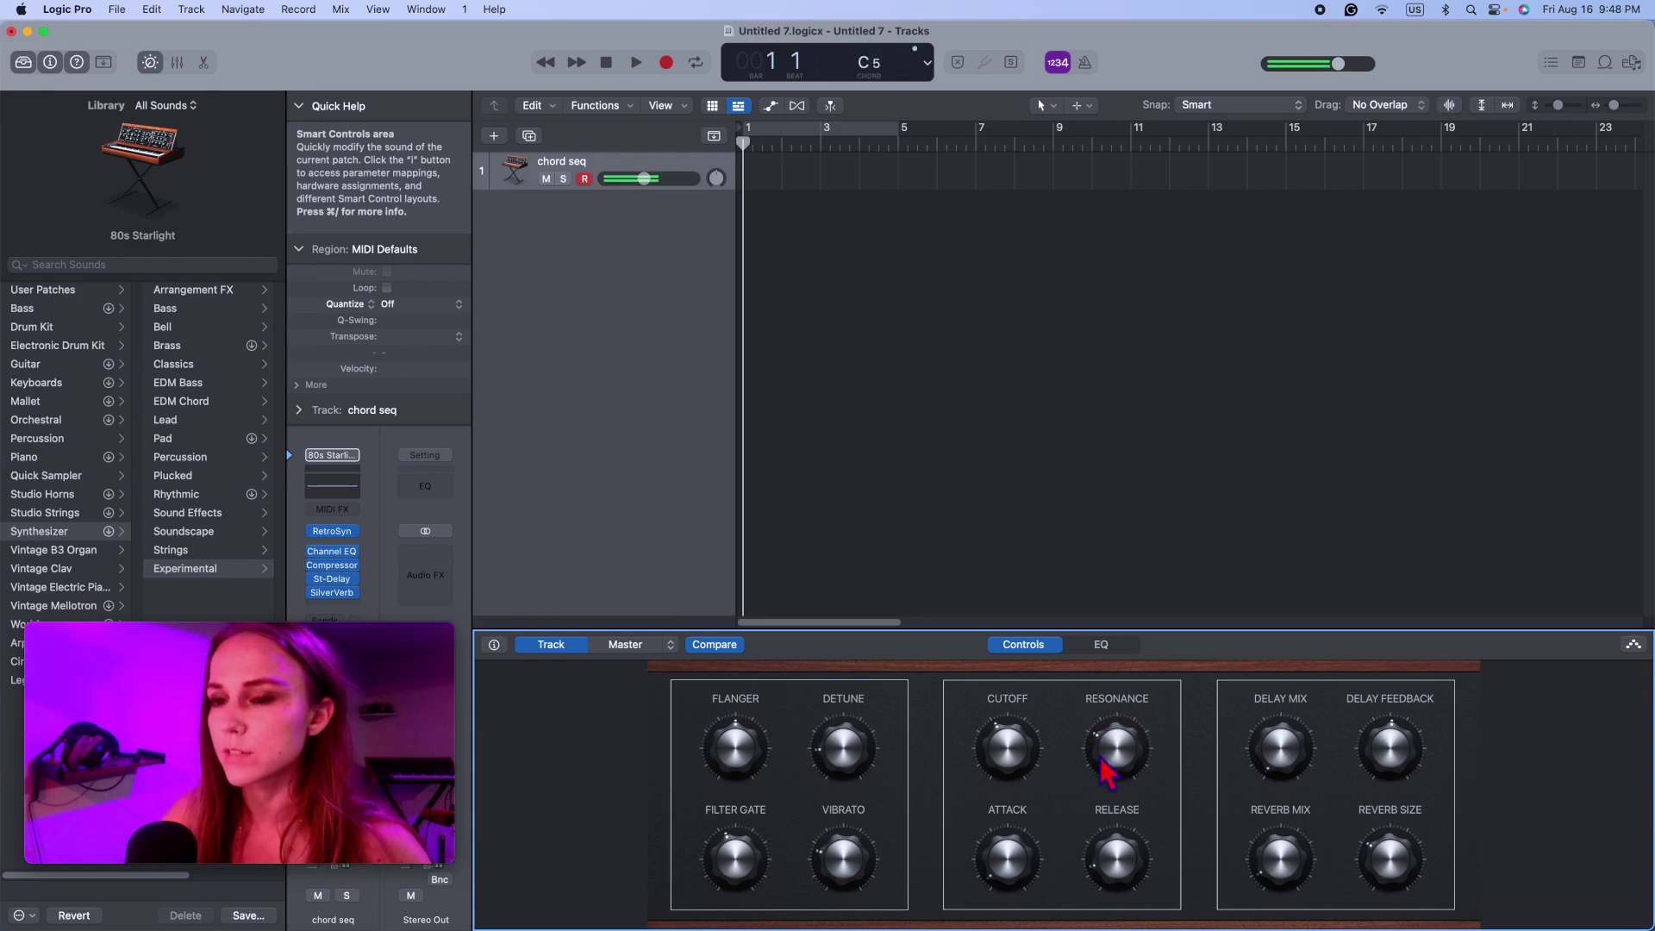
Step: Set the chord seq track's cutoff to 25% and vary its resonance, trying it at 58%
drag(1104, 760, 1118, 720)
drag(1019, 769, 1055, 792)
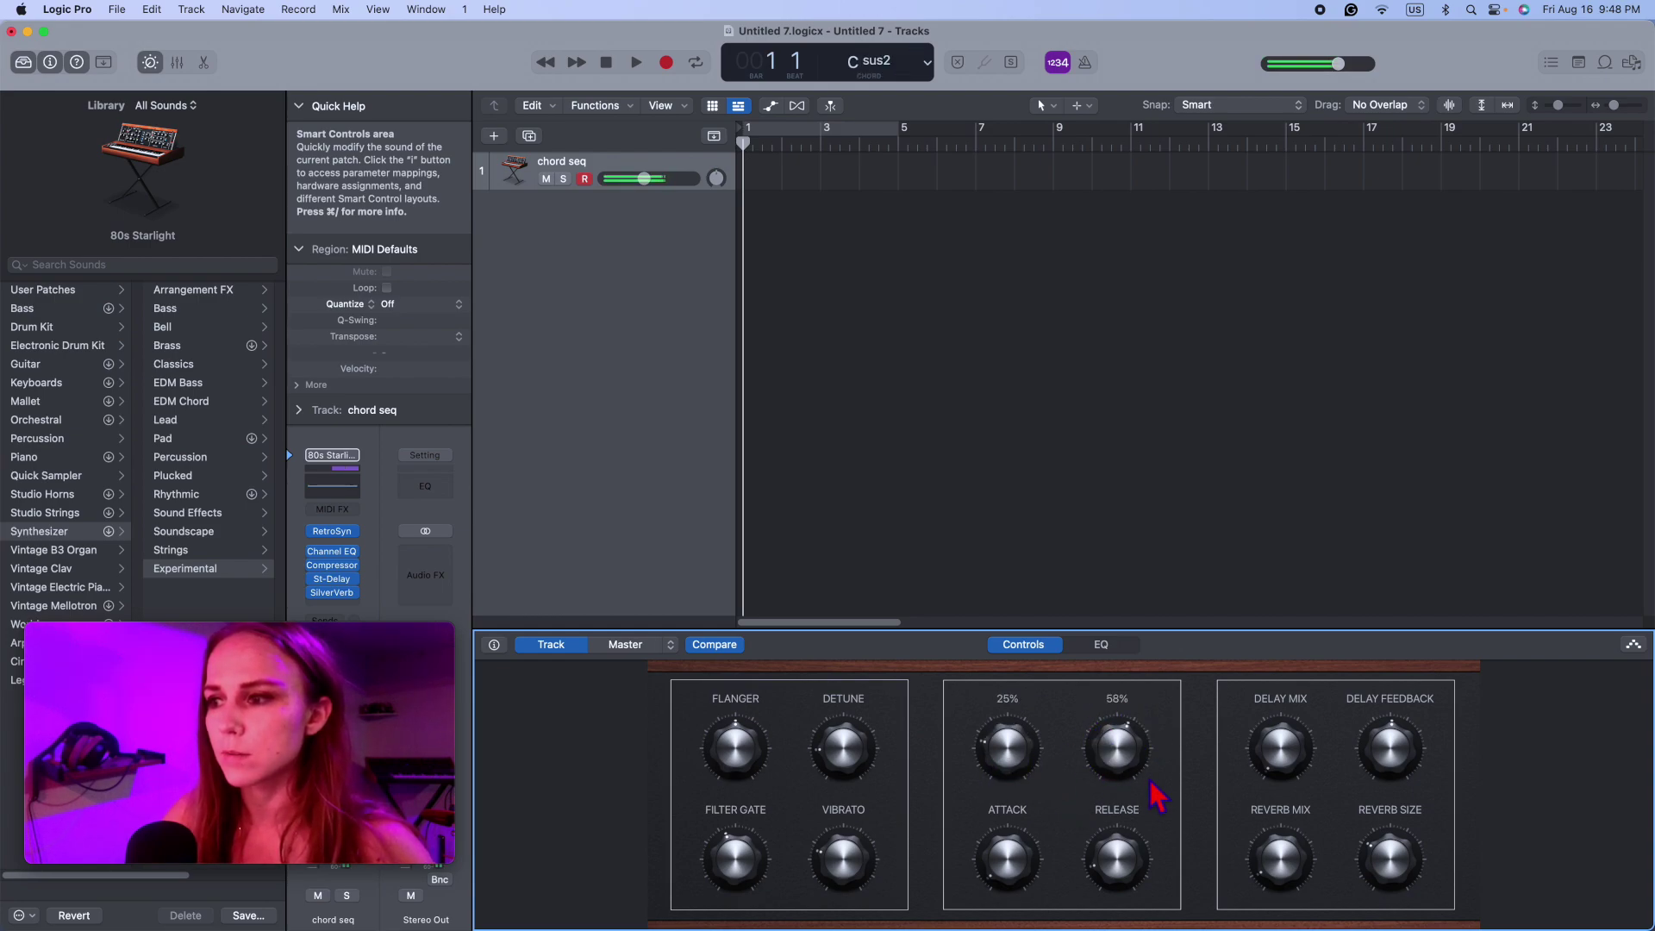
drag(1136, 743, 1155, 693)
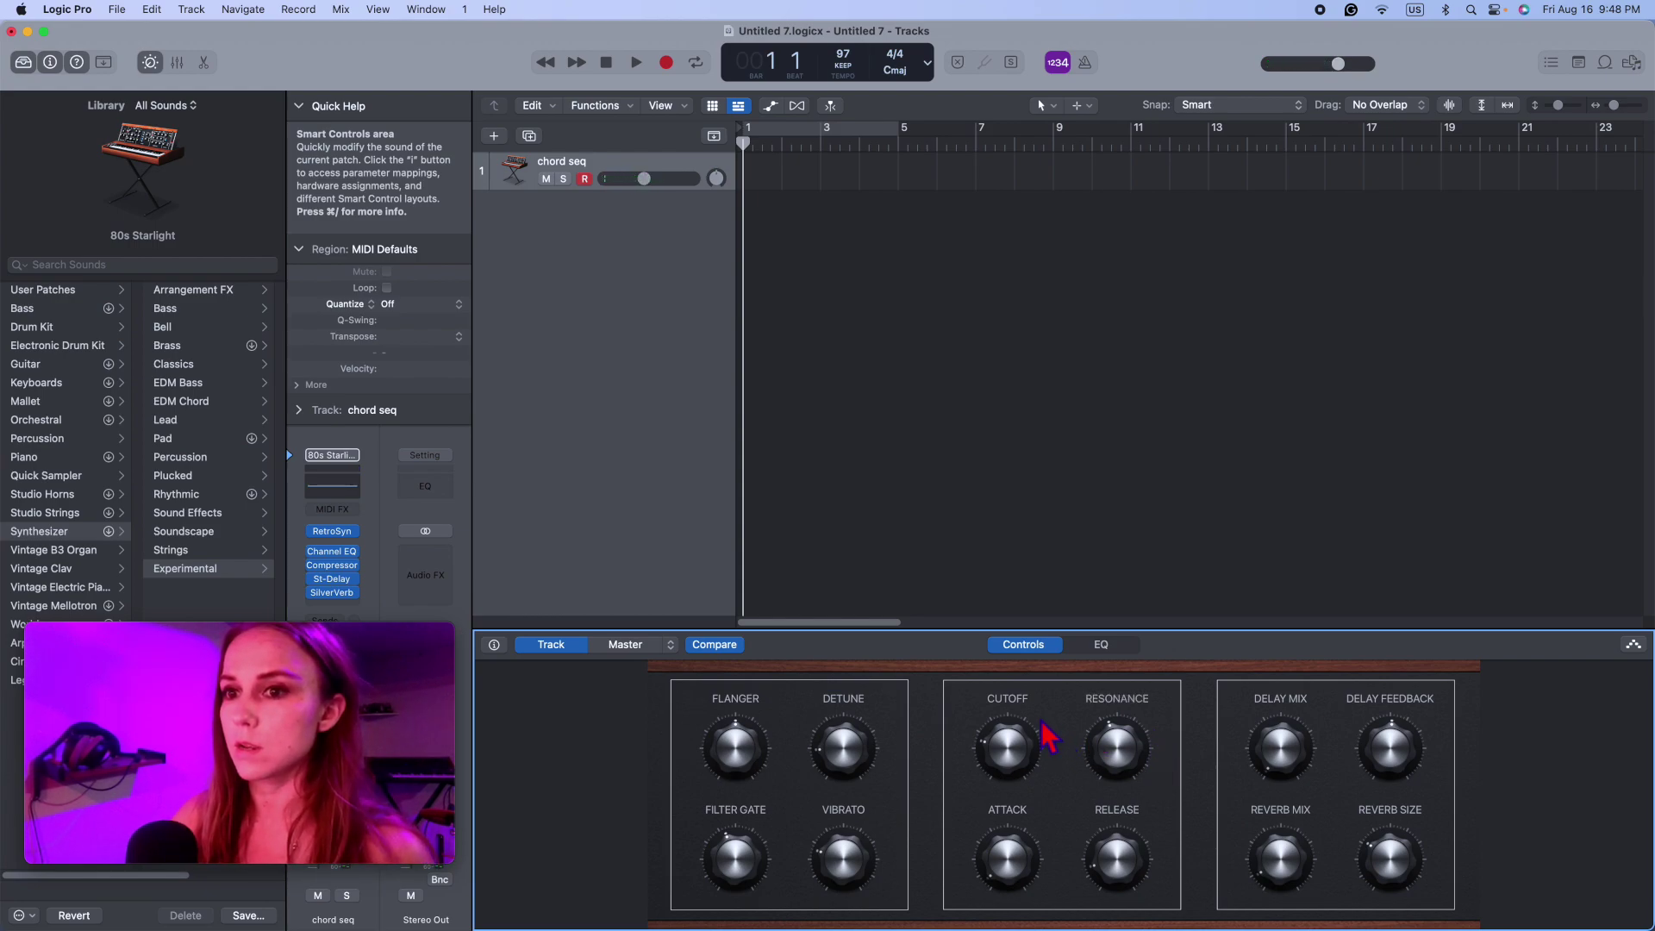
Step: Create one software instrument track, load the Bass- Reso 2 patch found by searching "reso", and lower the track's volume slightly
click(496, 138)
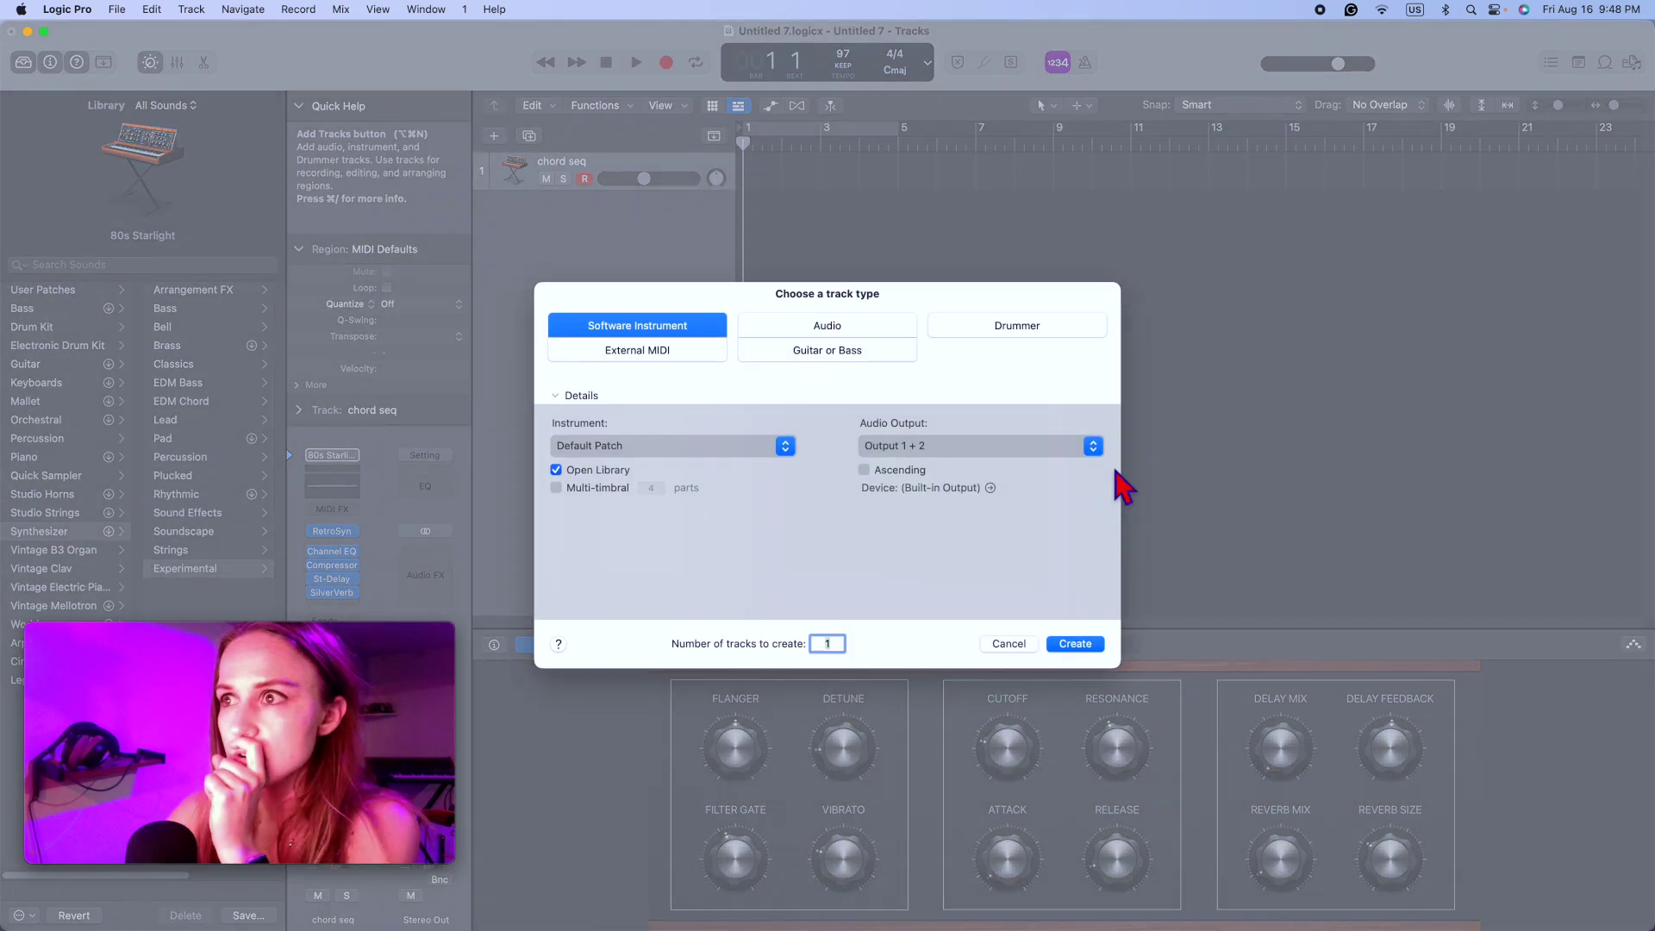
click(1068, 644)
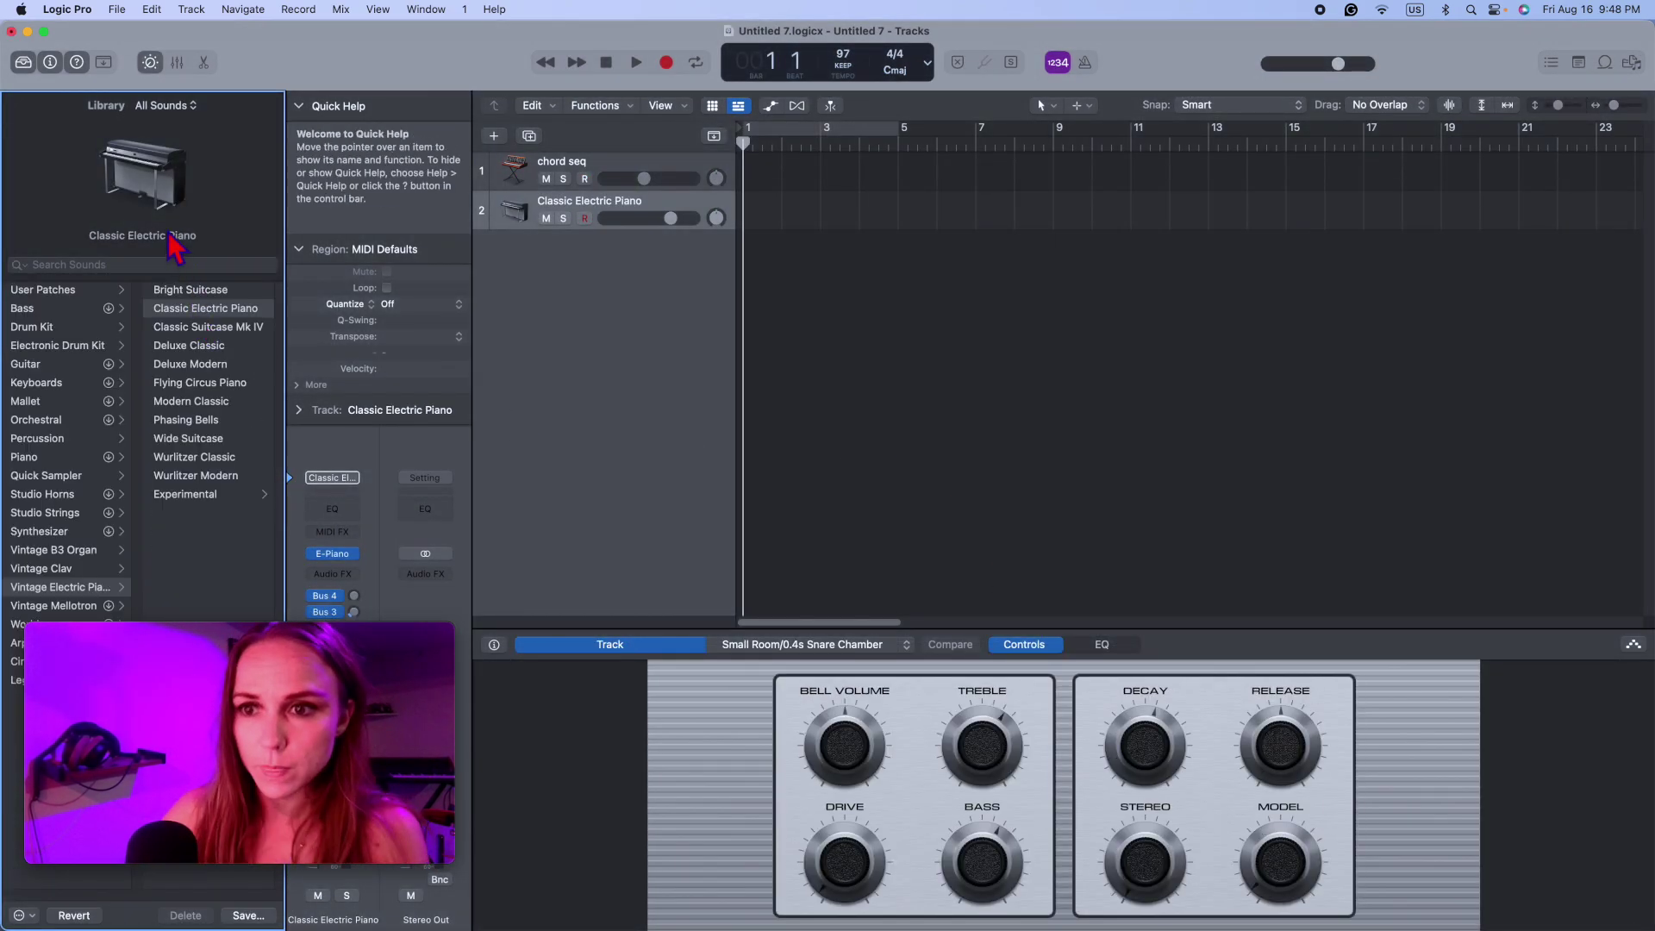
click(155, 264)
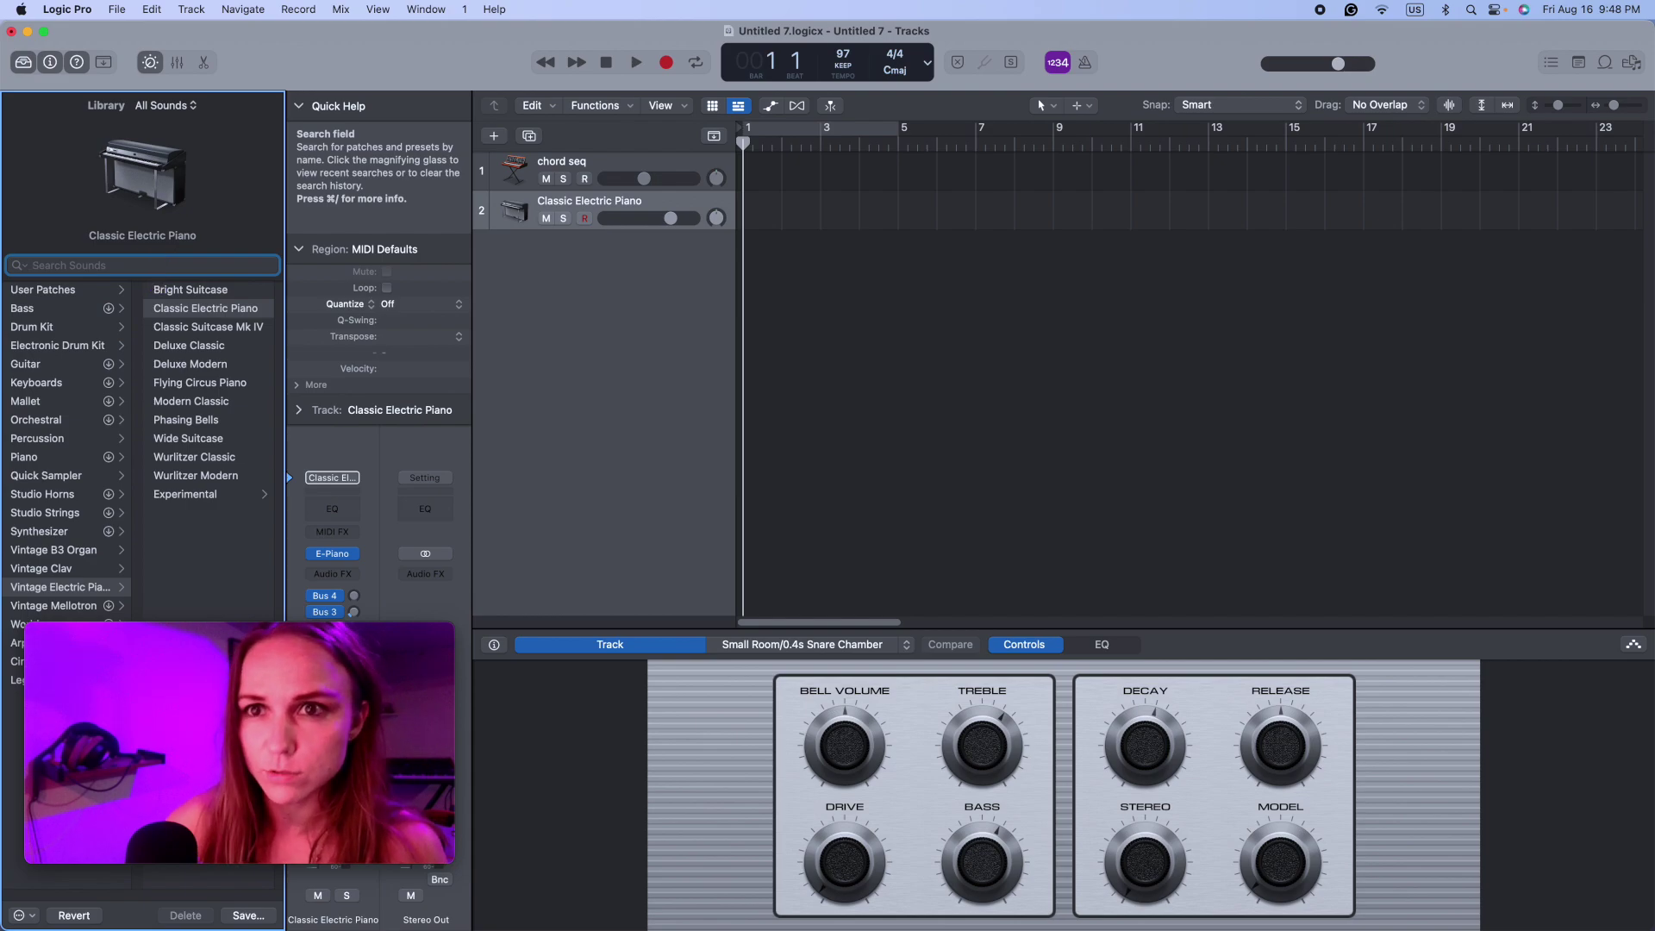
text(reso)
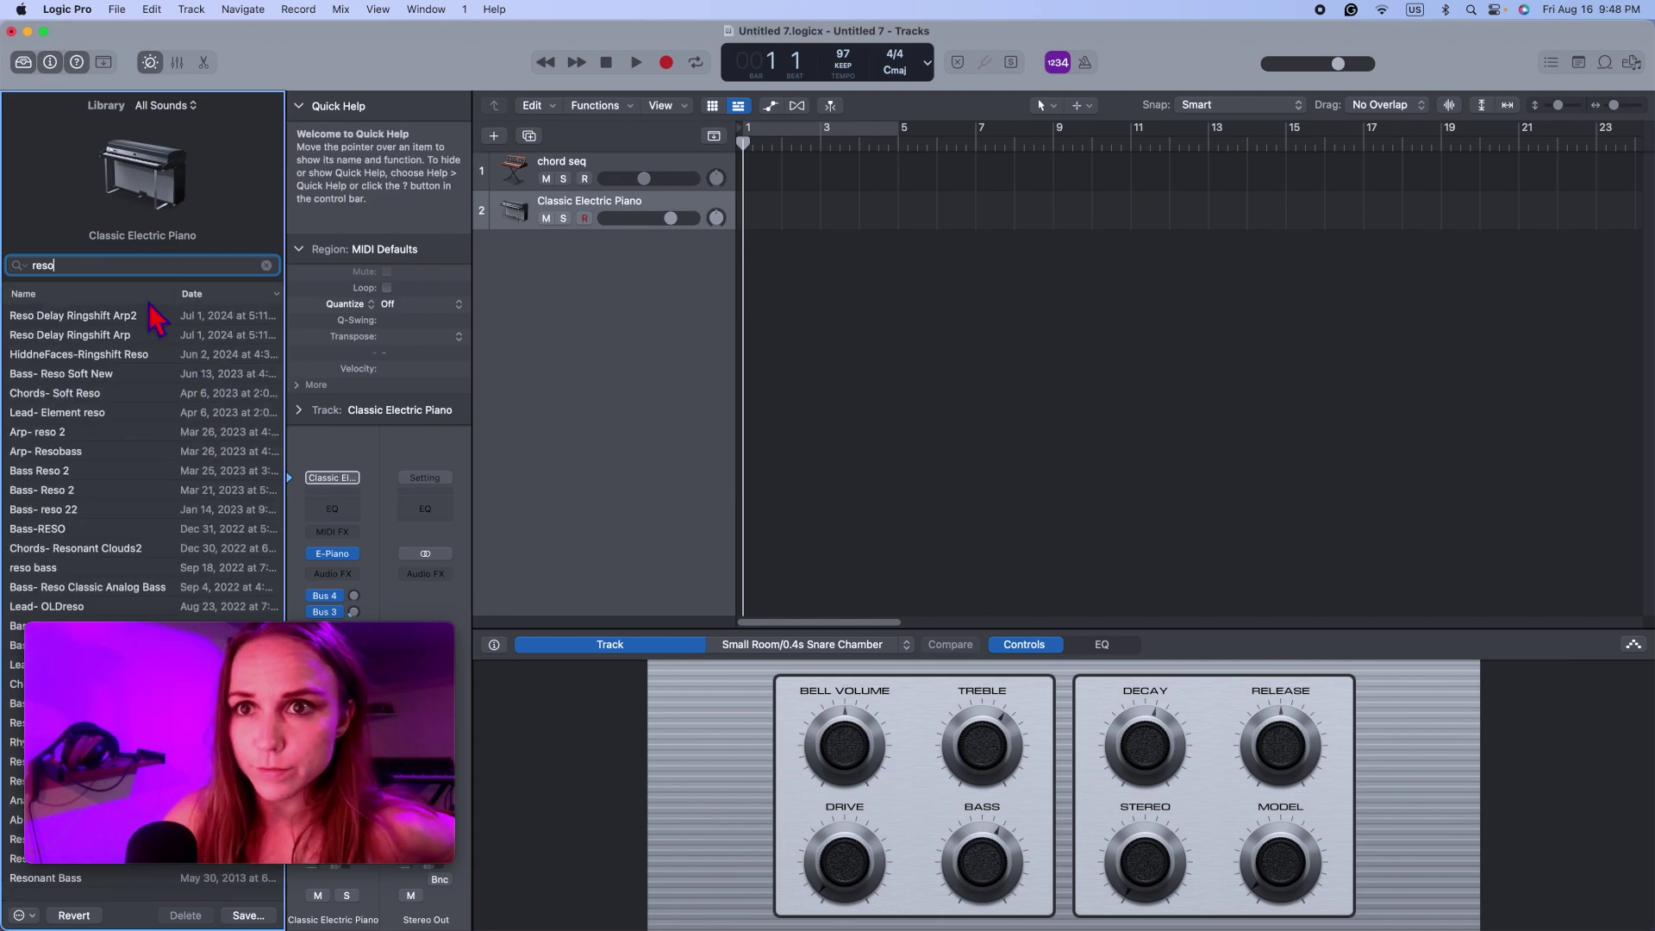
click(117, 498)
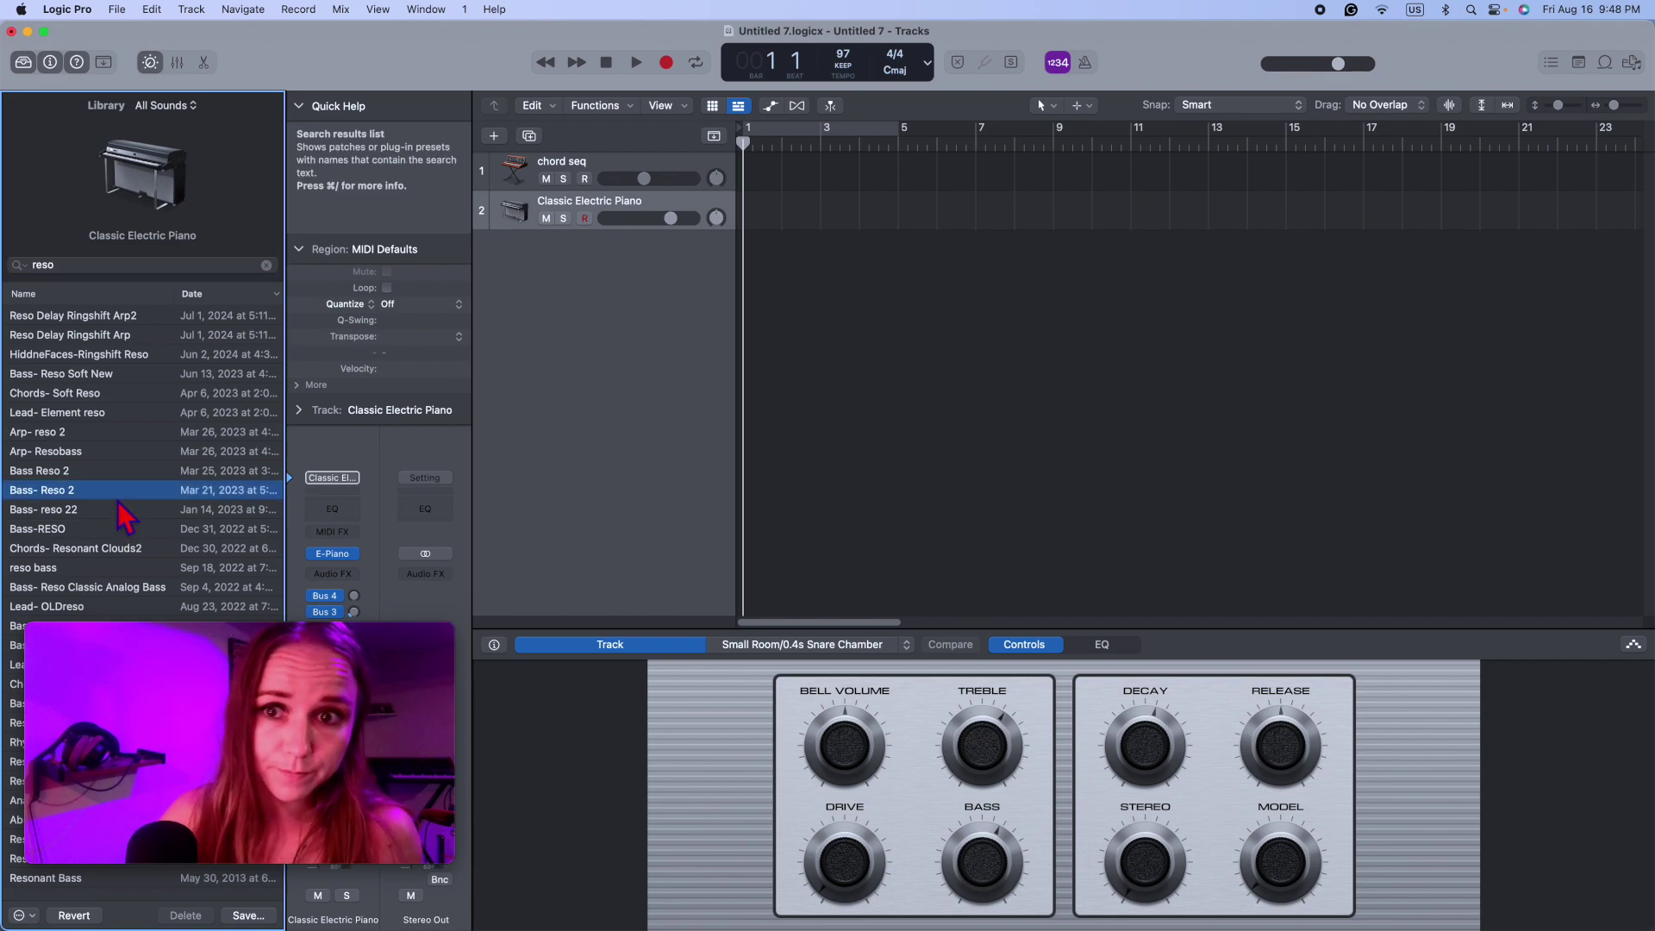
drag(671, 218, 651, 218)
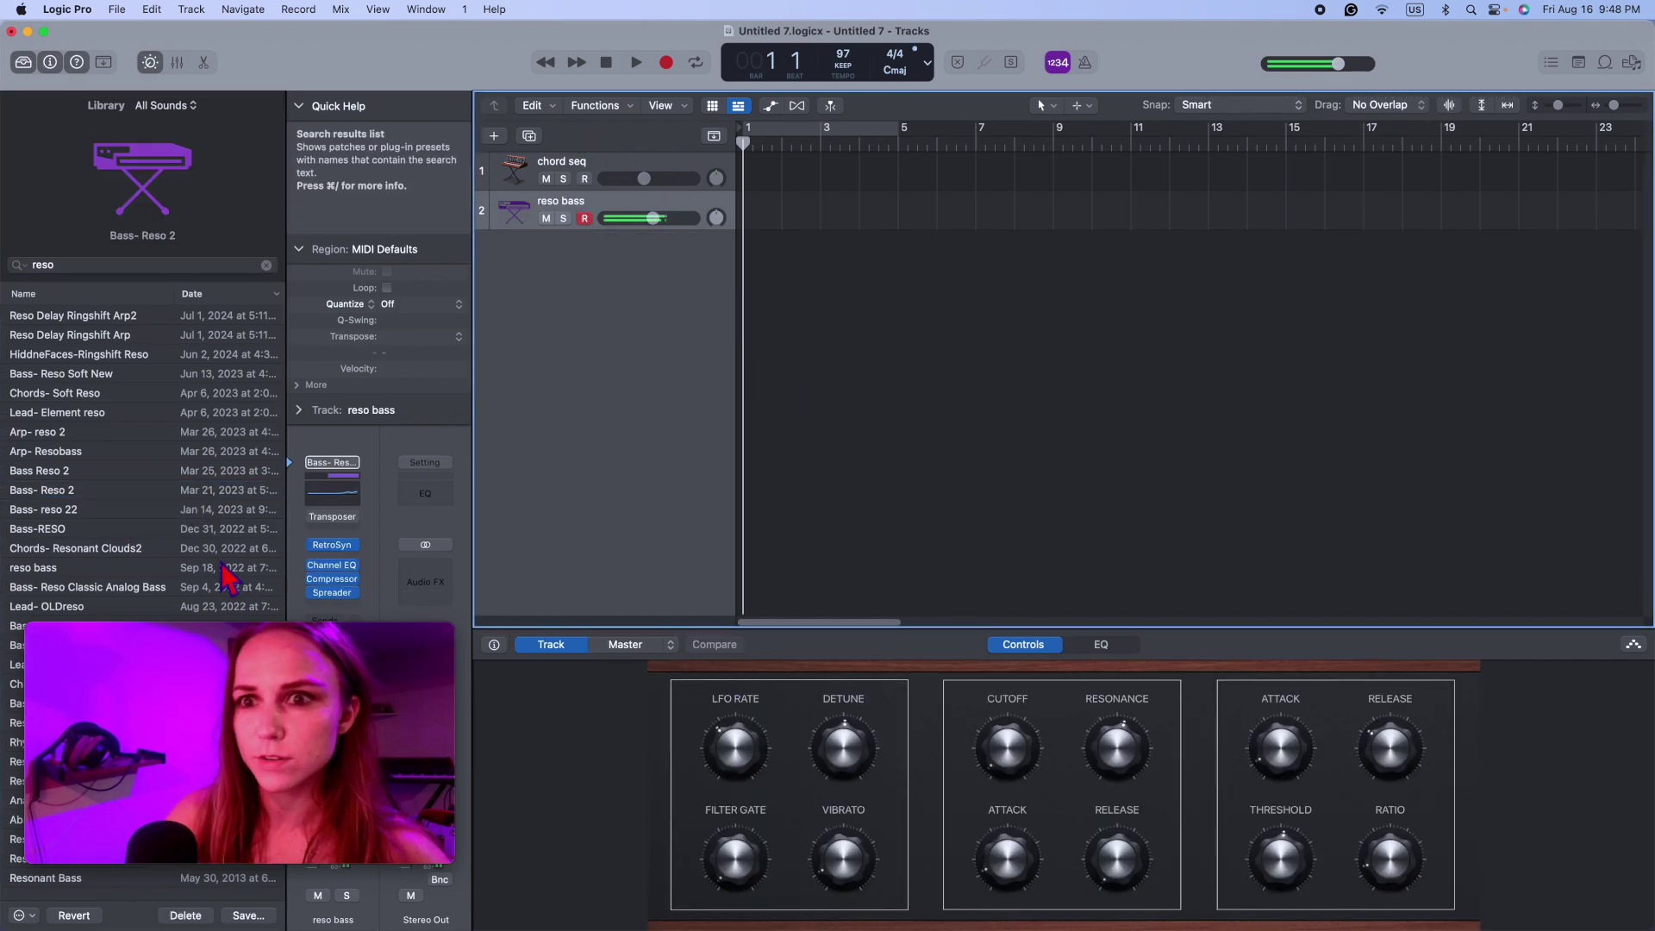
Step: Set the reso bass track's cutoff to 8% and its resonance to 68%, trying 0% resonance for comparison
drag(1017, 758, 1123, 731)
mouse_move(991, 728)
mouse_down()
mouse_move(1004, 760)
mouse_move(1010, 743)
mouse_up()
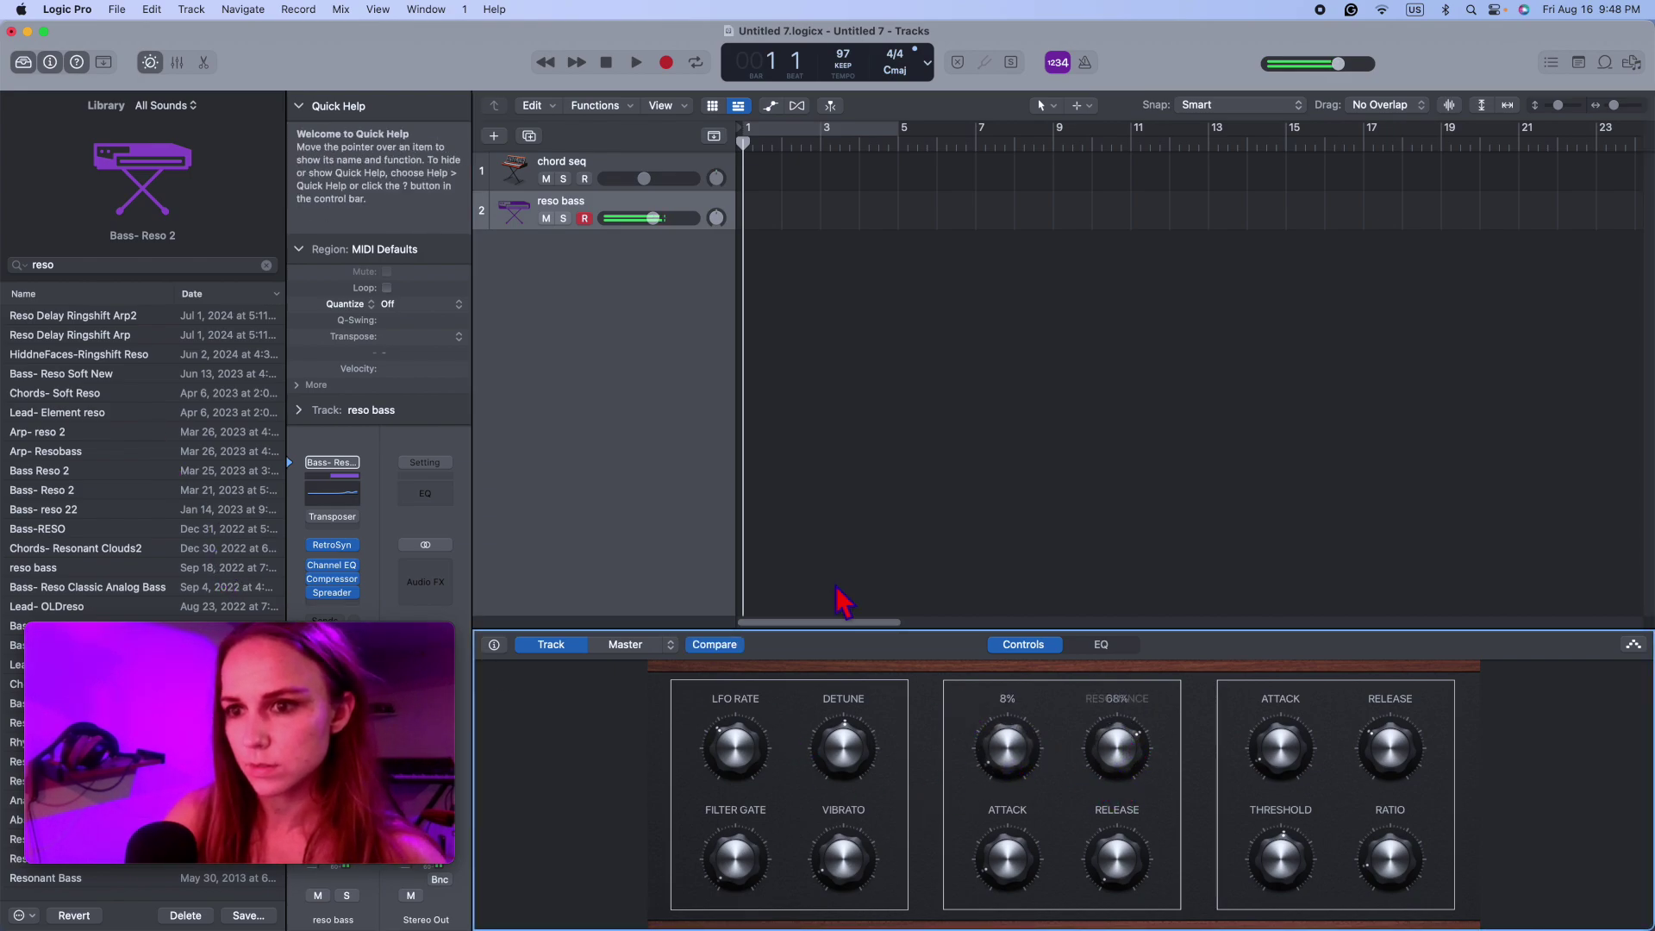
drag(1138, 767, 1138, 827)
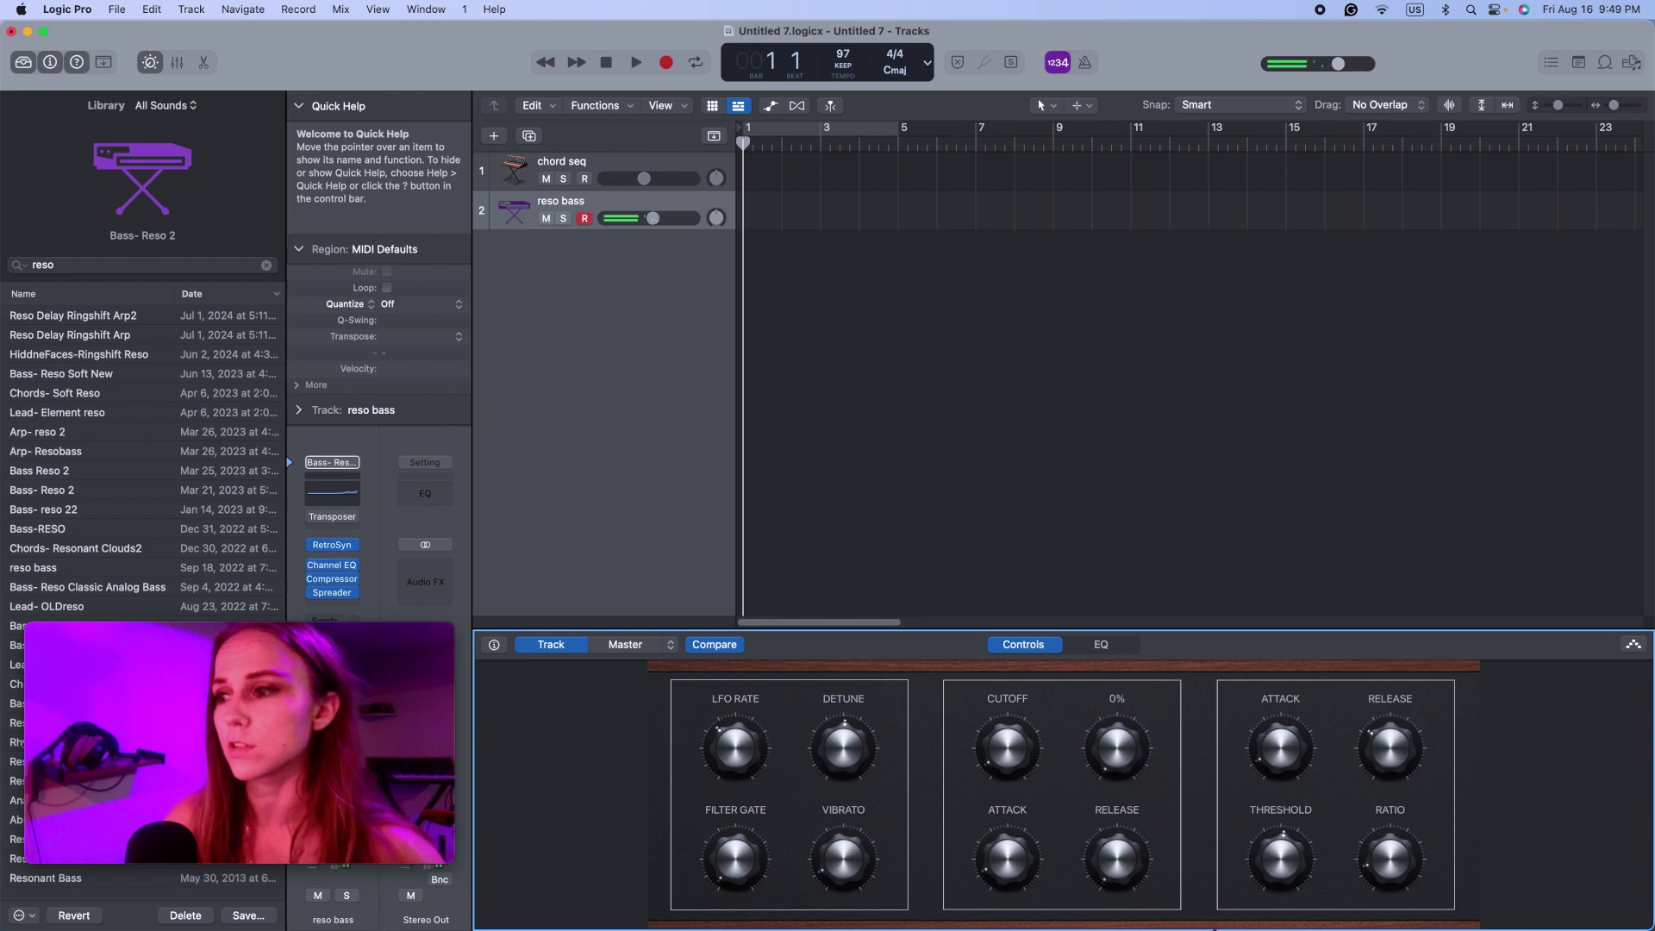
drag(1019, 760, 1129, 608)
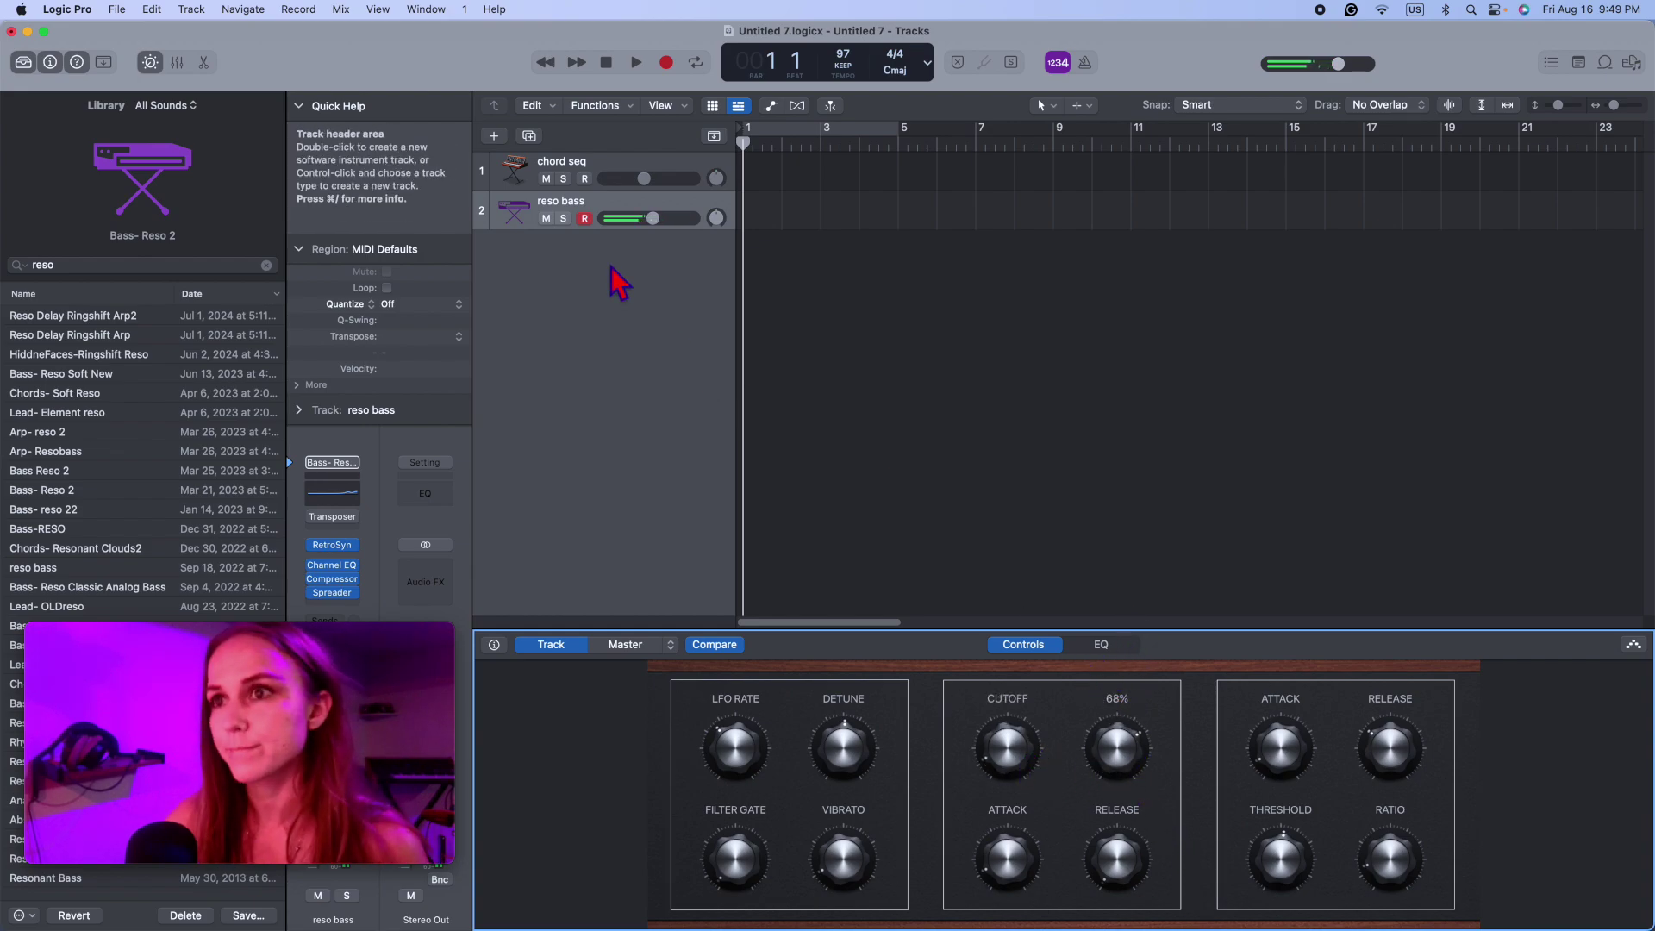
Step: Set the chord seq track's attack to 1700 ms, comparing it with 1900 ms and a short attack
click(515, 178)
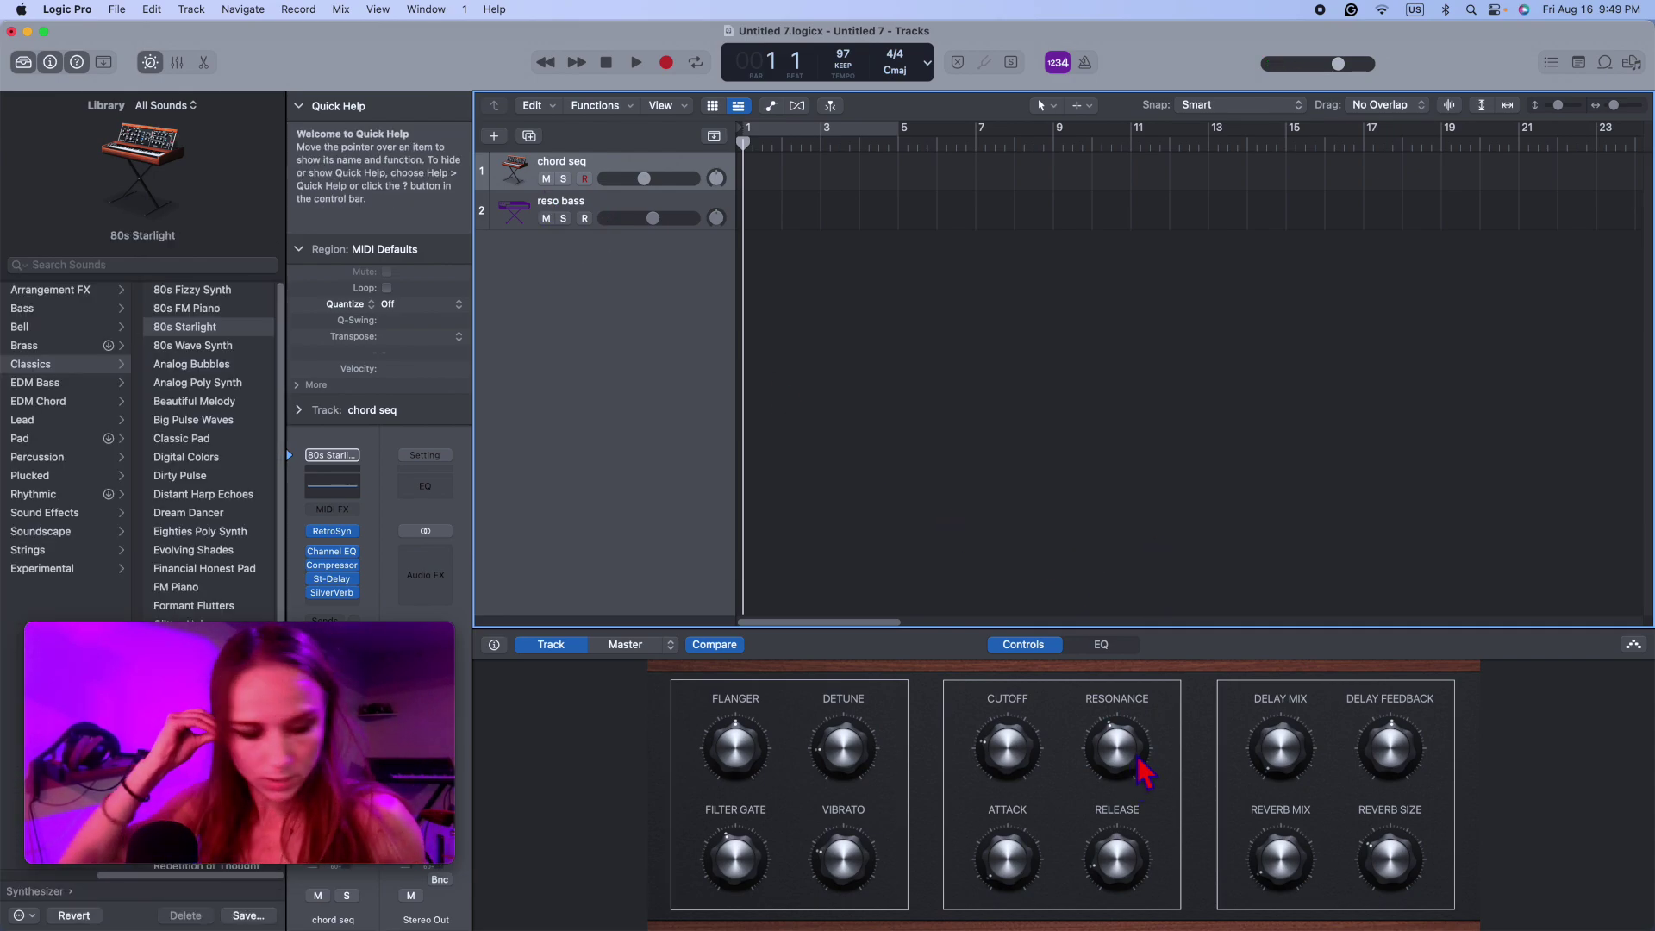
drag(1027, 859, 1067, 738)
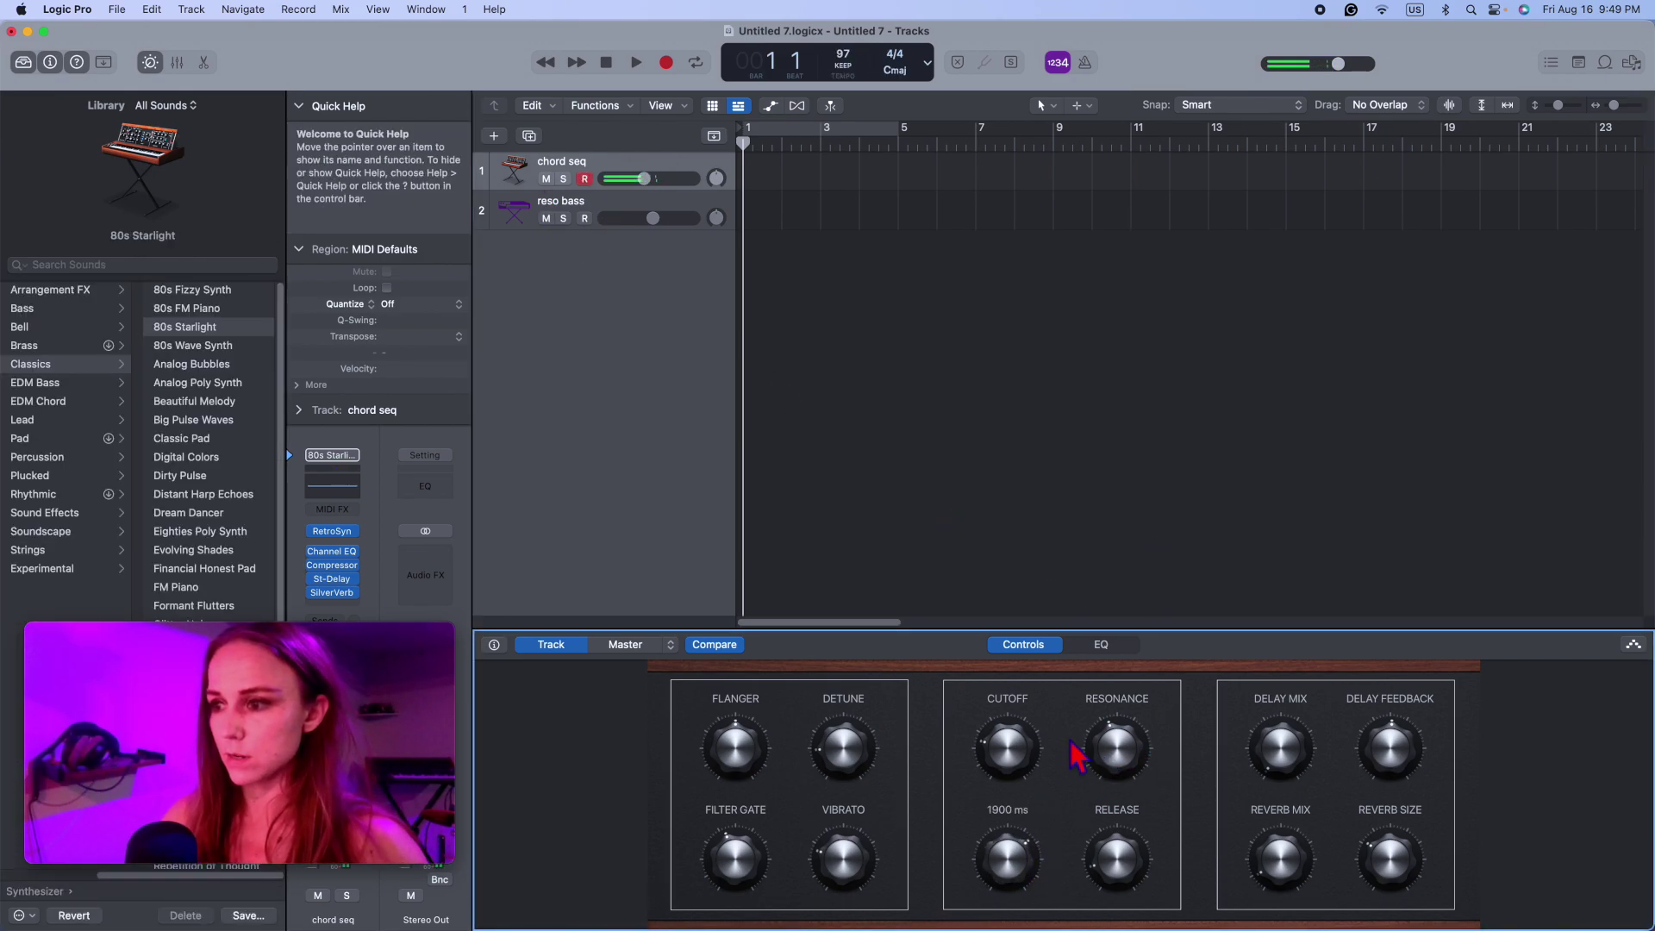
drag(1031, 855, 1068, 881)
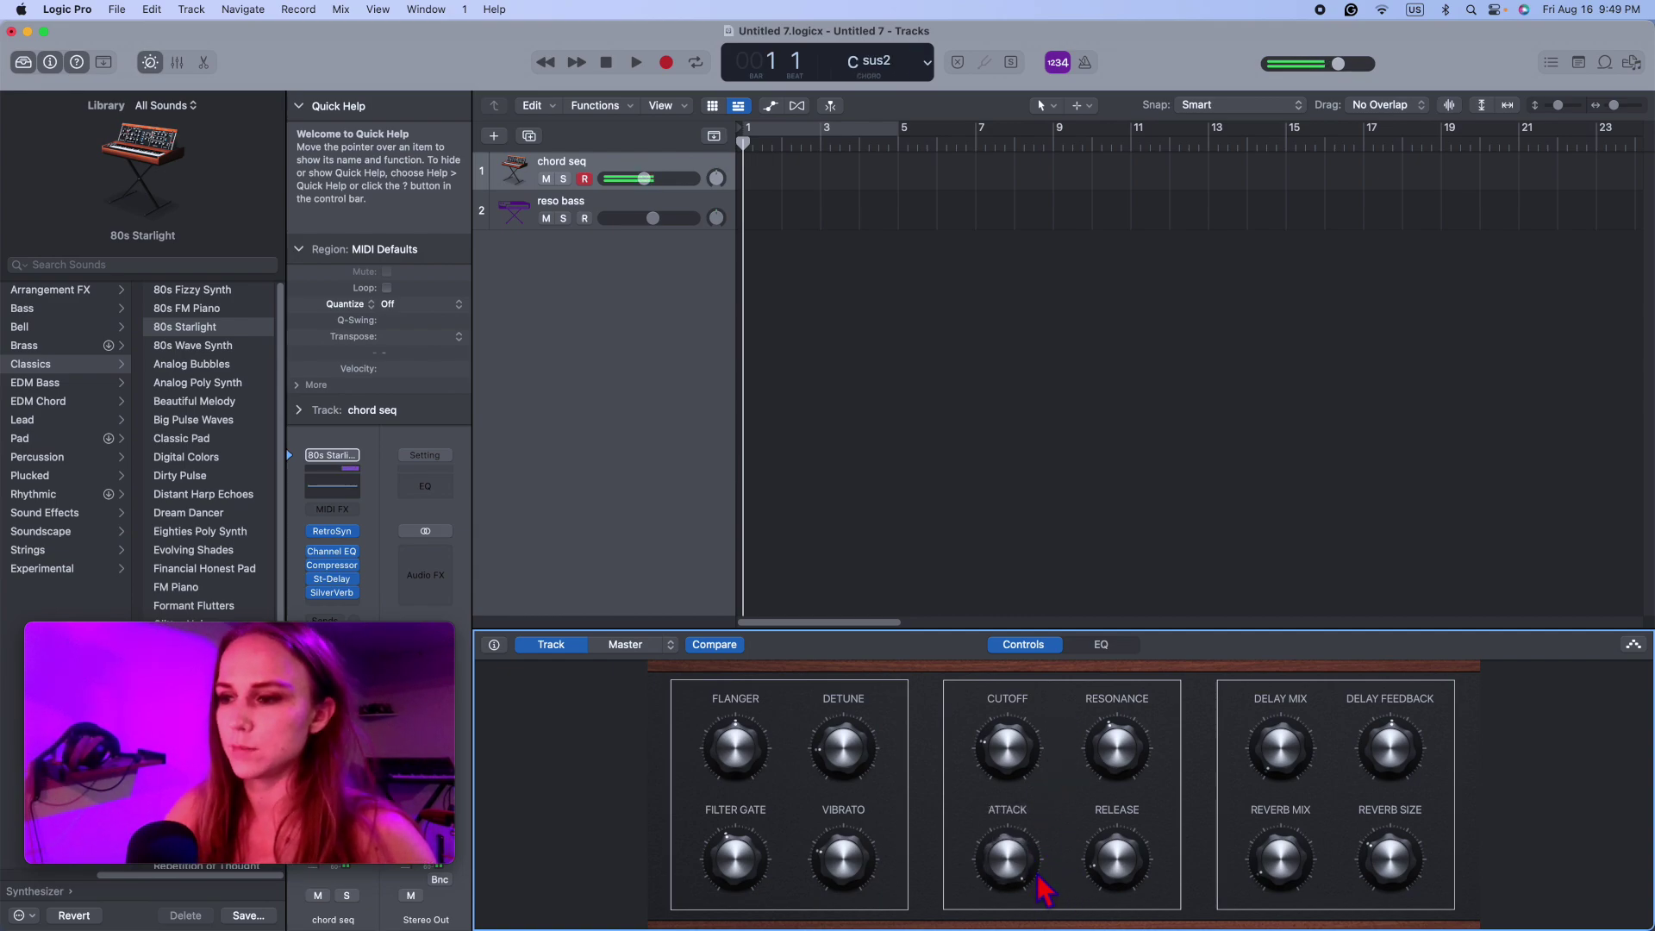
drag(1032, 852, 1033, 845)
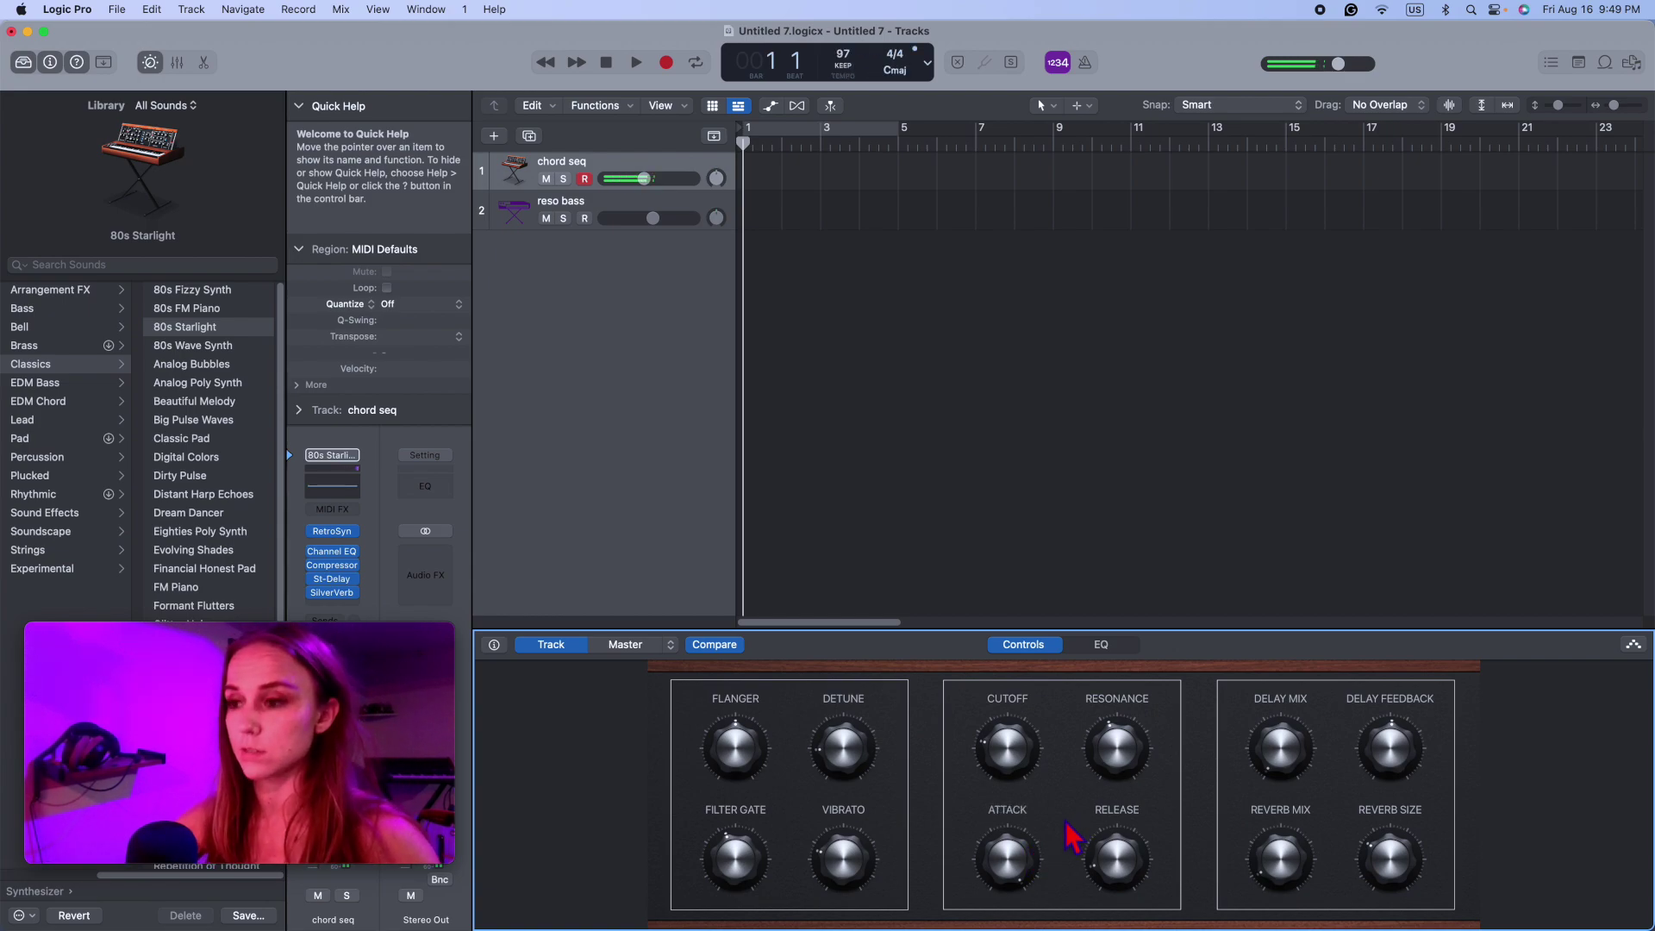
drag(1009, 853, 1015, 857)
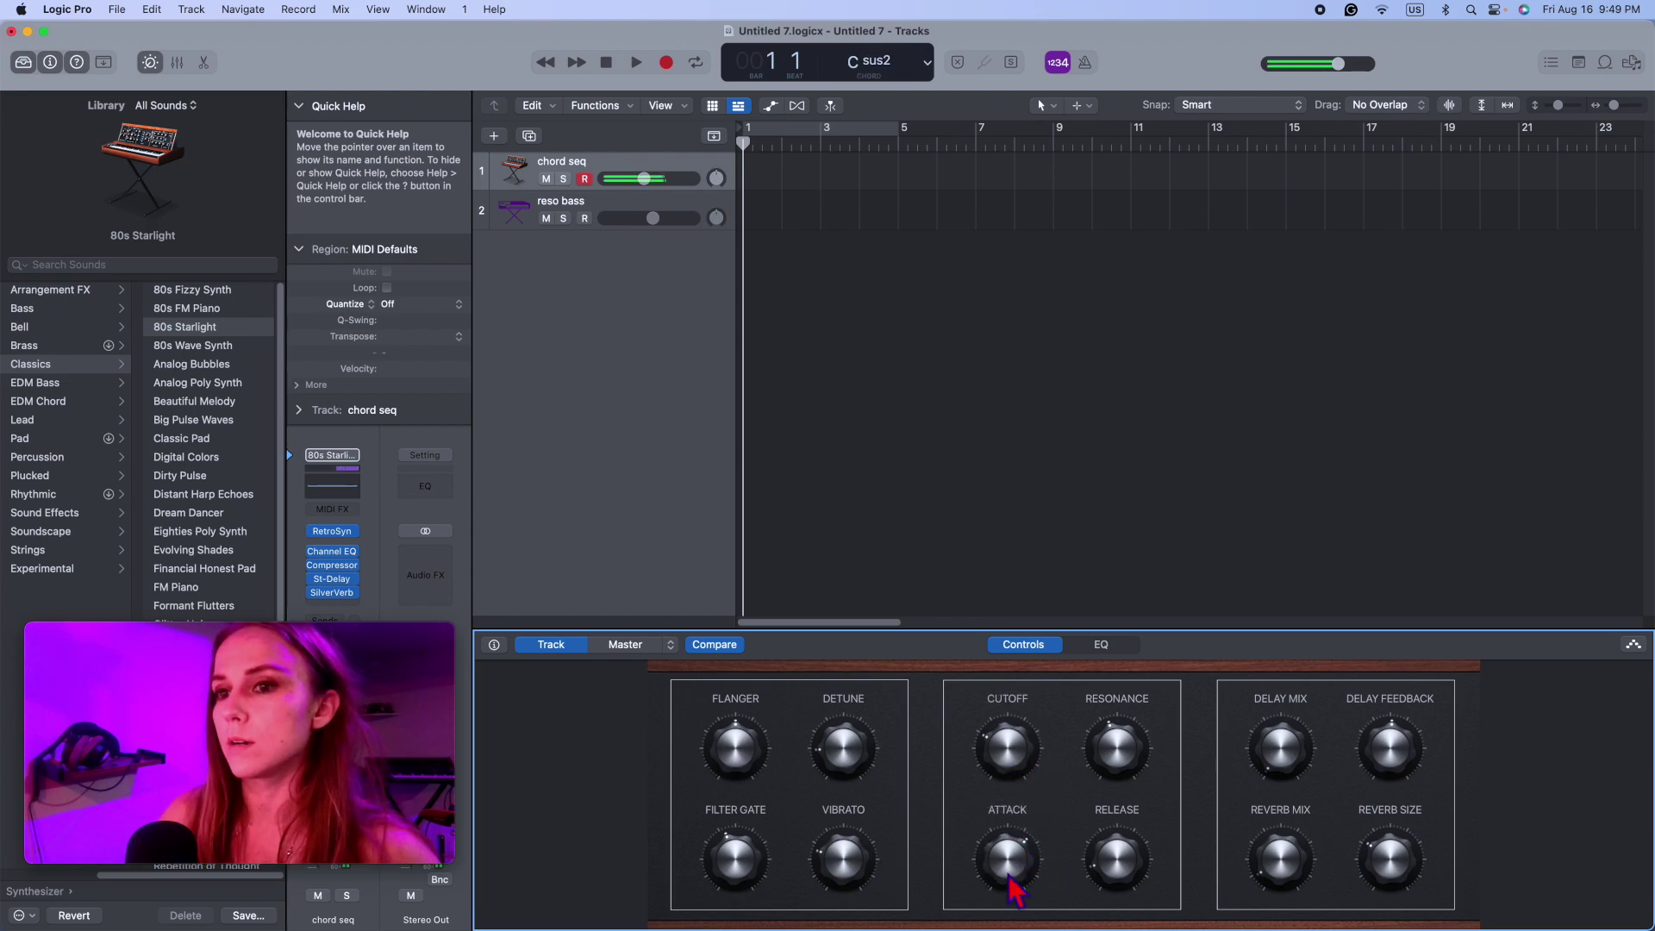
Step: Audition the chord seq filter gate at 45% and 57%, raise the cutoff slightly, and try the vibrato at 36 semitones
drag(753, 860, 770, 921)
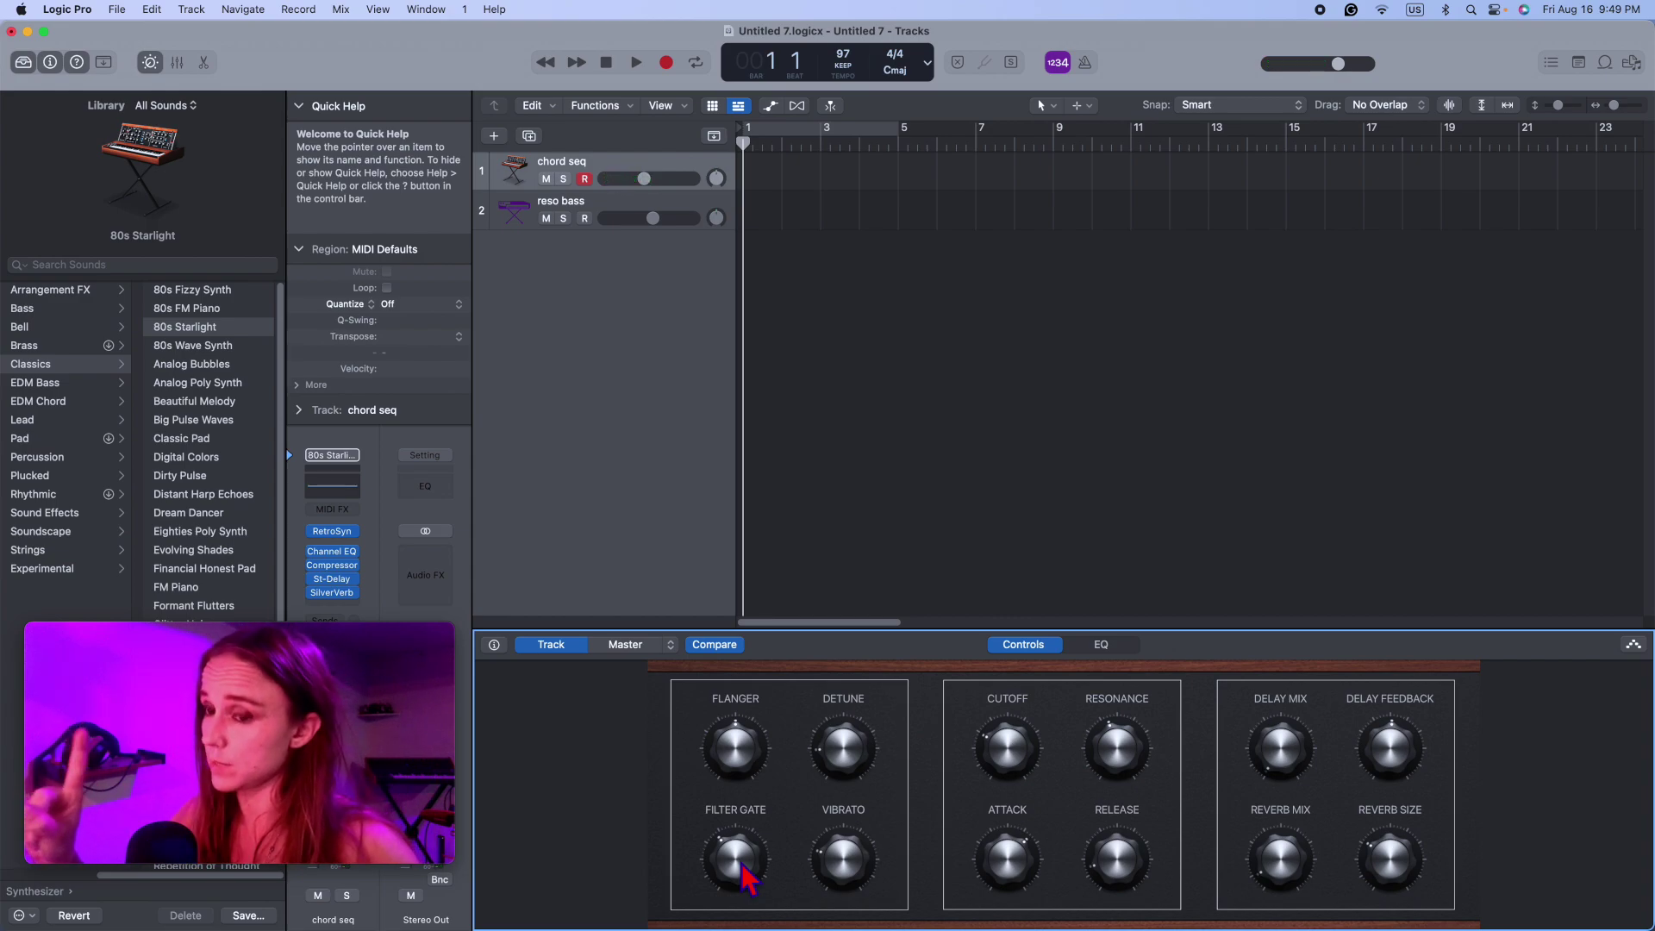
mouse_move(744, 861)
mouse_down()
mouse_move(756, 889)
mouse_move(738, 881)
mouse_up()
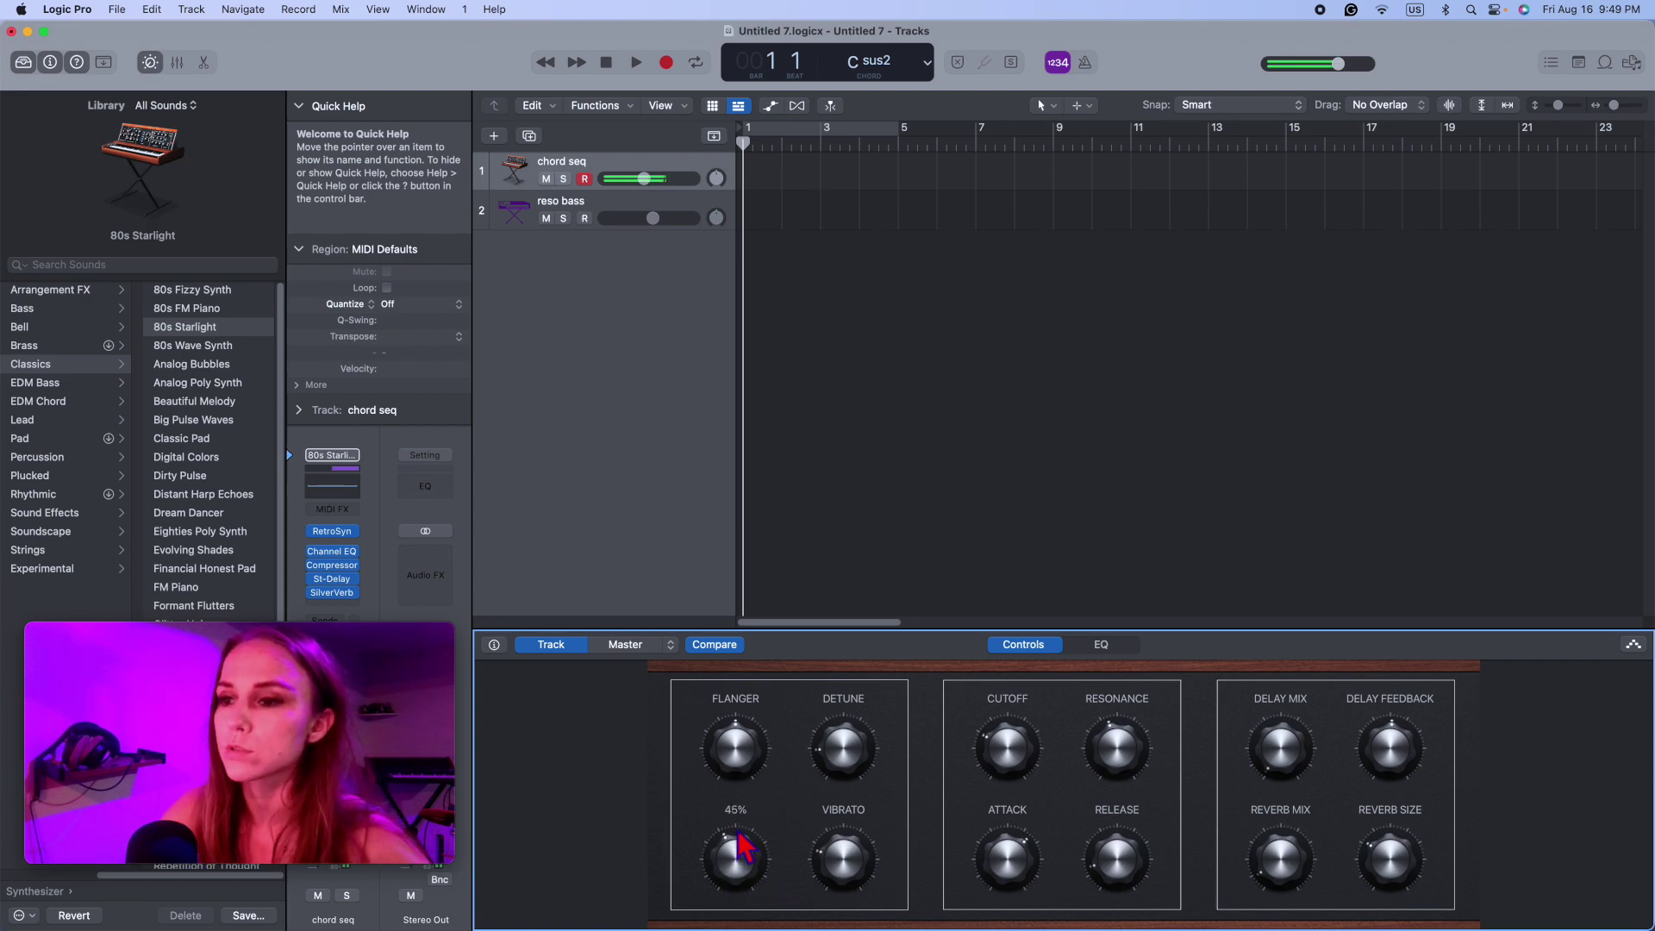
drag(750, 881, 751, 869)
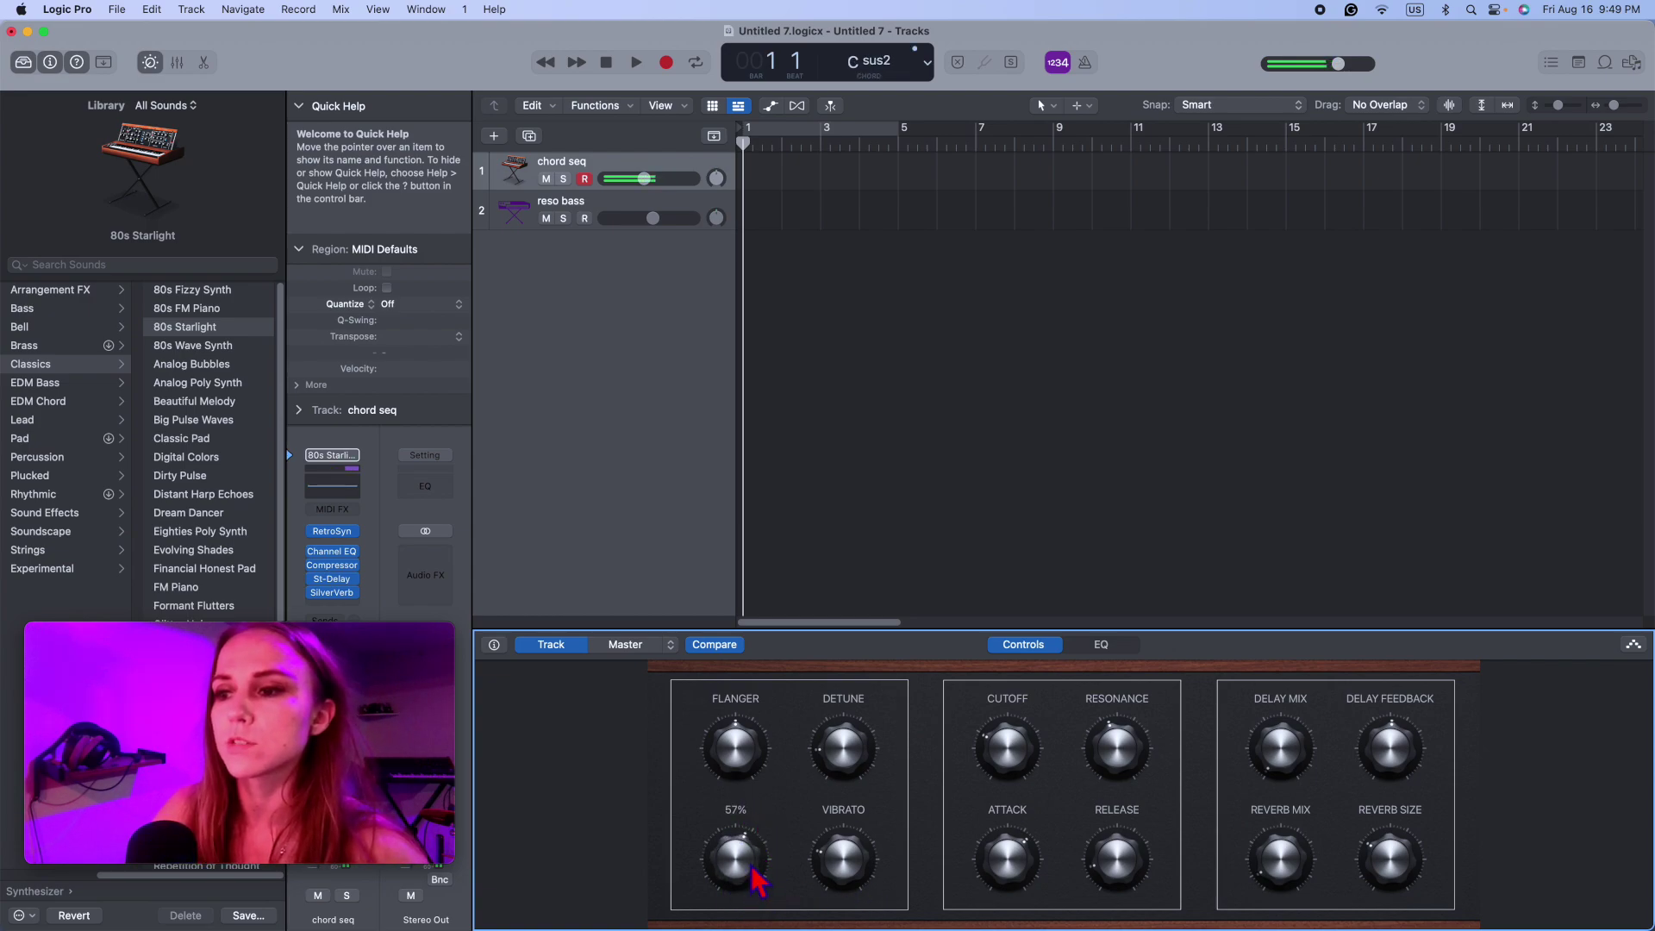
drag(1035, 741, 1035, 734)
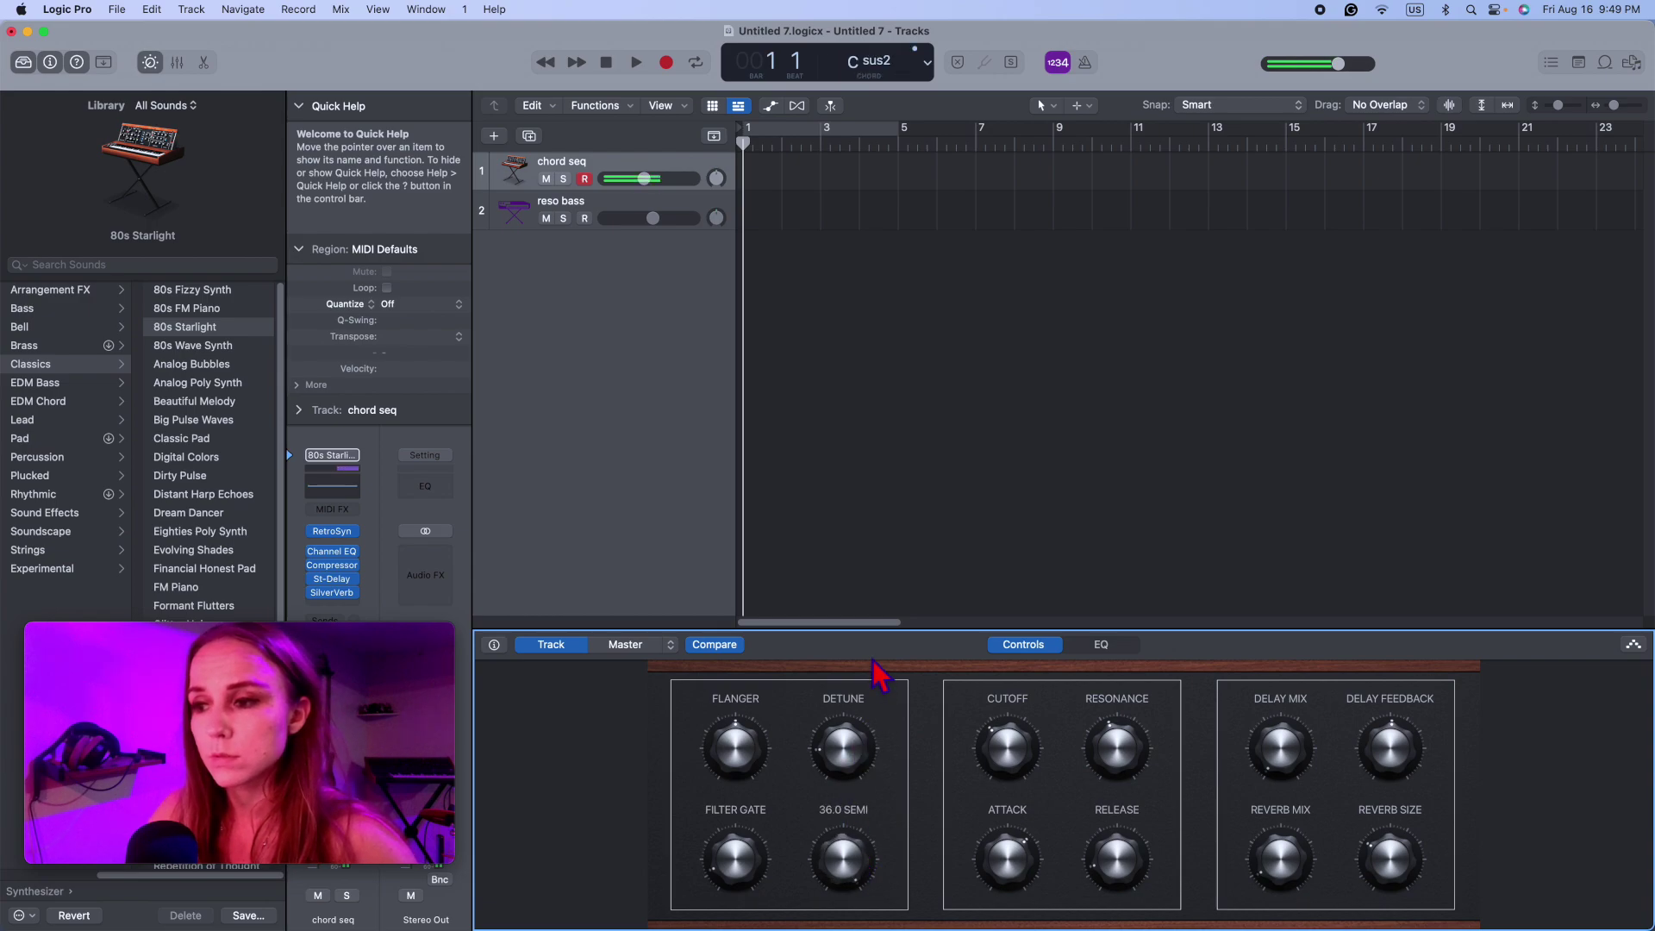
drag(873, 661, 874, 924)
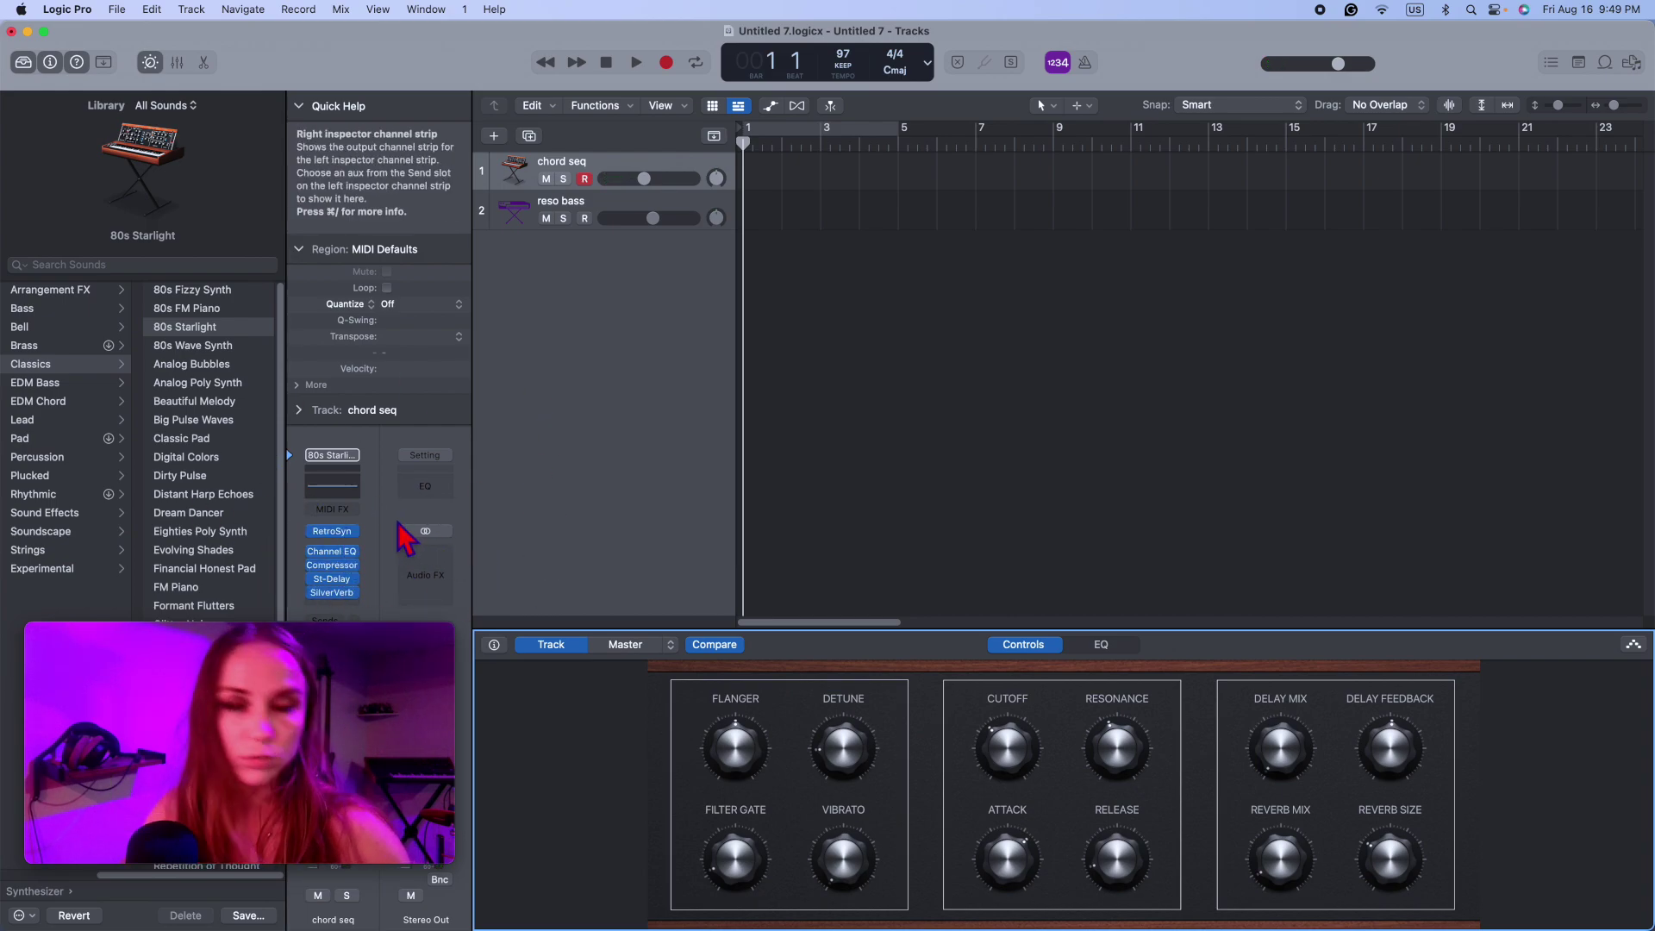
Step: Open the chord seq track's Retro Synth plug-in and move its window up to uncover the lower Smart Controls knobs
click(348, 536)
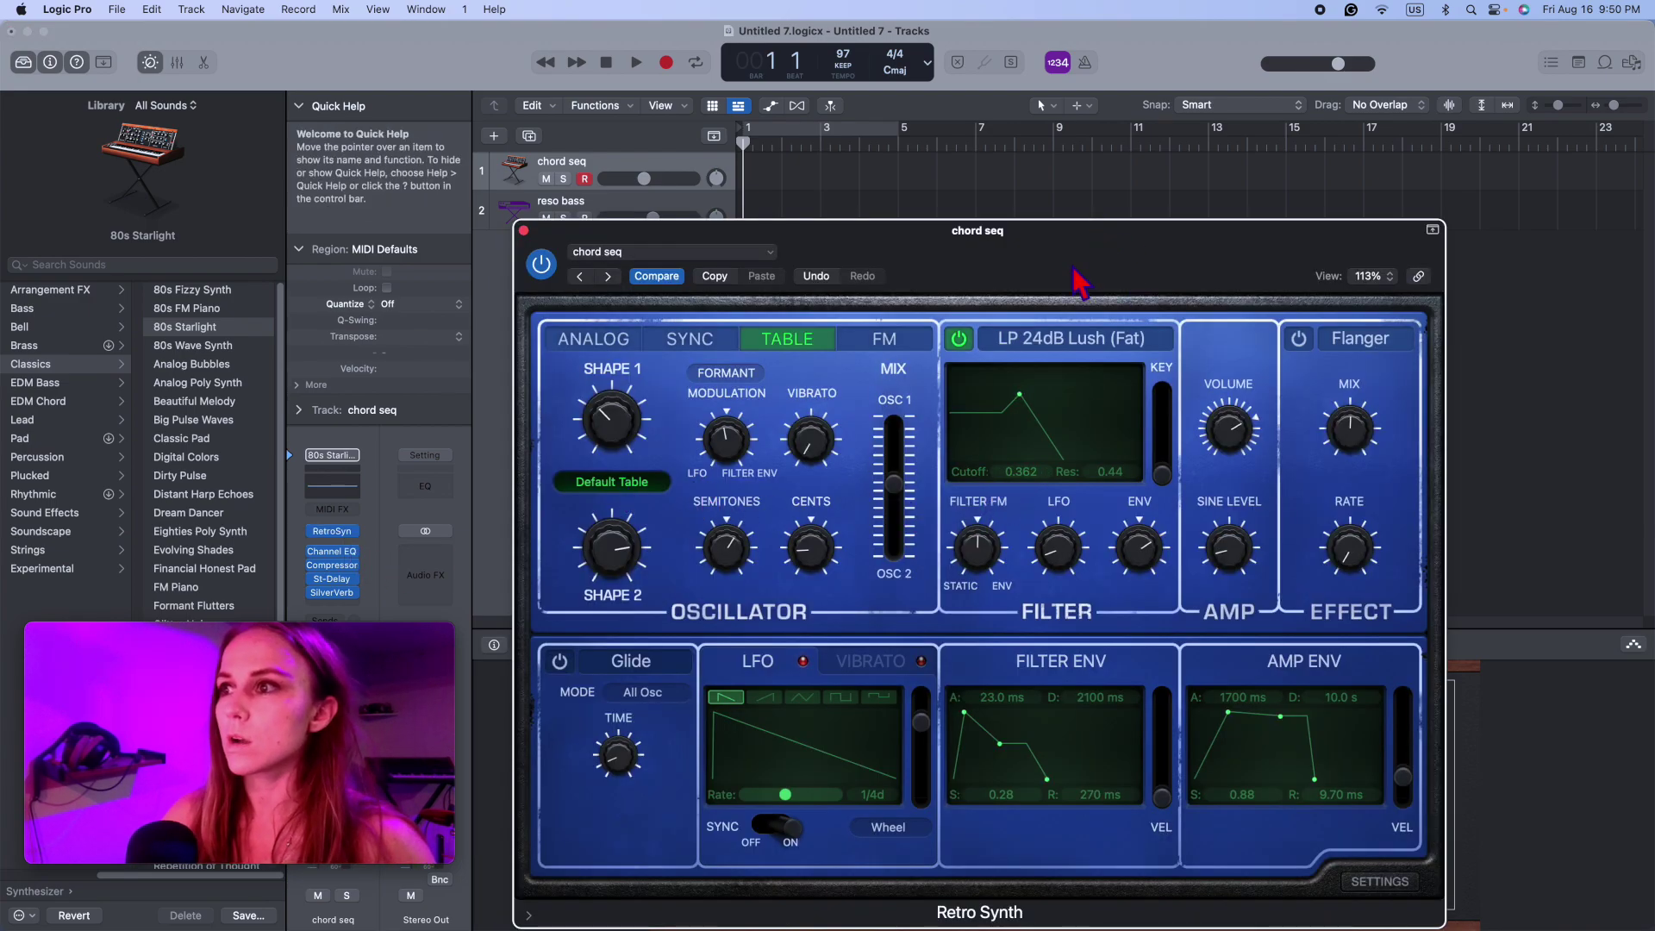
drag(1075, 281, 1001, 122)
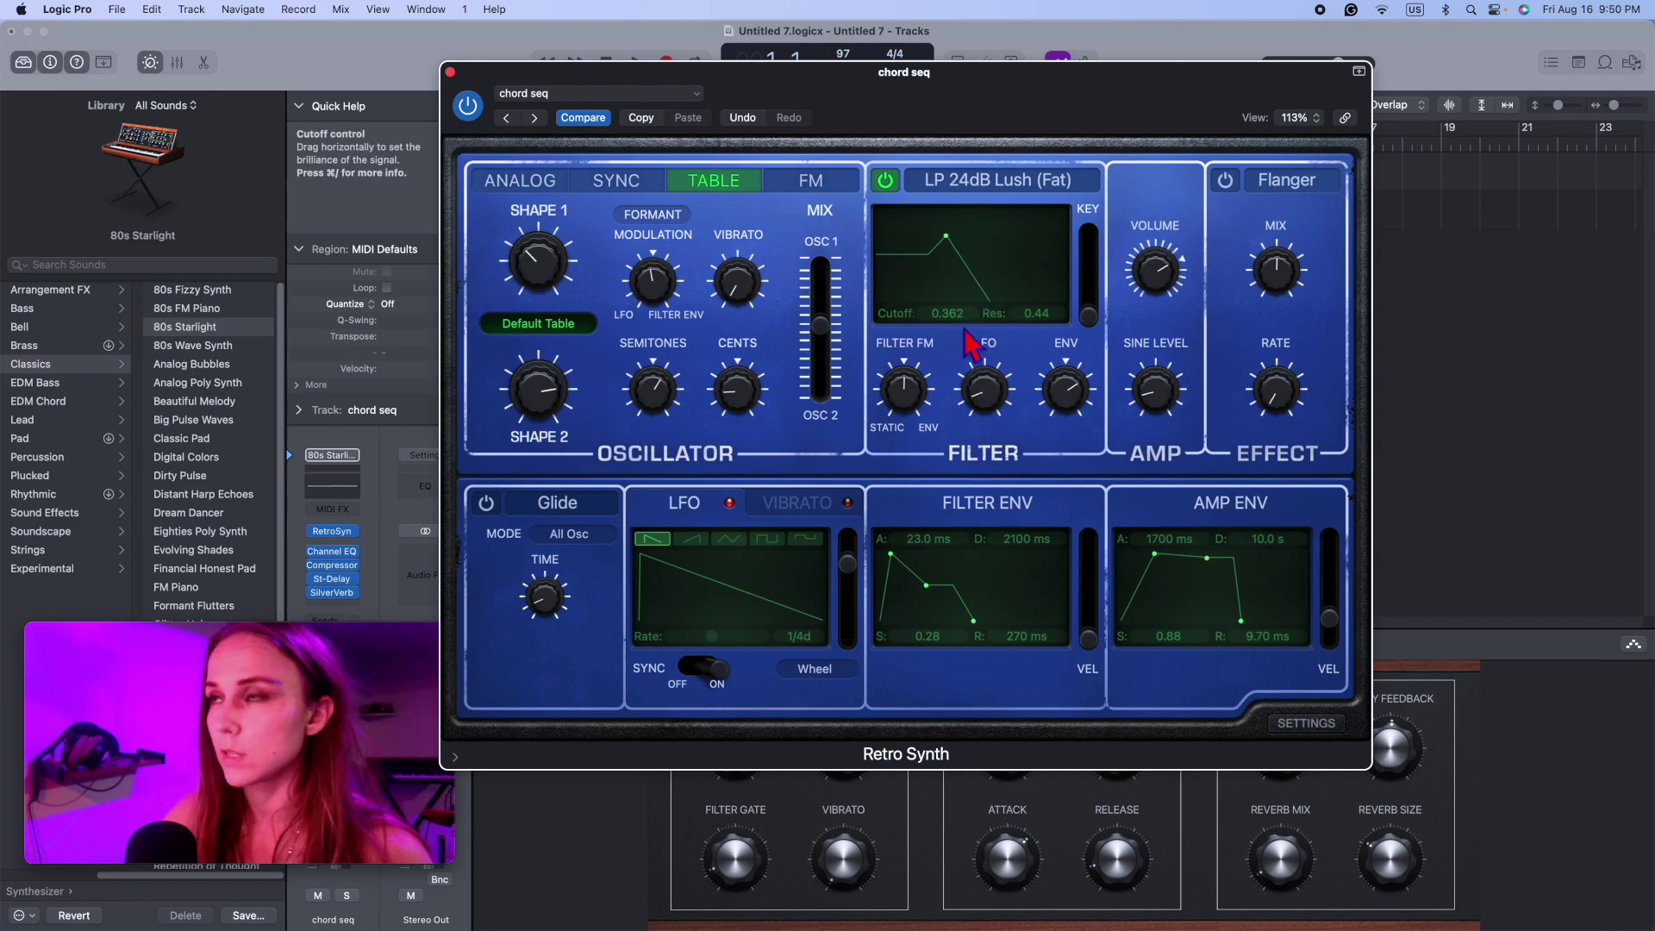
mouse_move(963, 354)
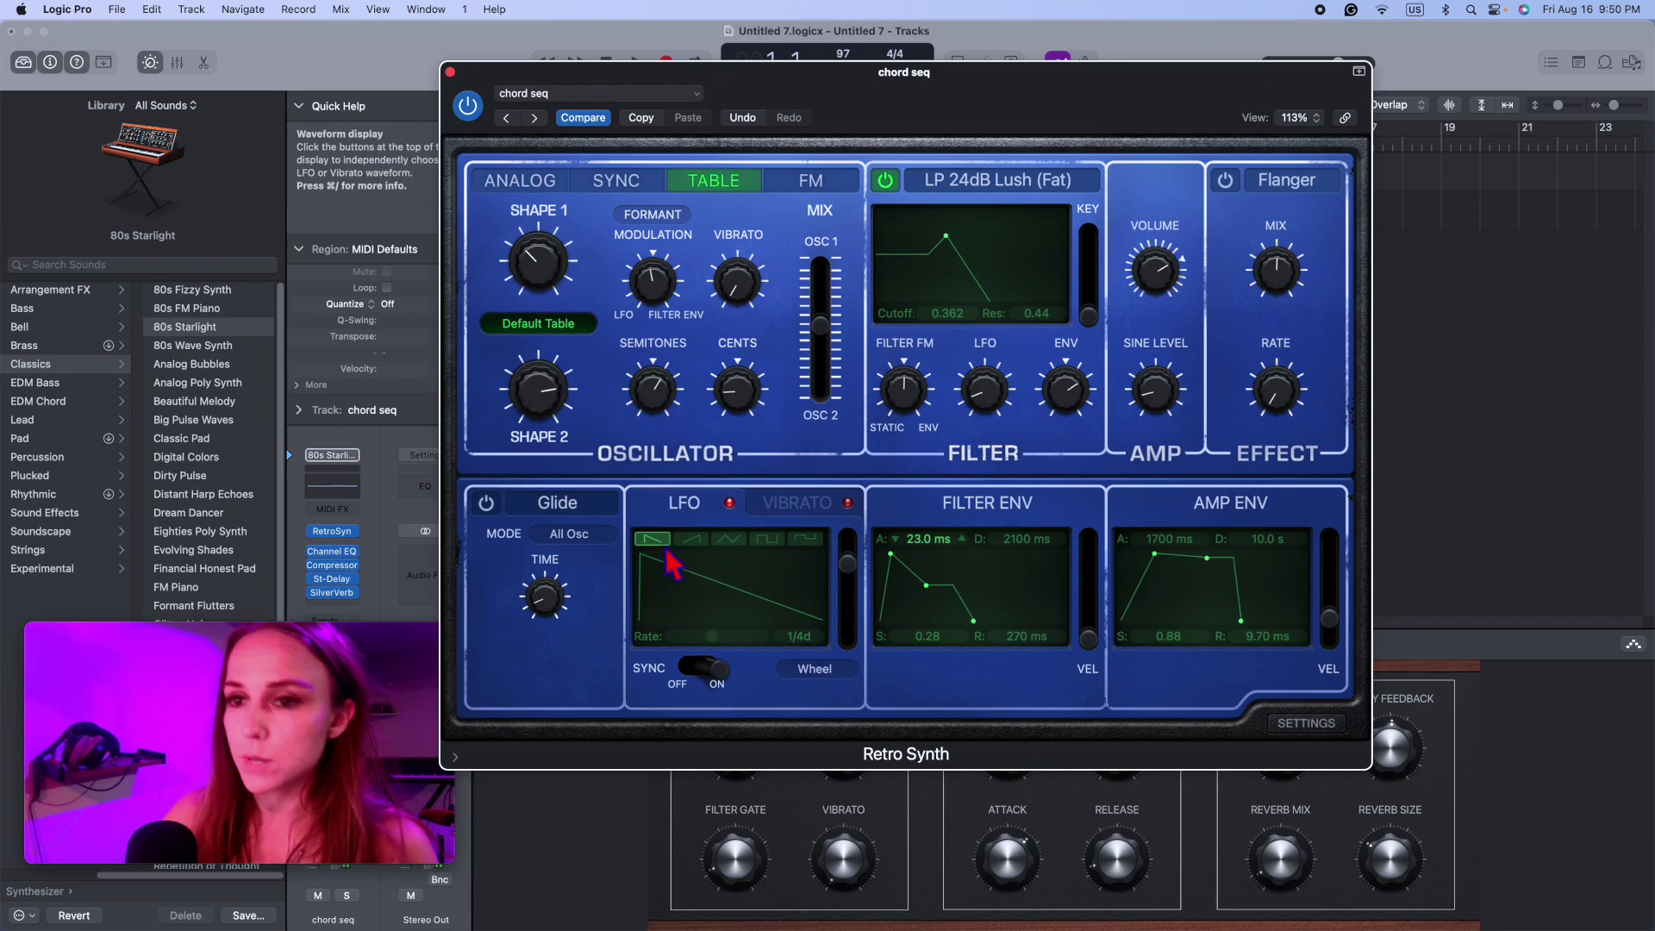
Step: Audition the LFO's falling sawtooth, rising sawtooth and triangle waveforms, trying the triangle with a modulation amount of 0.30
click(728, 540)
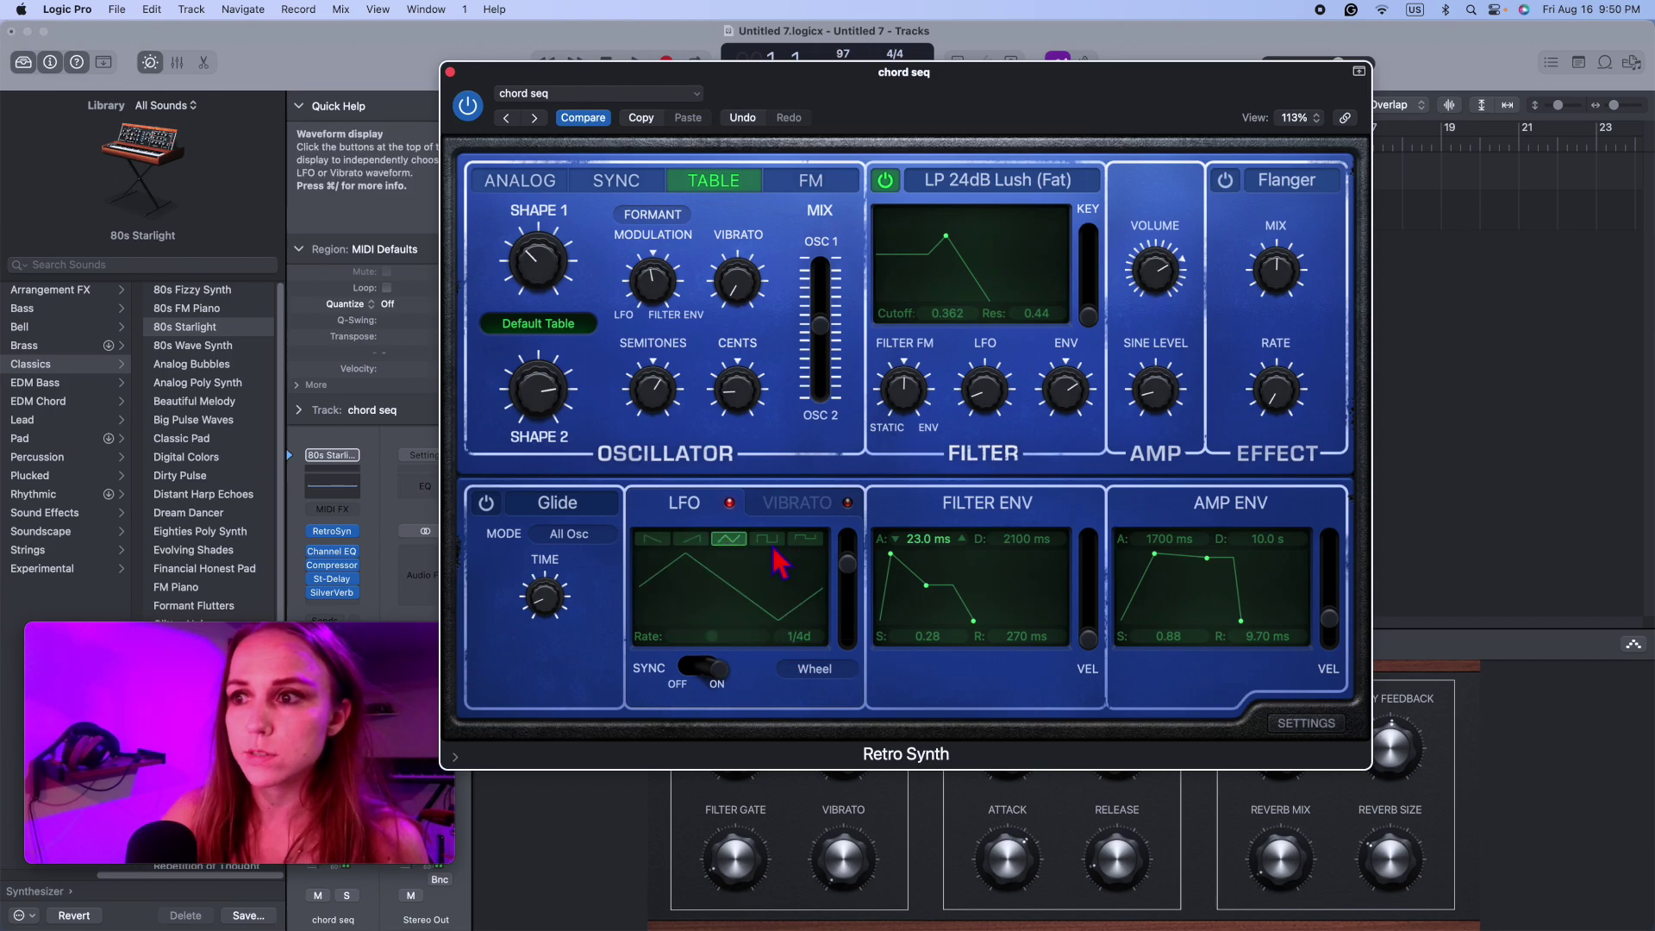
click(653, 539)
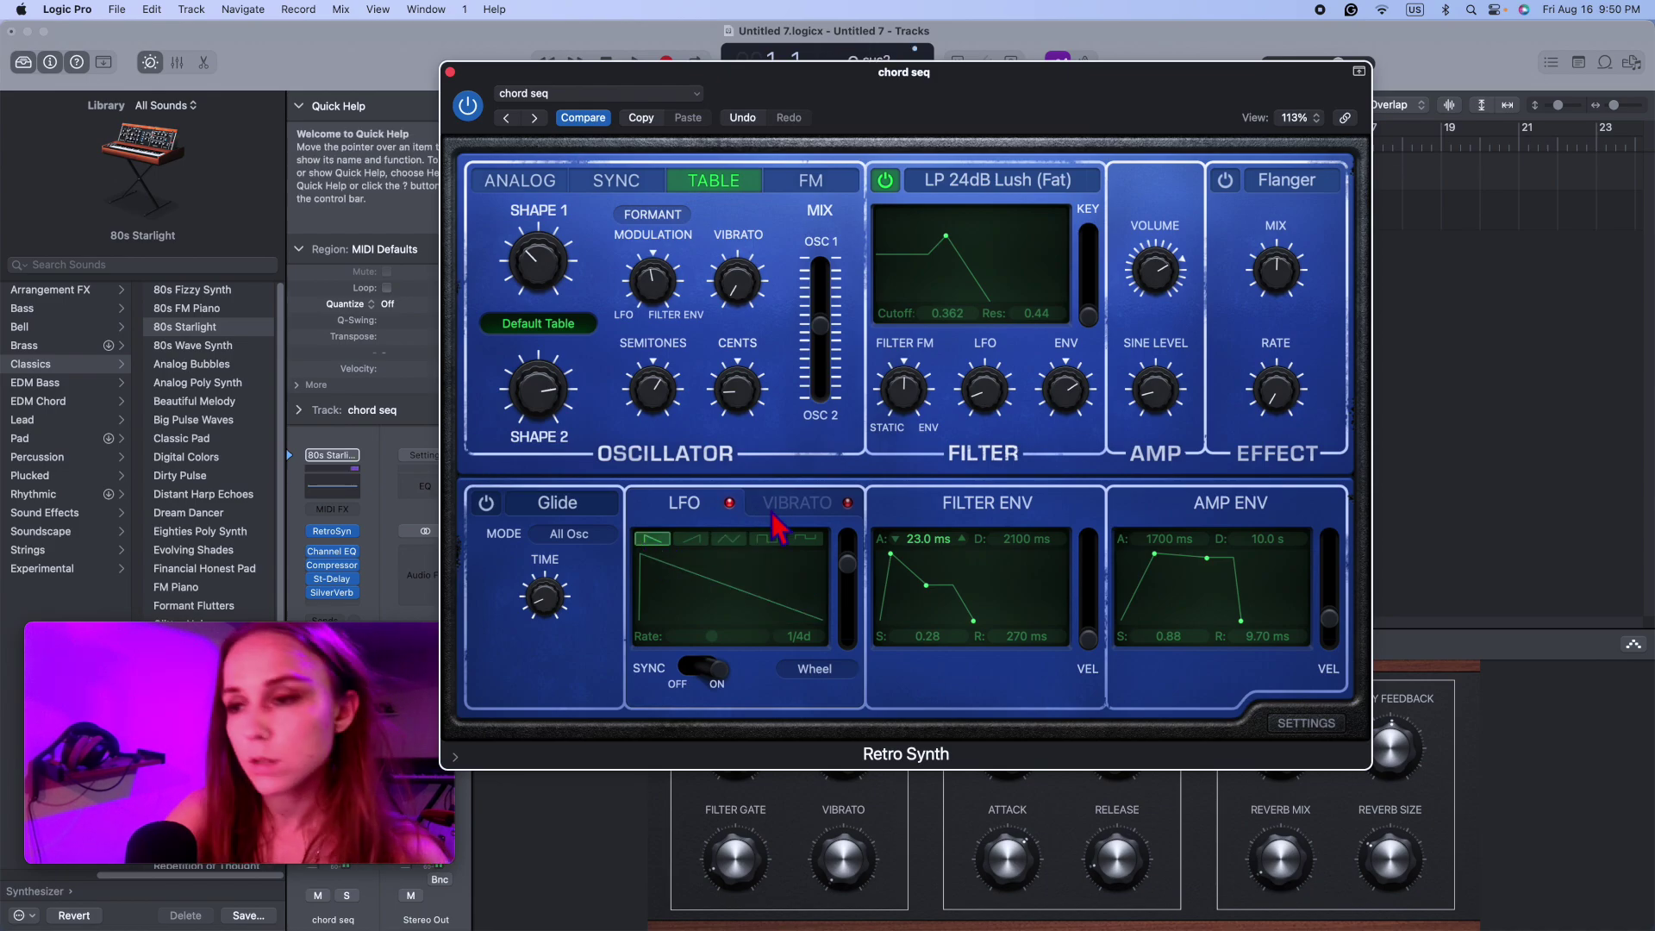
click(690, 539)
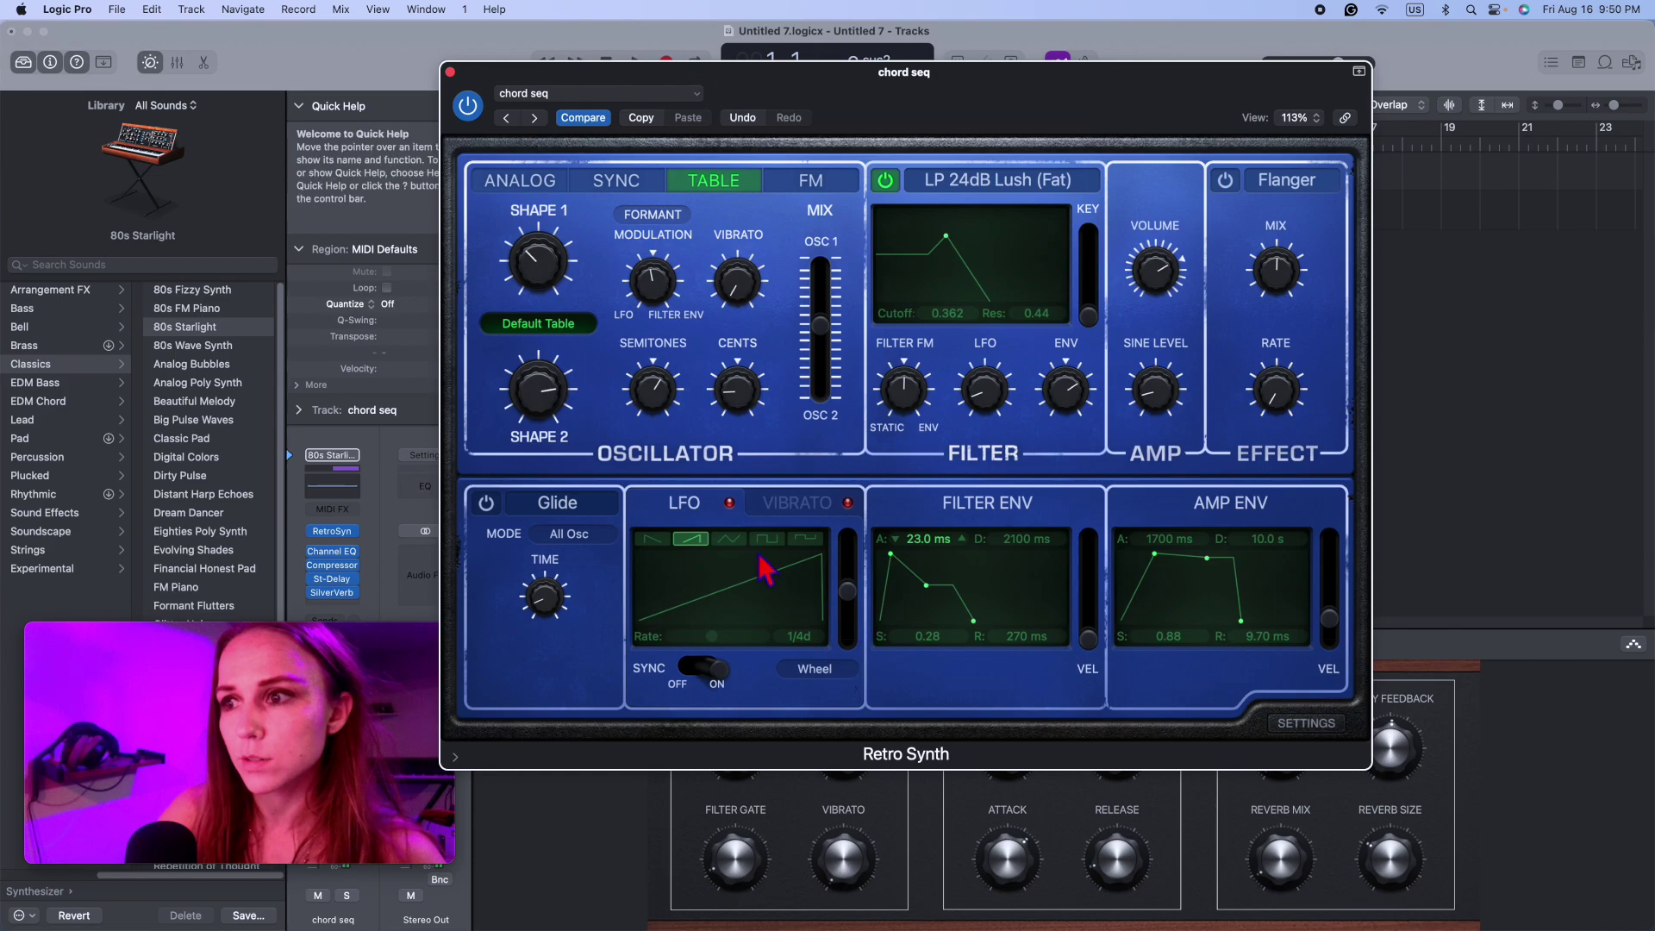
click(728, 539)
click(847, 619)
drag(842, 608, 844, 611)
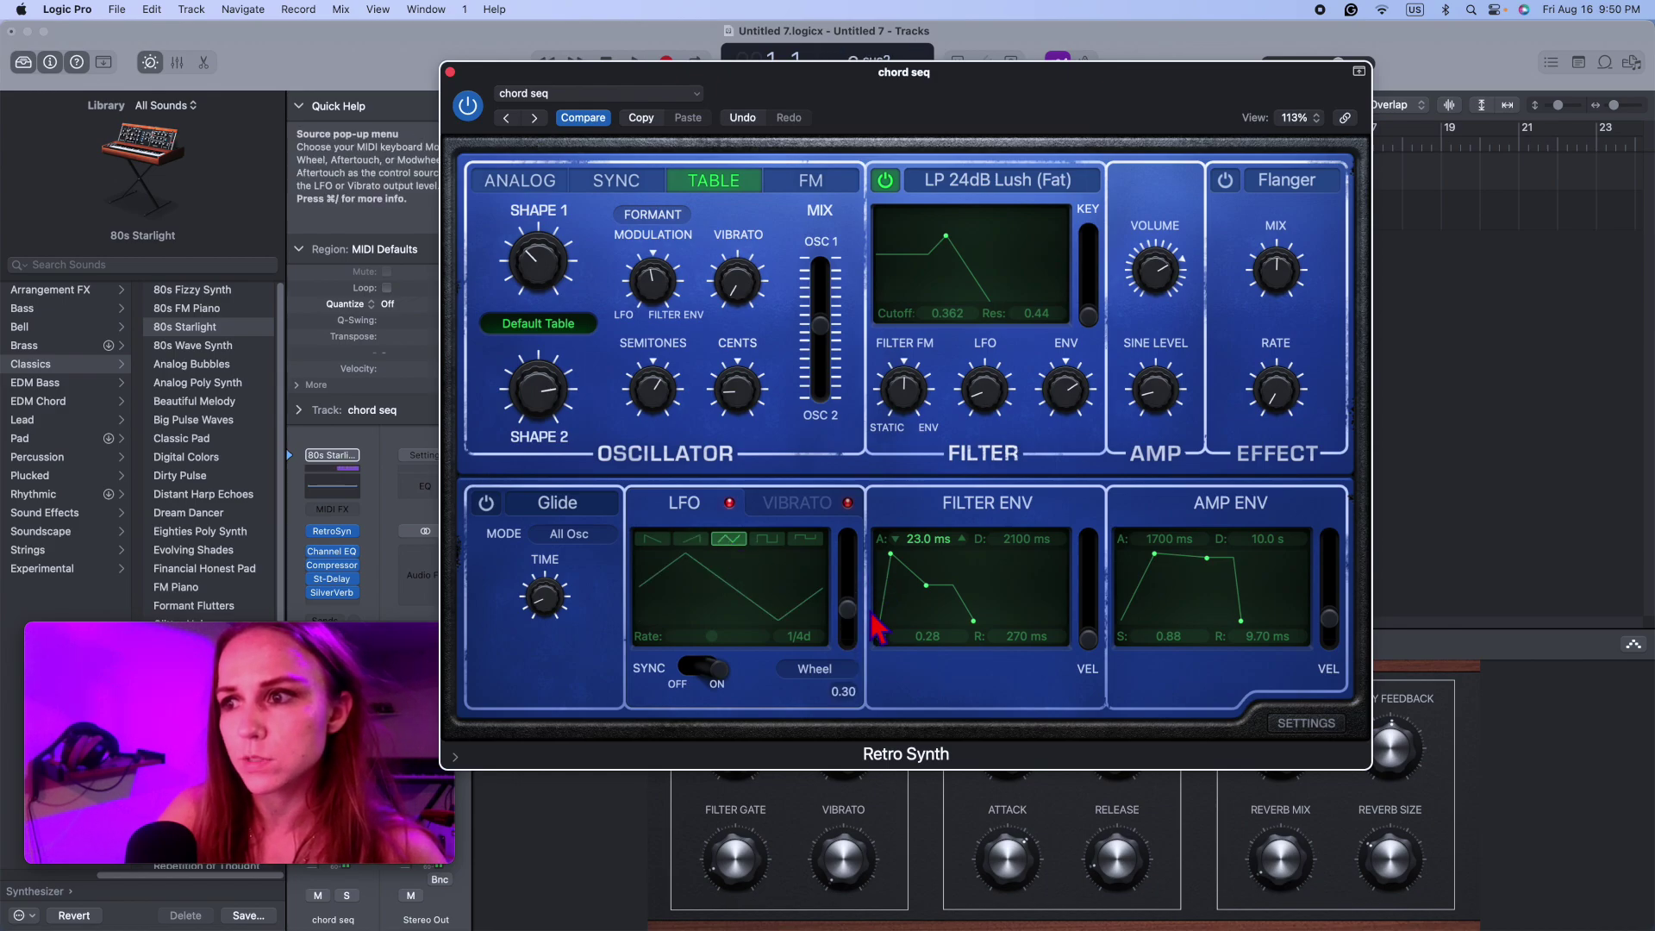
Step: Set the LFO to a square wave and adjust the filter's LFO modulation, bringing the filter gate to 29%
click(767, 539)
click(849, 596)
mouse_move(991, 398)
drag(990, 403, 990, 395)
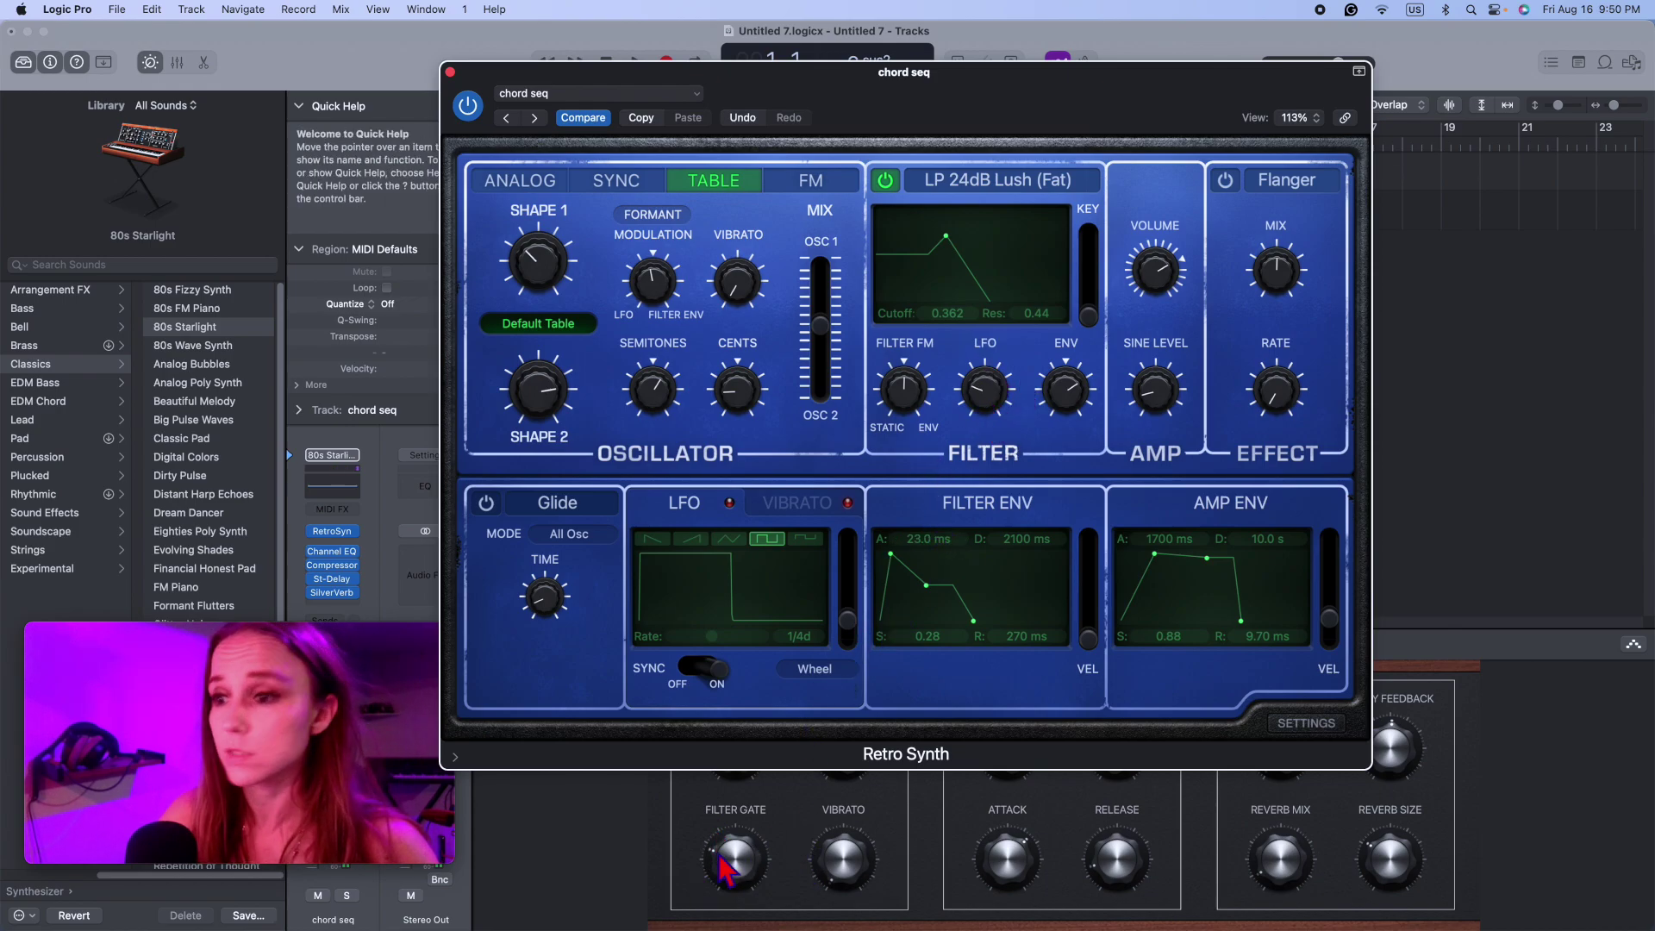
drag(748, 870, 759, 860)
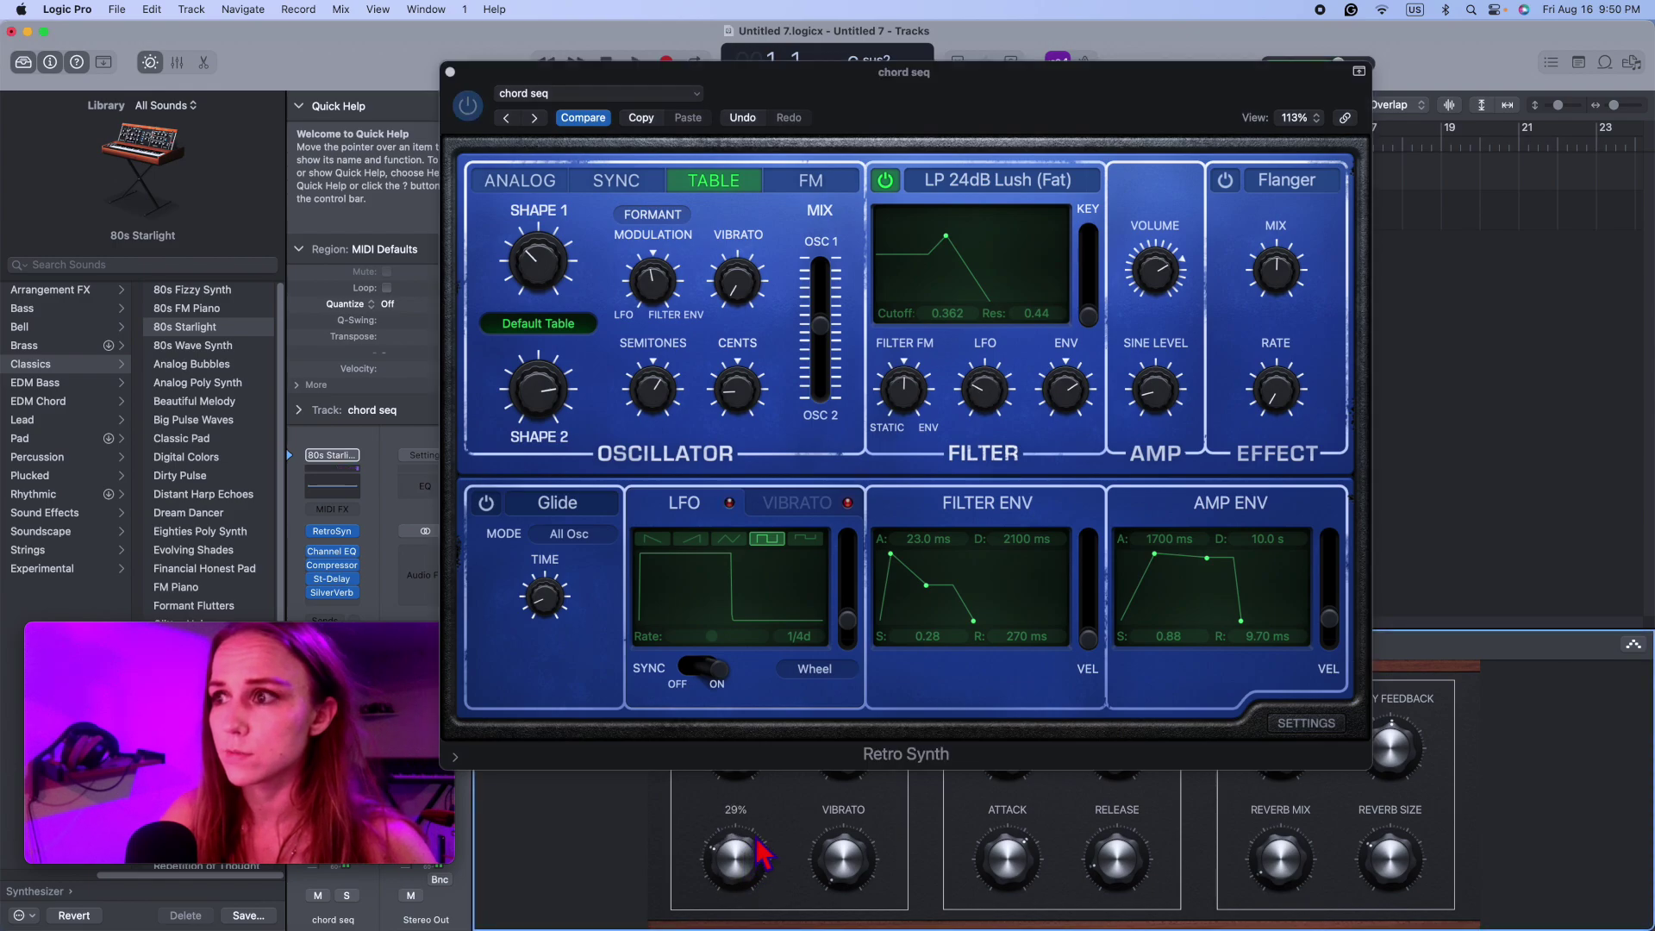
Step: Set the square-wave LFO's synced rate to 1/16 while testing low and maximum modulation amounts
mouse_move(851, 620)
mouse_down()
mouse_move(855, 589)
mouse_move(861, 669)
mouse_move(857, 580)
mouse_move(849, 635)
mouse_up()
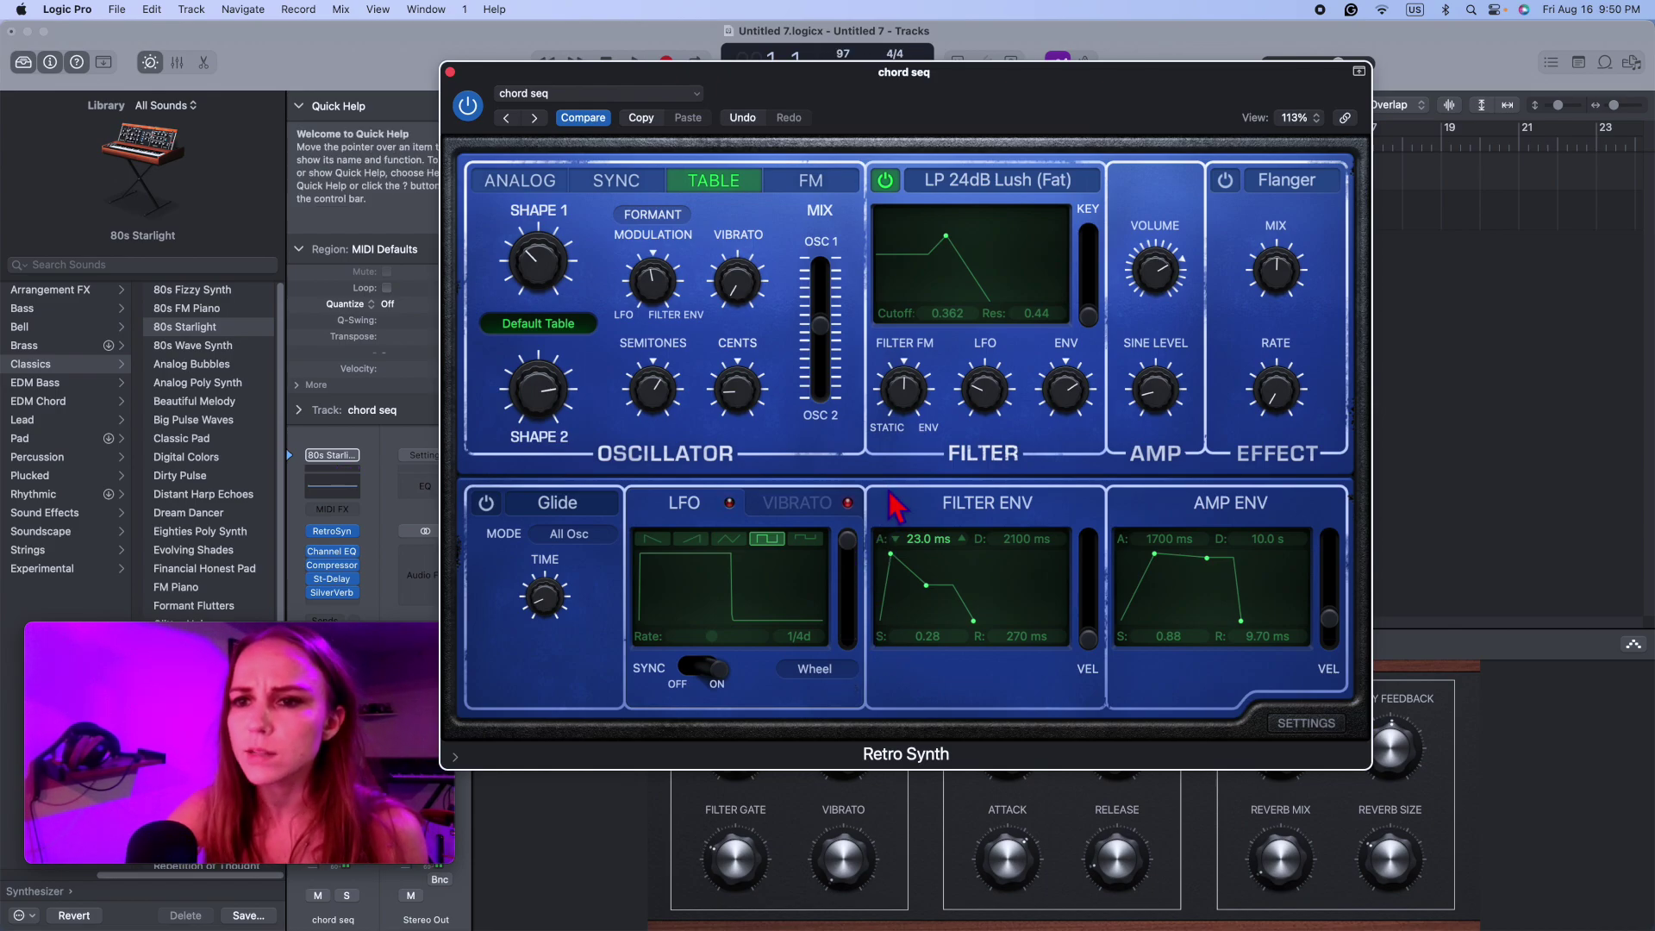
drag(854, 548, 854, 503)
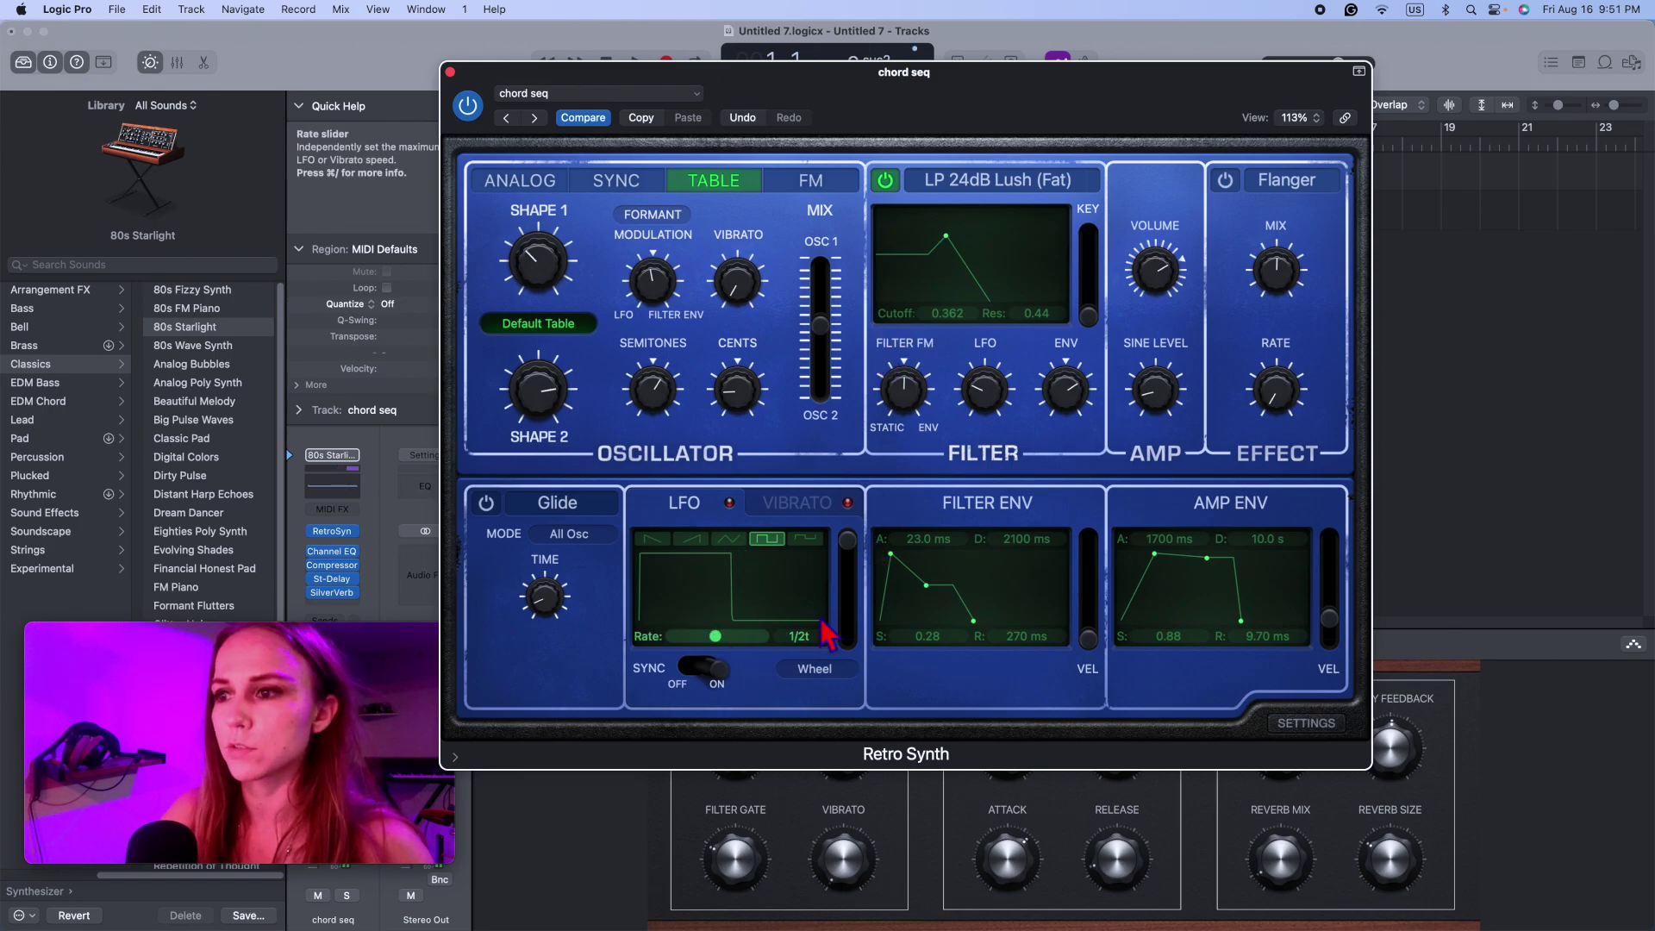
drag(723, 641, 728, 641)
mouse_move(853, 610)
mouse_down()
mouse_move(864, 658)
mouse_move(859, 628)
mouse_up()
drag(745, 641, 750, 642)
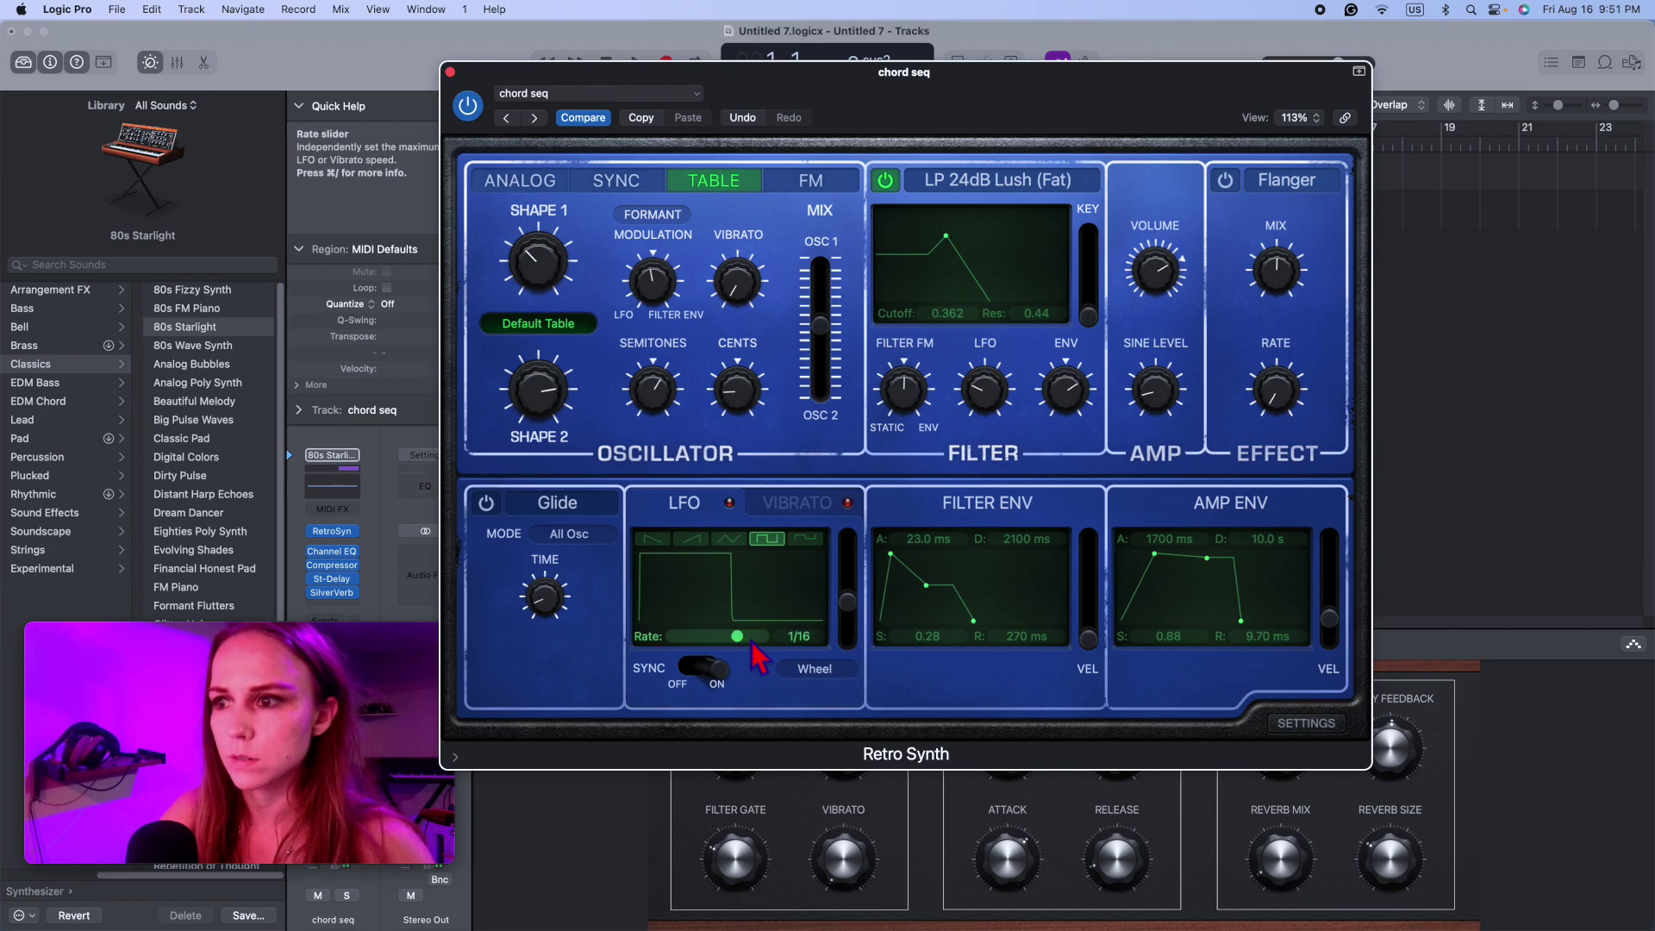
Step: Audition the LFO's sawtooth, triangle and square waveforms, ending on the falling sawtooth with the synced rate at 1/8
click(654, 540)
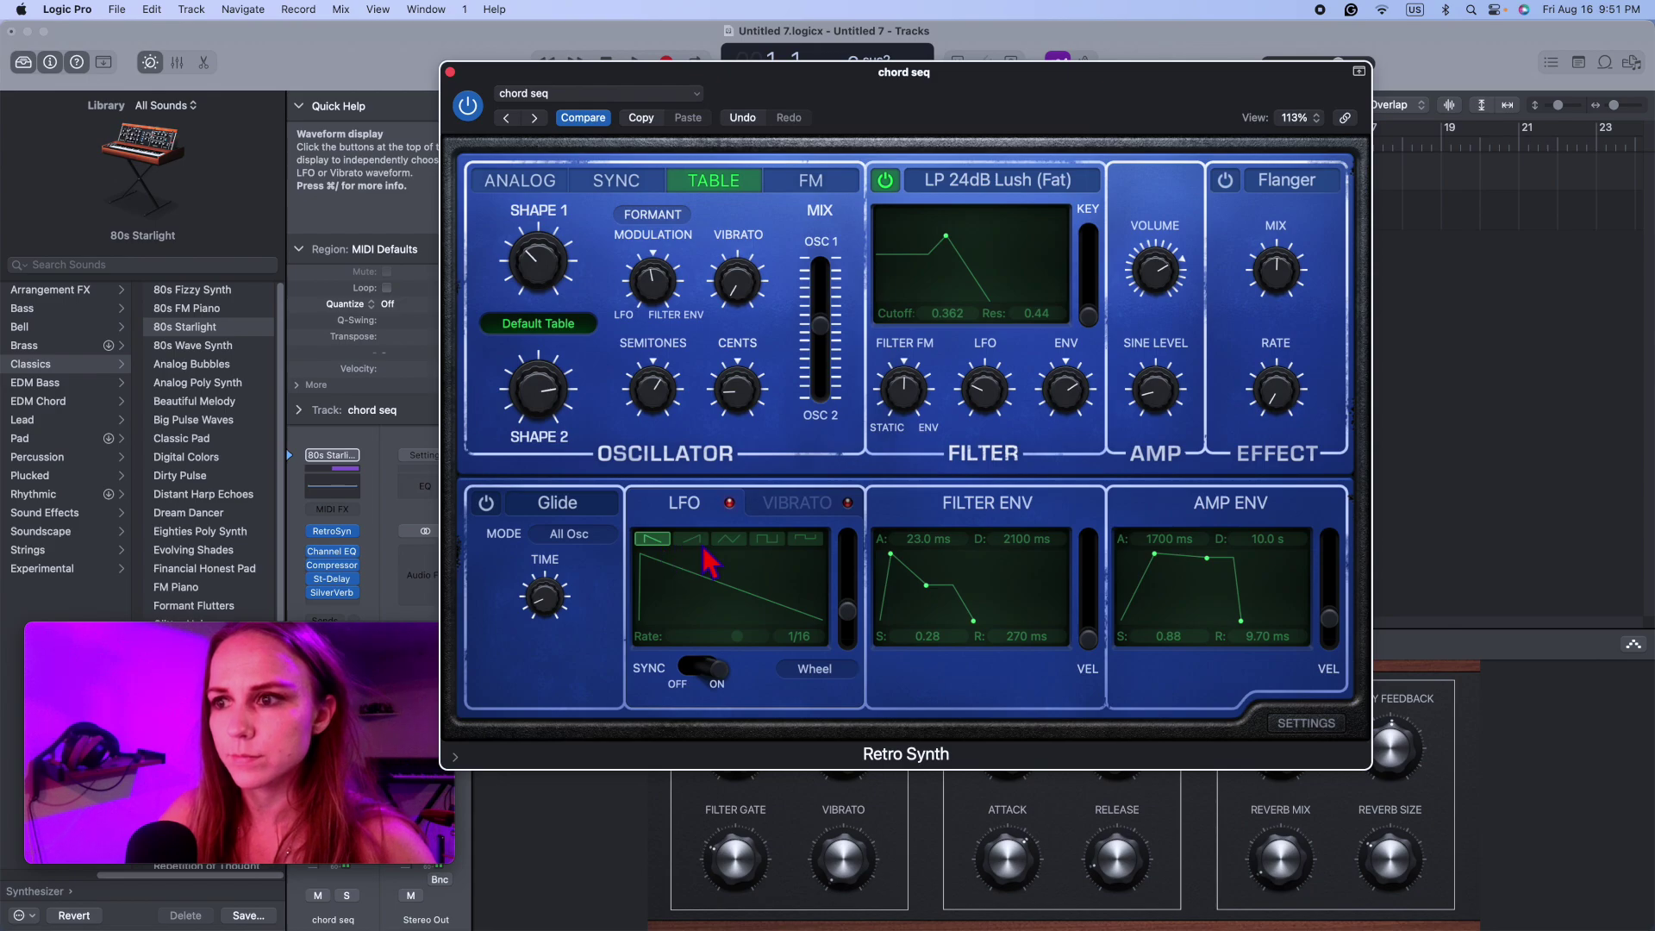
click(693, 540)
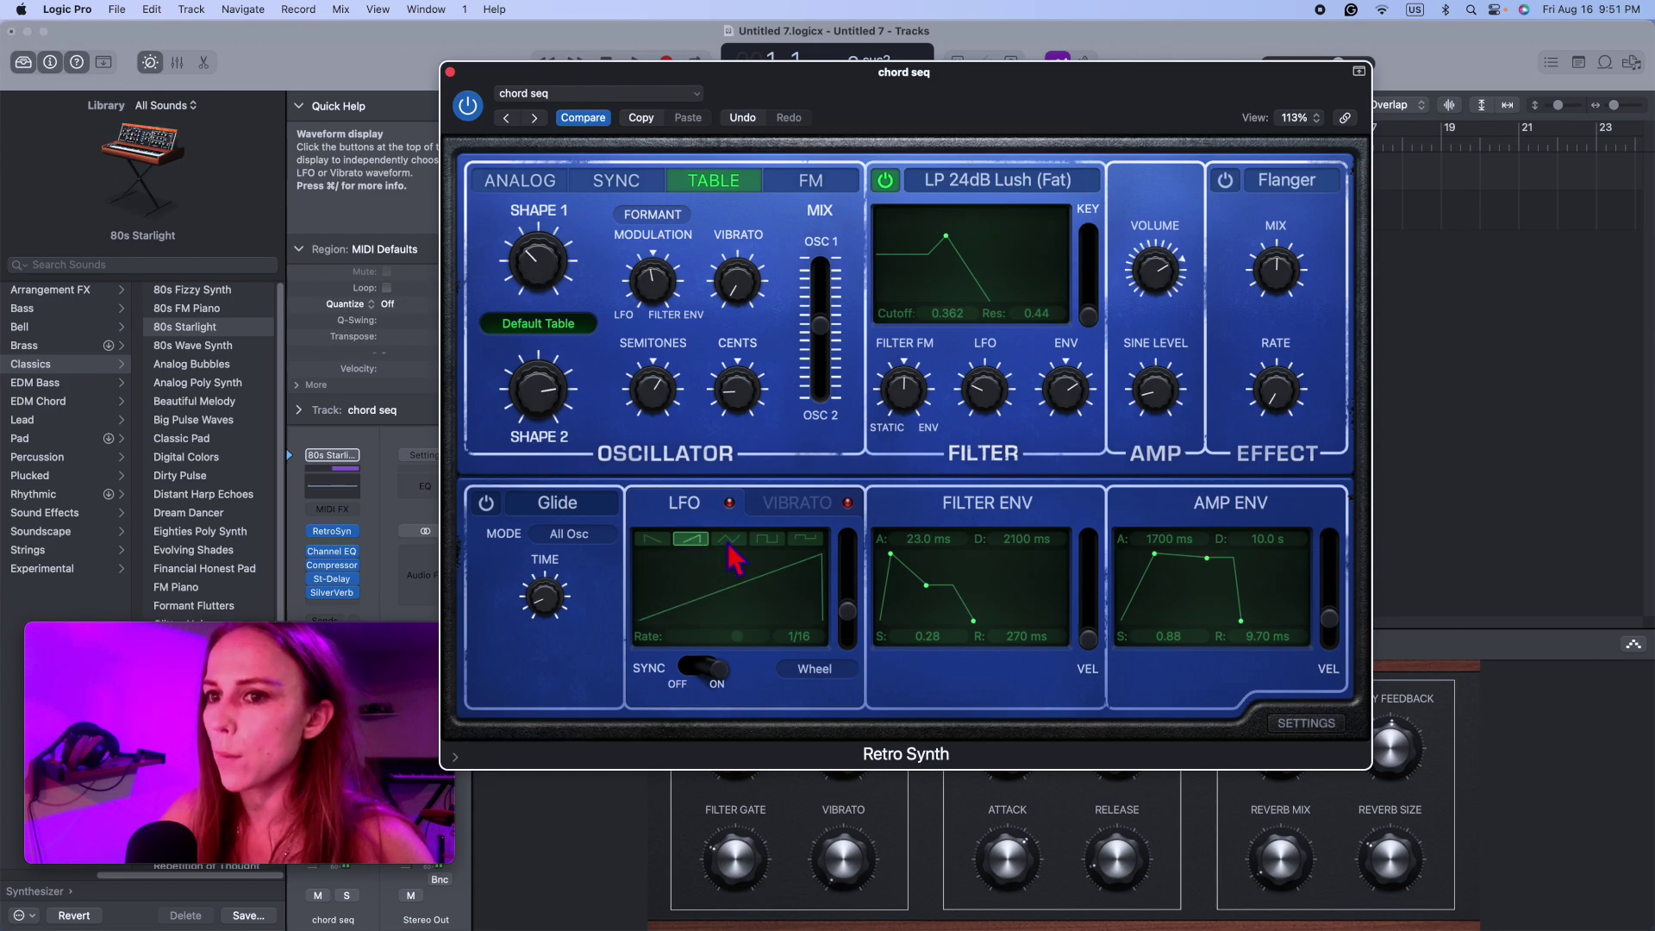
click(729, 539)
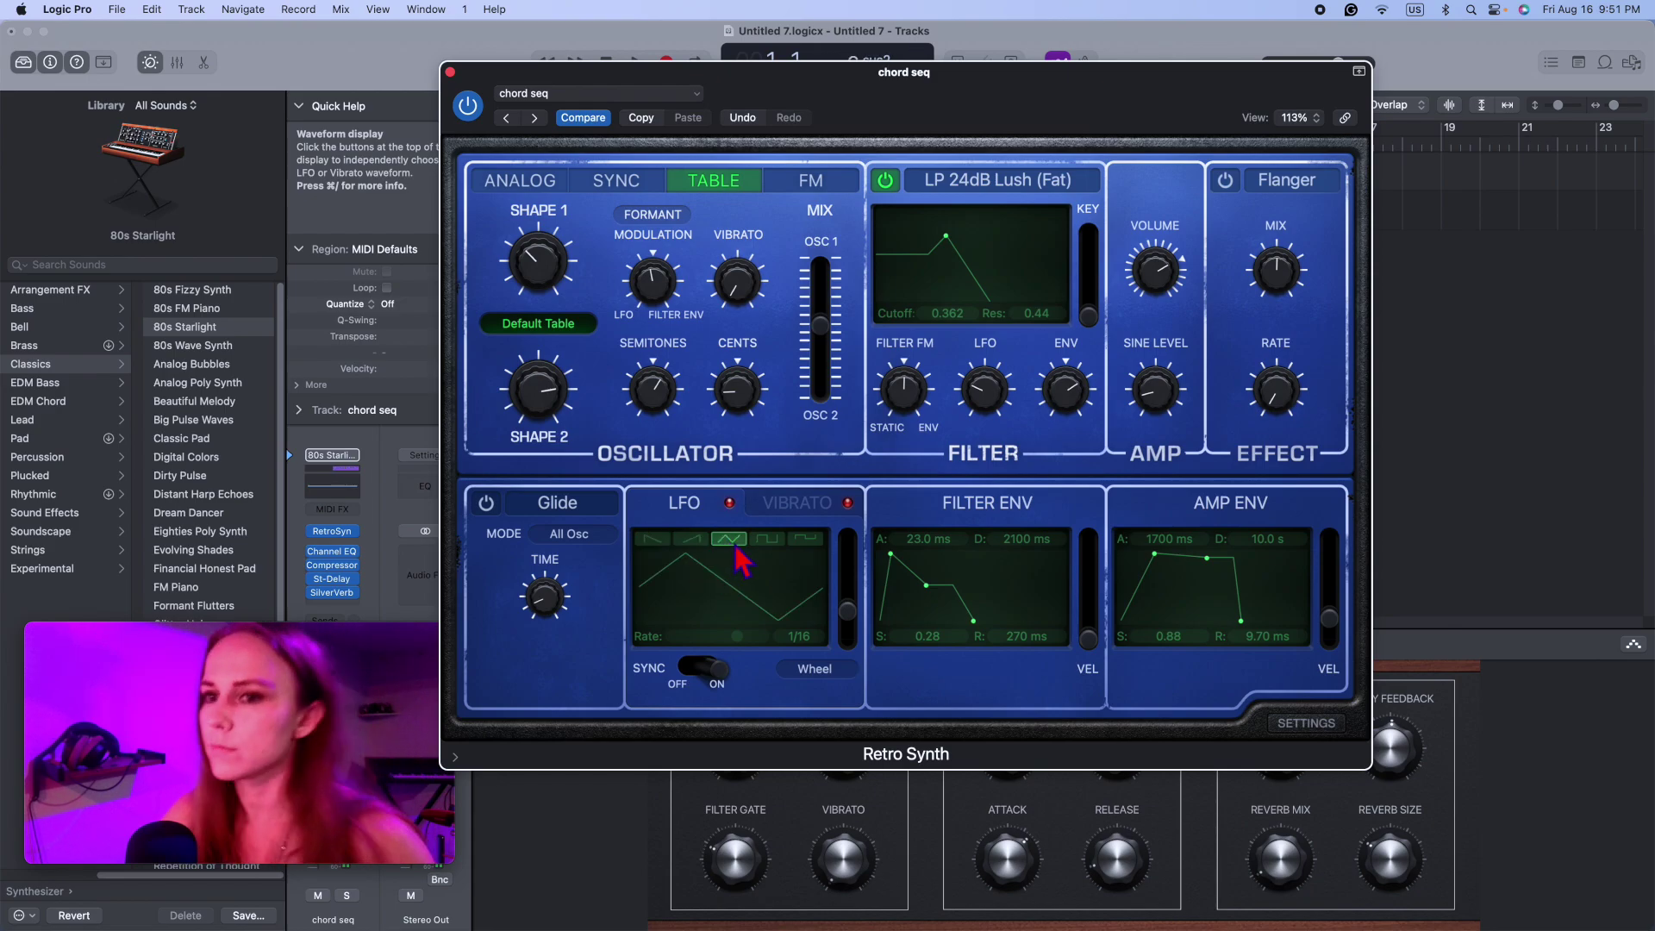
click(767, 540)
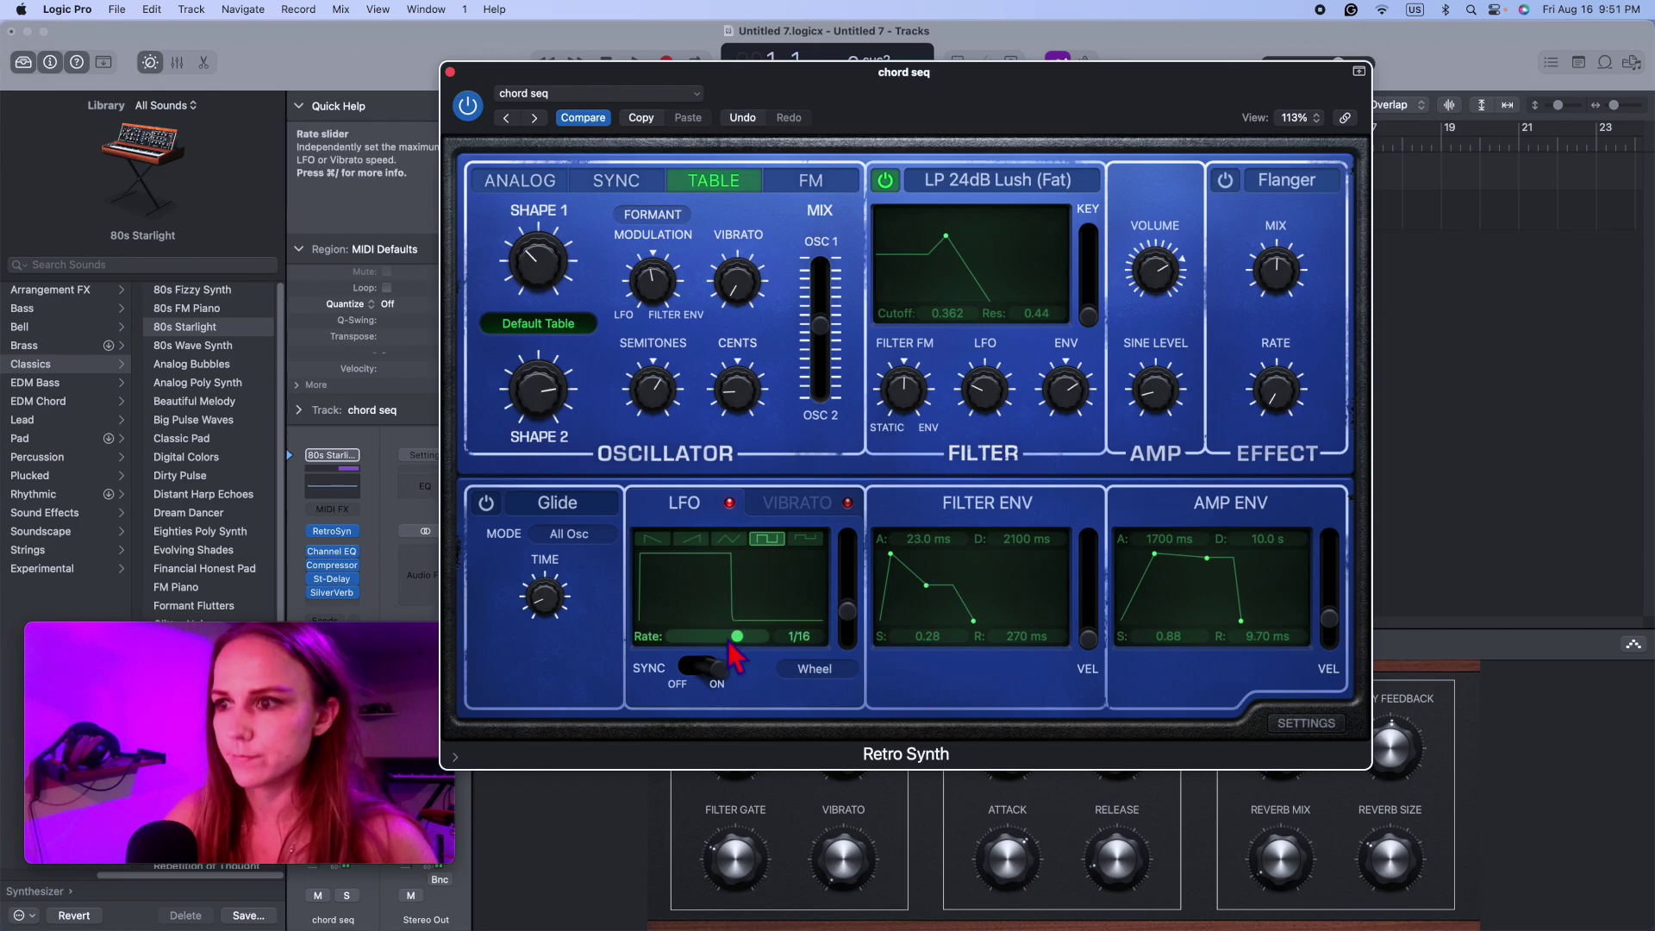
click(729, 540)
click(653, 540)
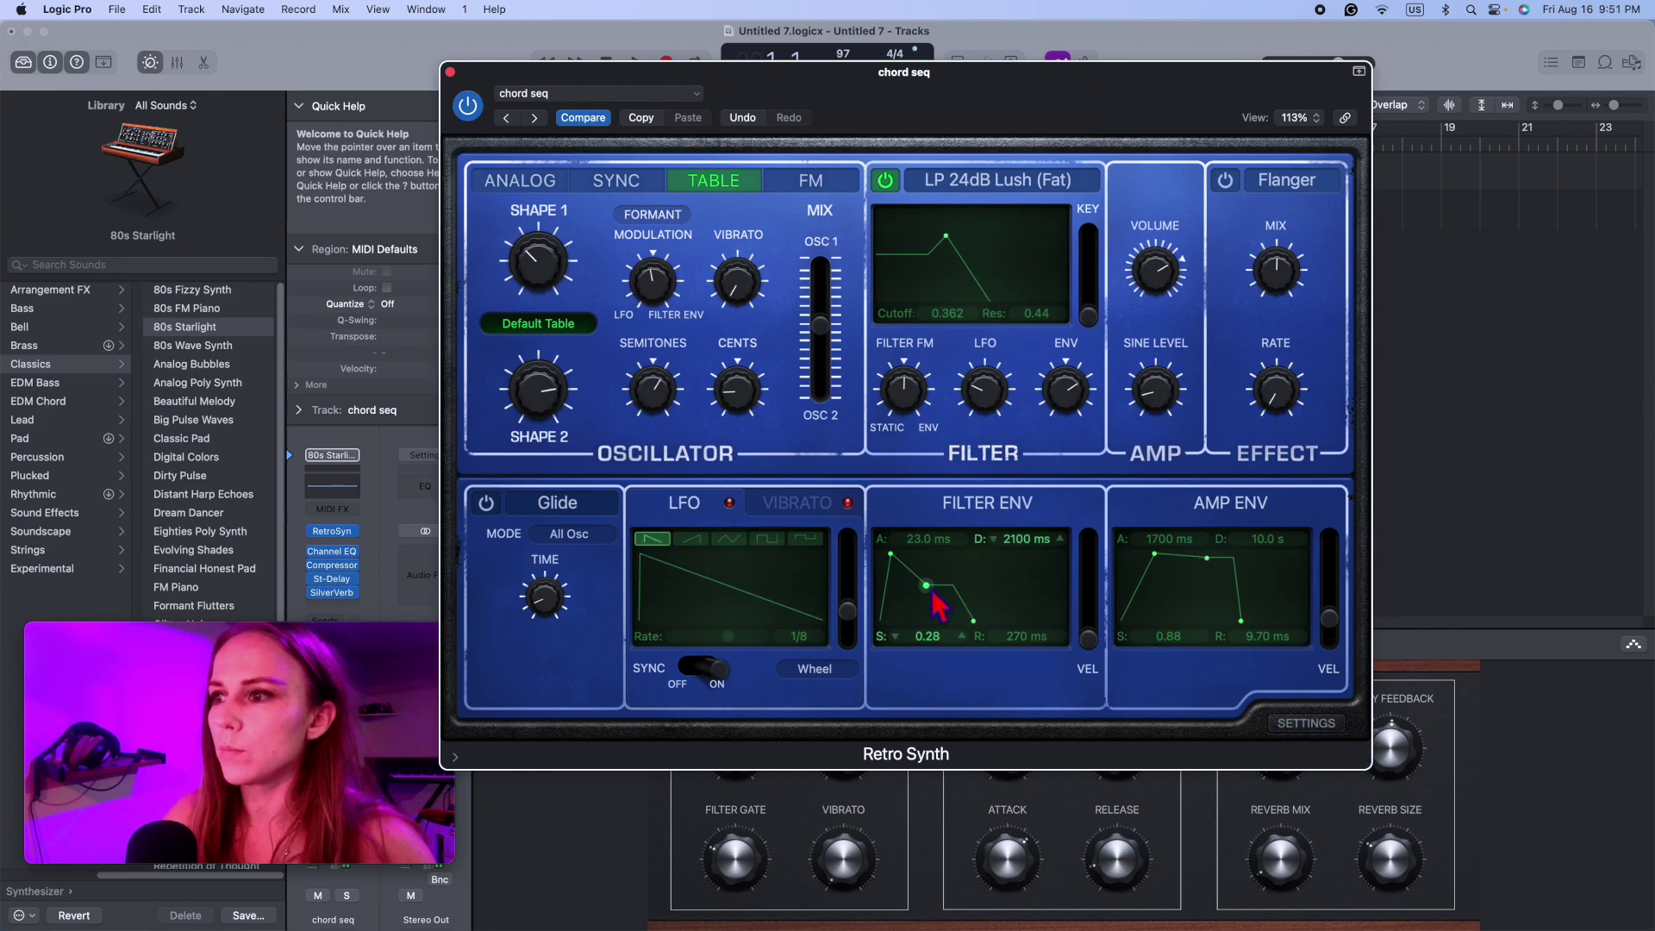
Step: Lengthen the filter envelope's decay to 4000 ms and test attack times from 0 to 4500 ms, with LFO modulation at maximum
drag(928, 587, 934, 584)
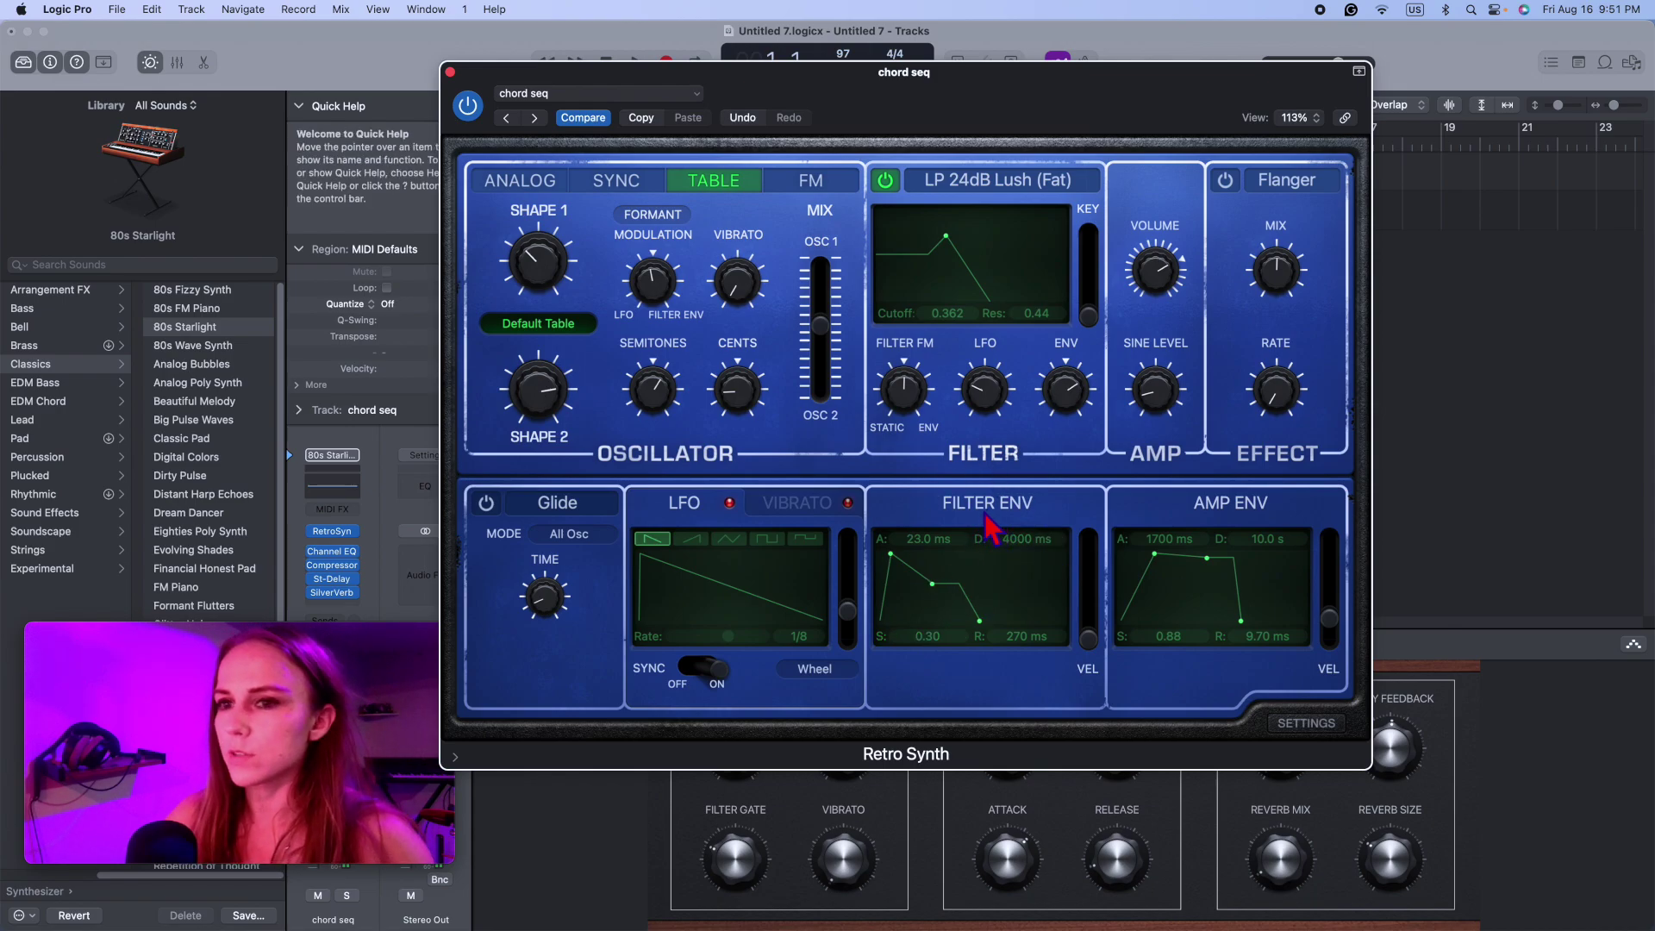
drag(915, 541, 914, 545)
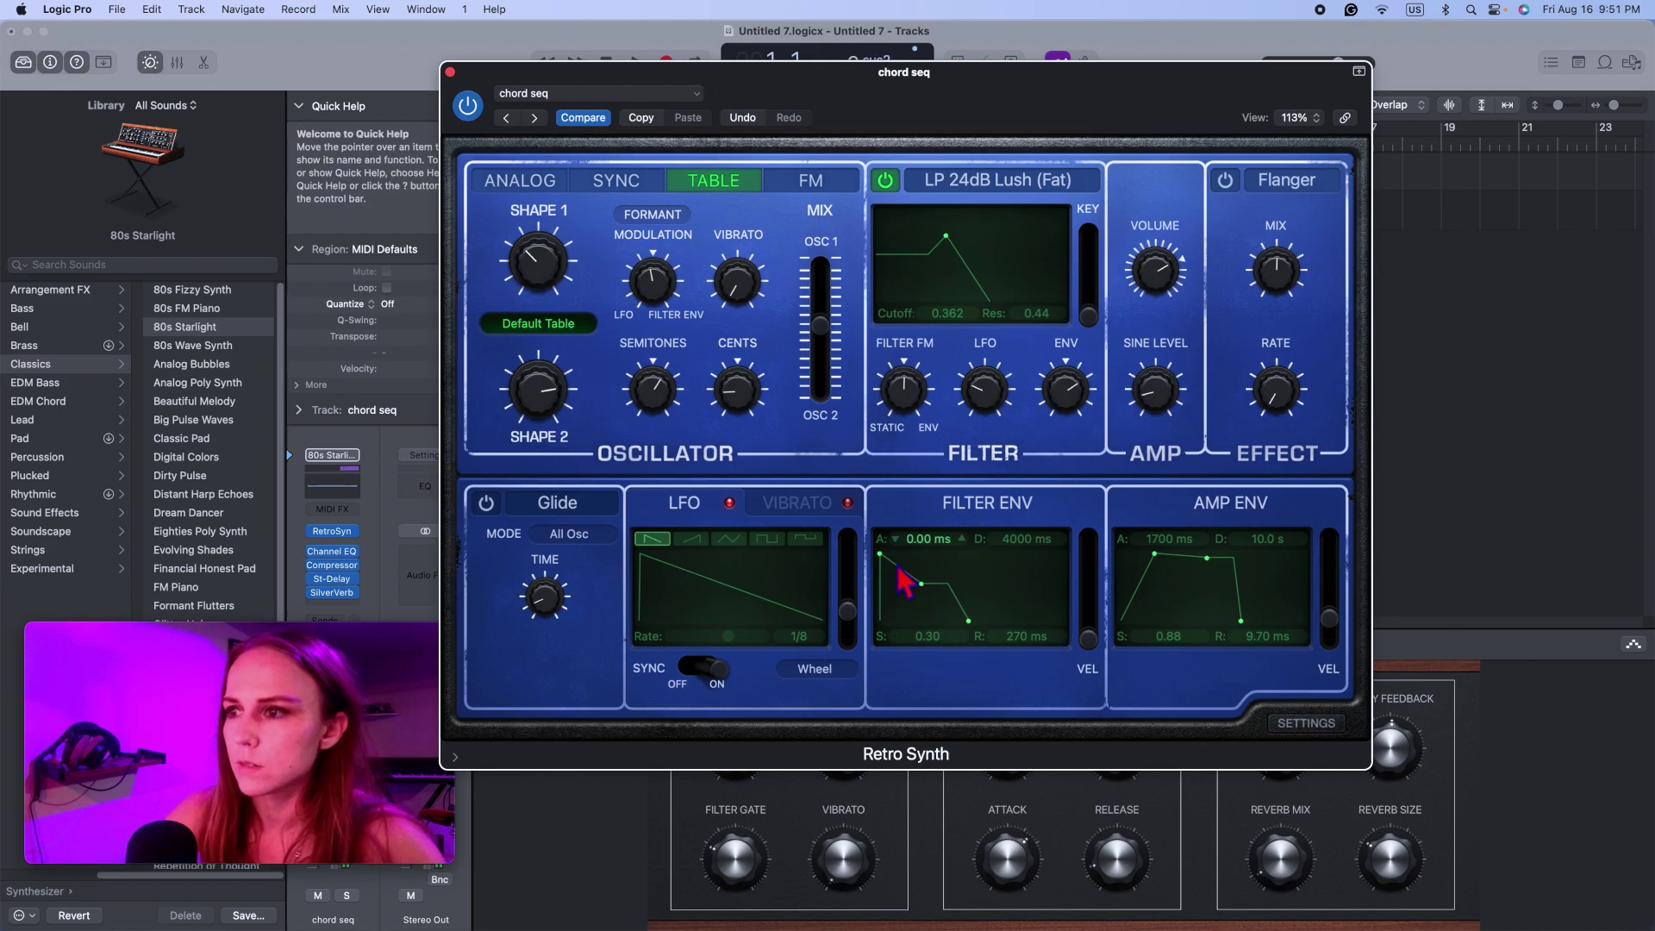
drag(897, 566, 919, 560)
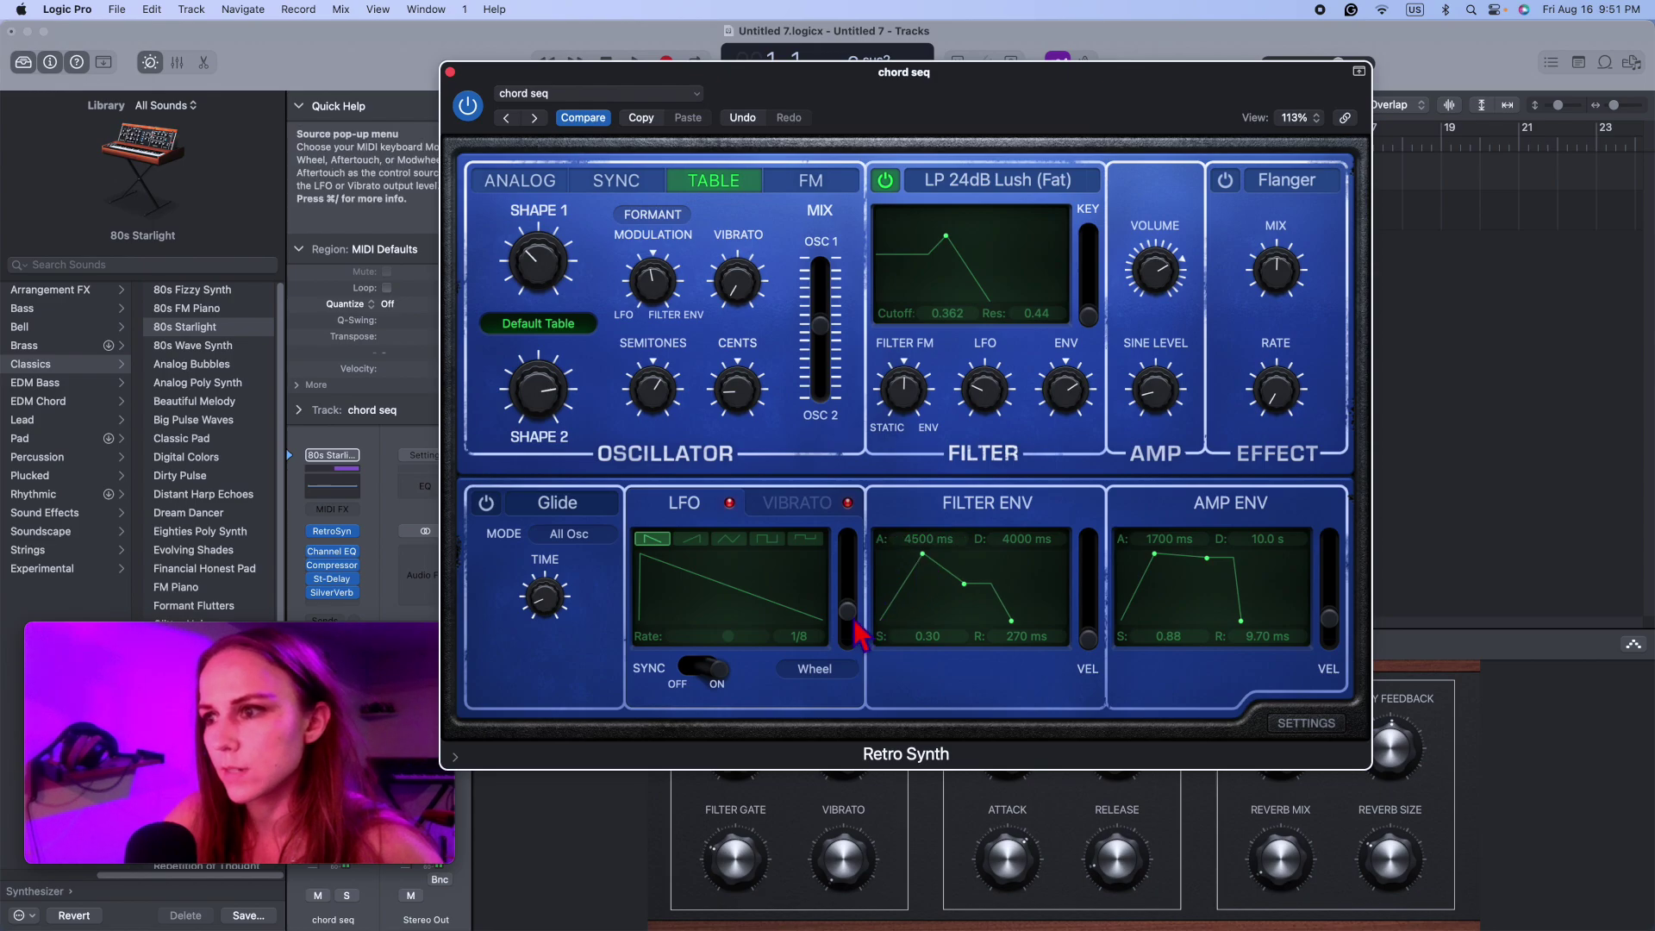
drag(853, 620, 860, 480)
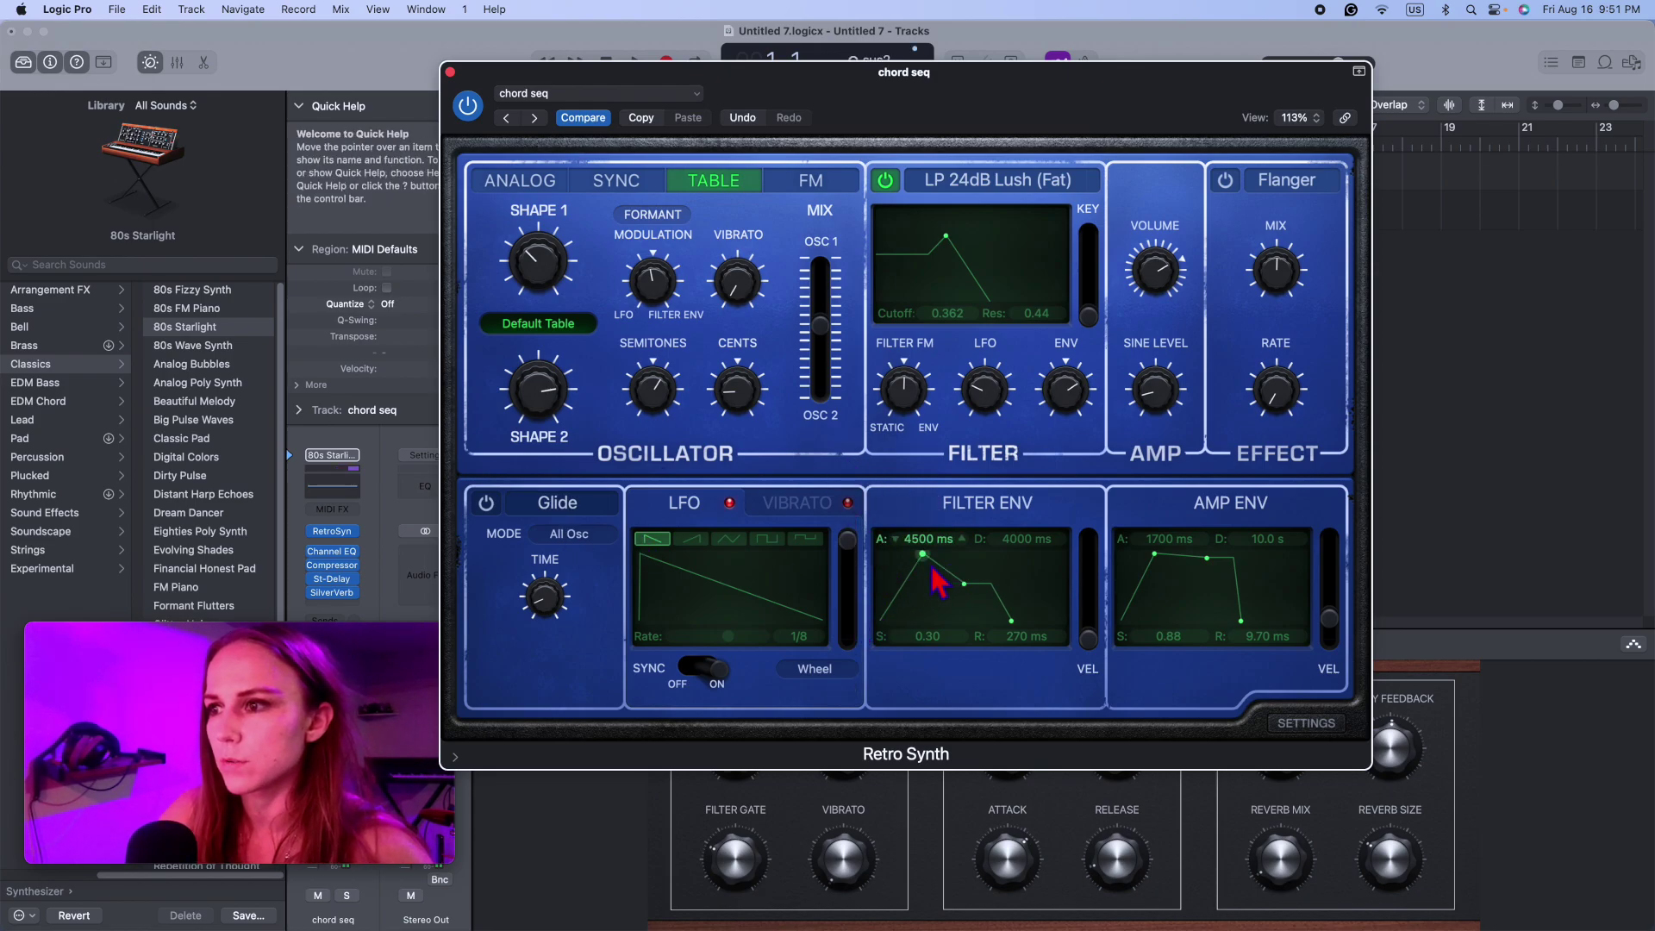
mouse_move(931, 562)
mouse_down()
mouse_move(868, 569)
mouse_move(920, 557)
mouse_up()
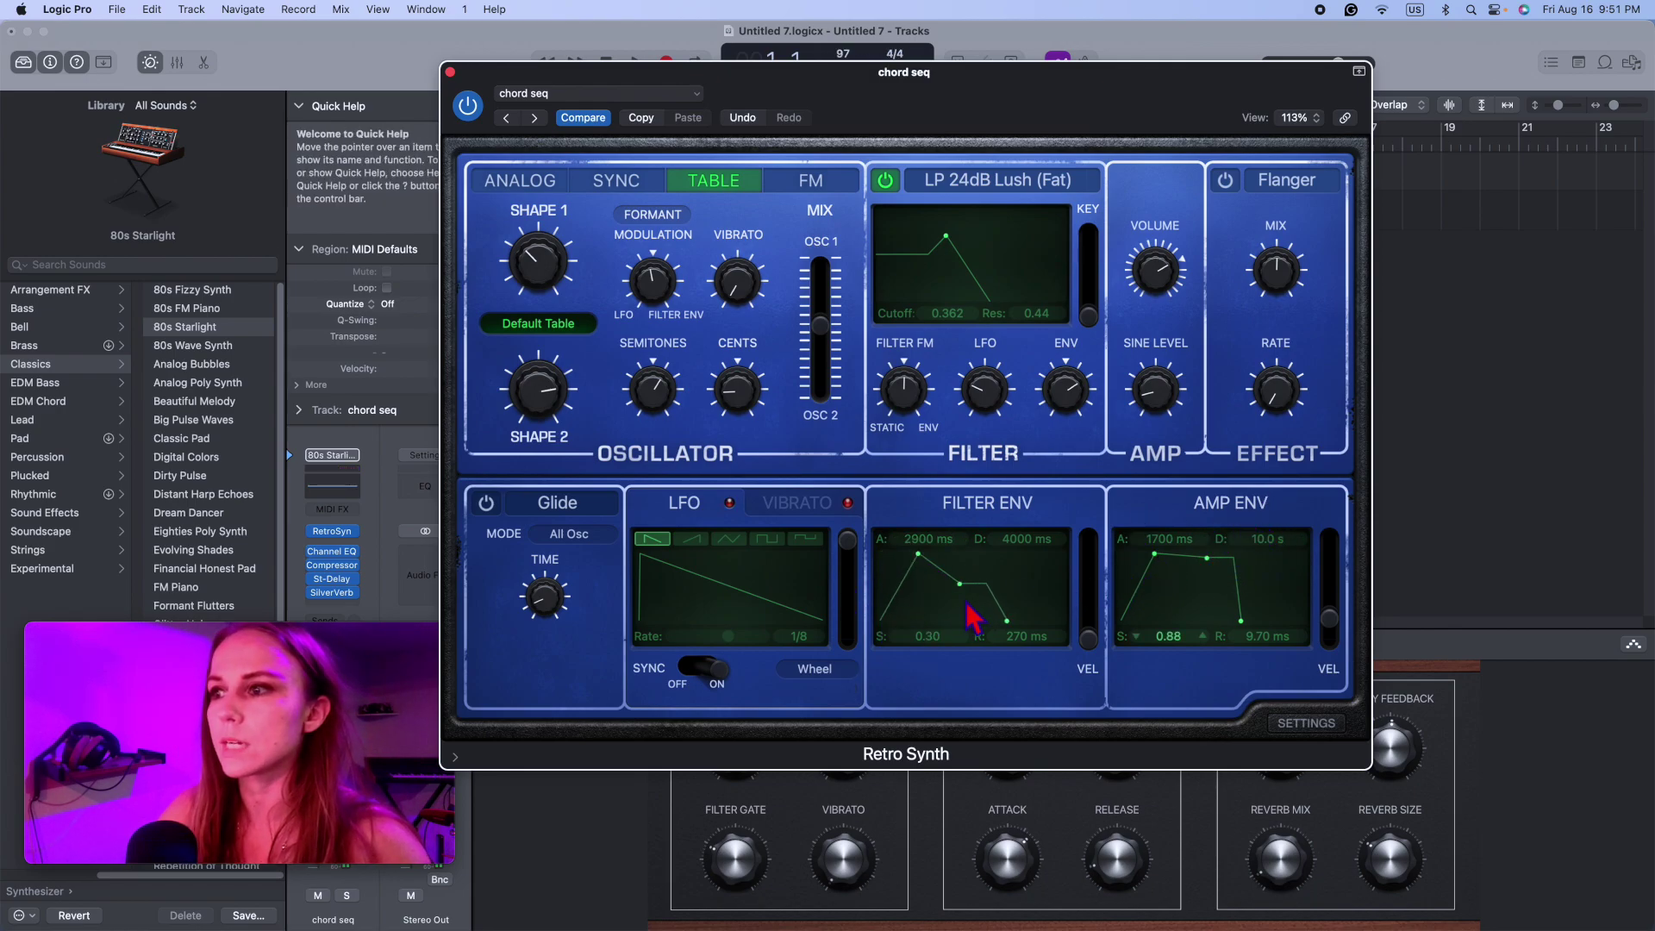
Step: Set the filter envelope's attack and decay to 0.00 ms and the amp envelope's attack to 0.00 ms
drag(1026, 537, 1026, 595)
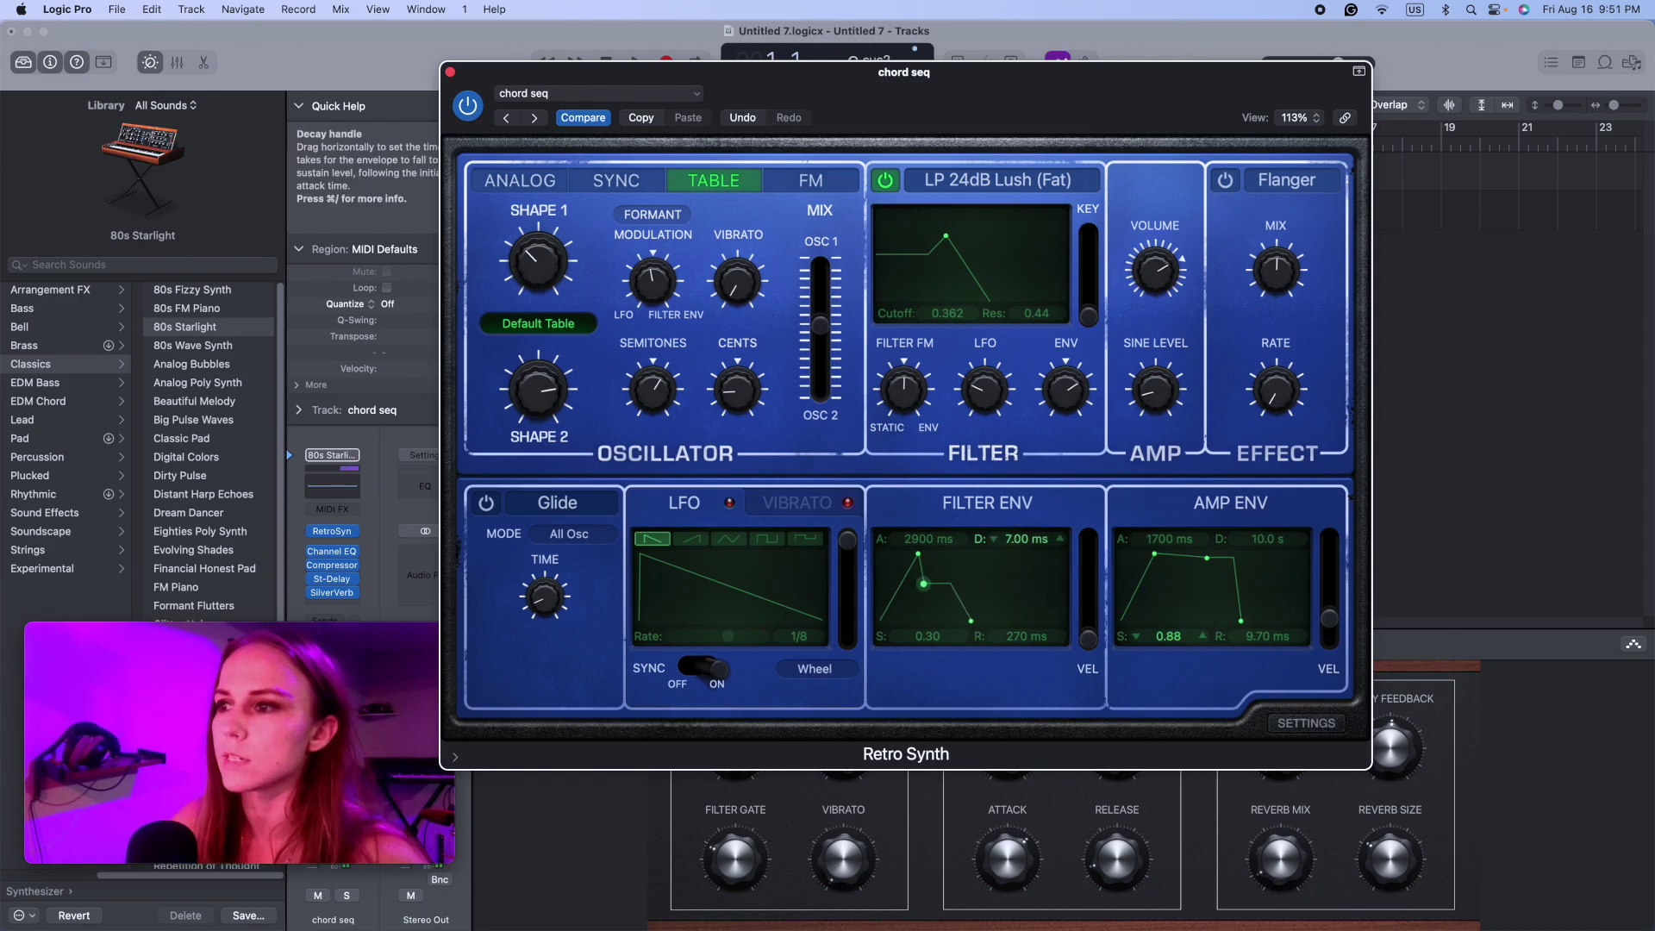
drag(923, 584, 879, 554)
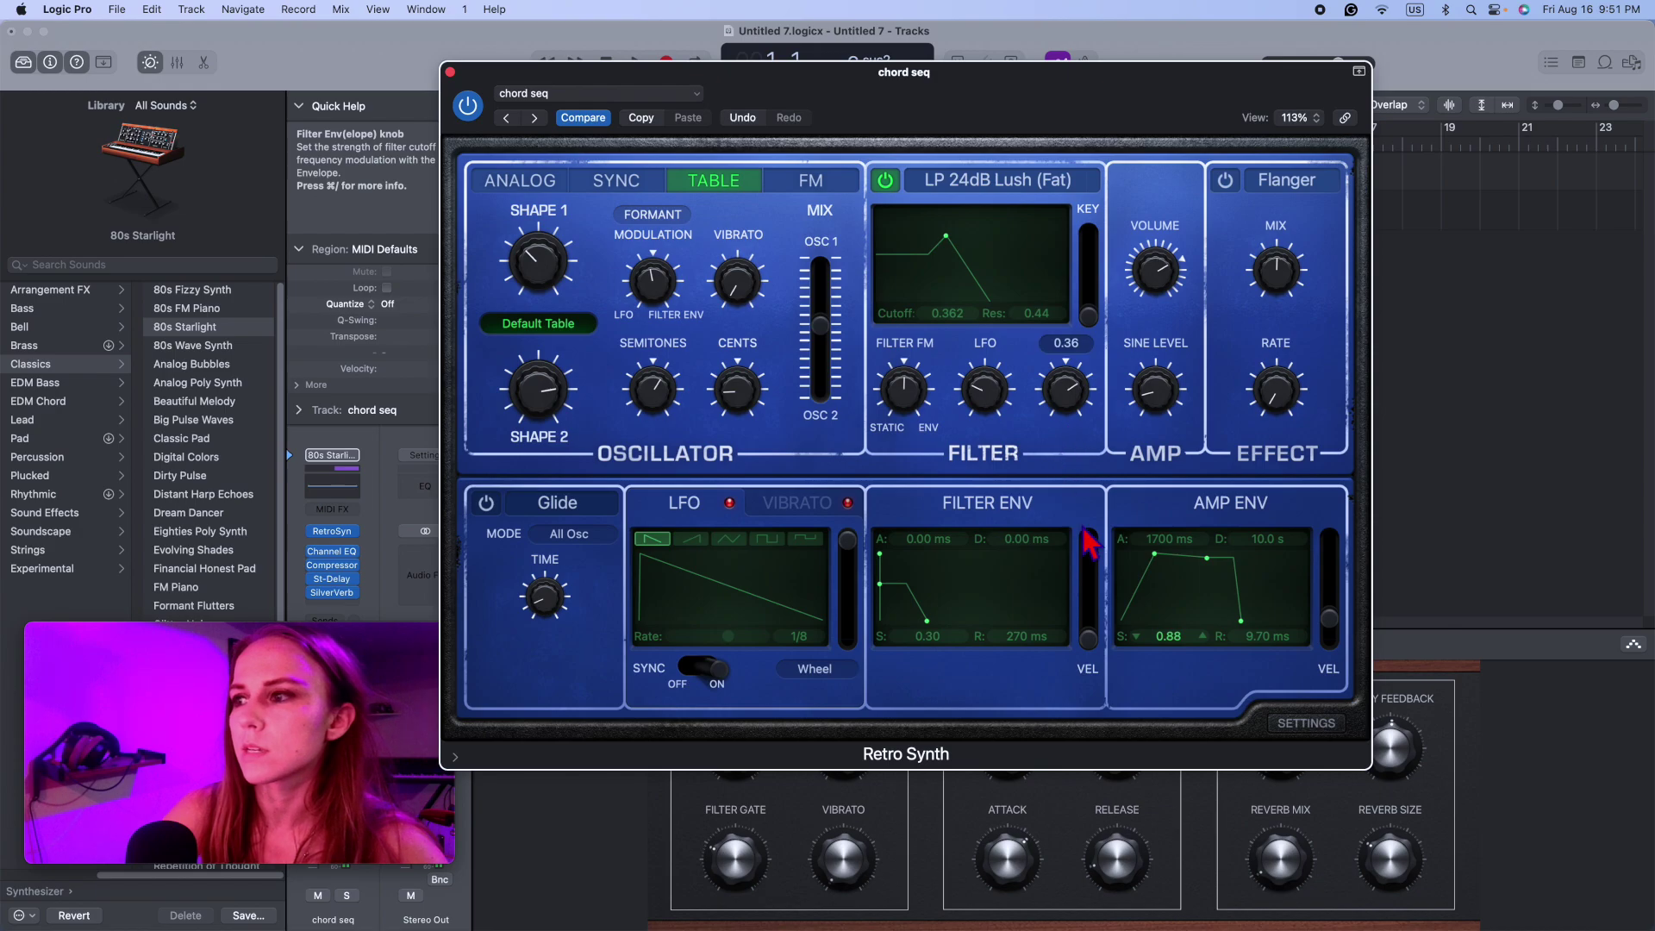
drag(1170, 563, 1120, 556)
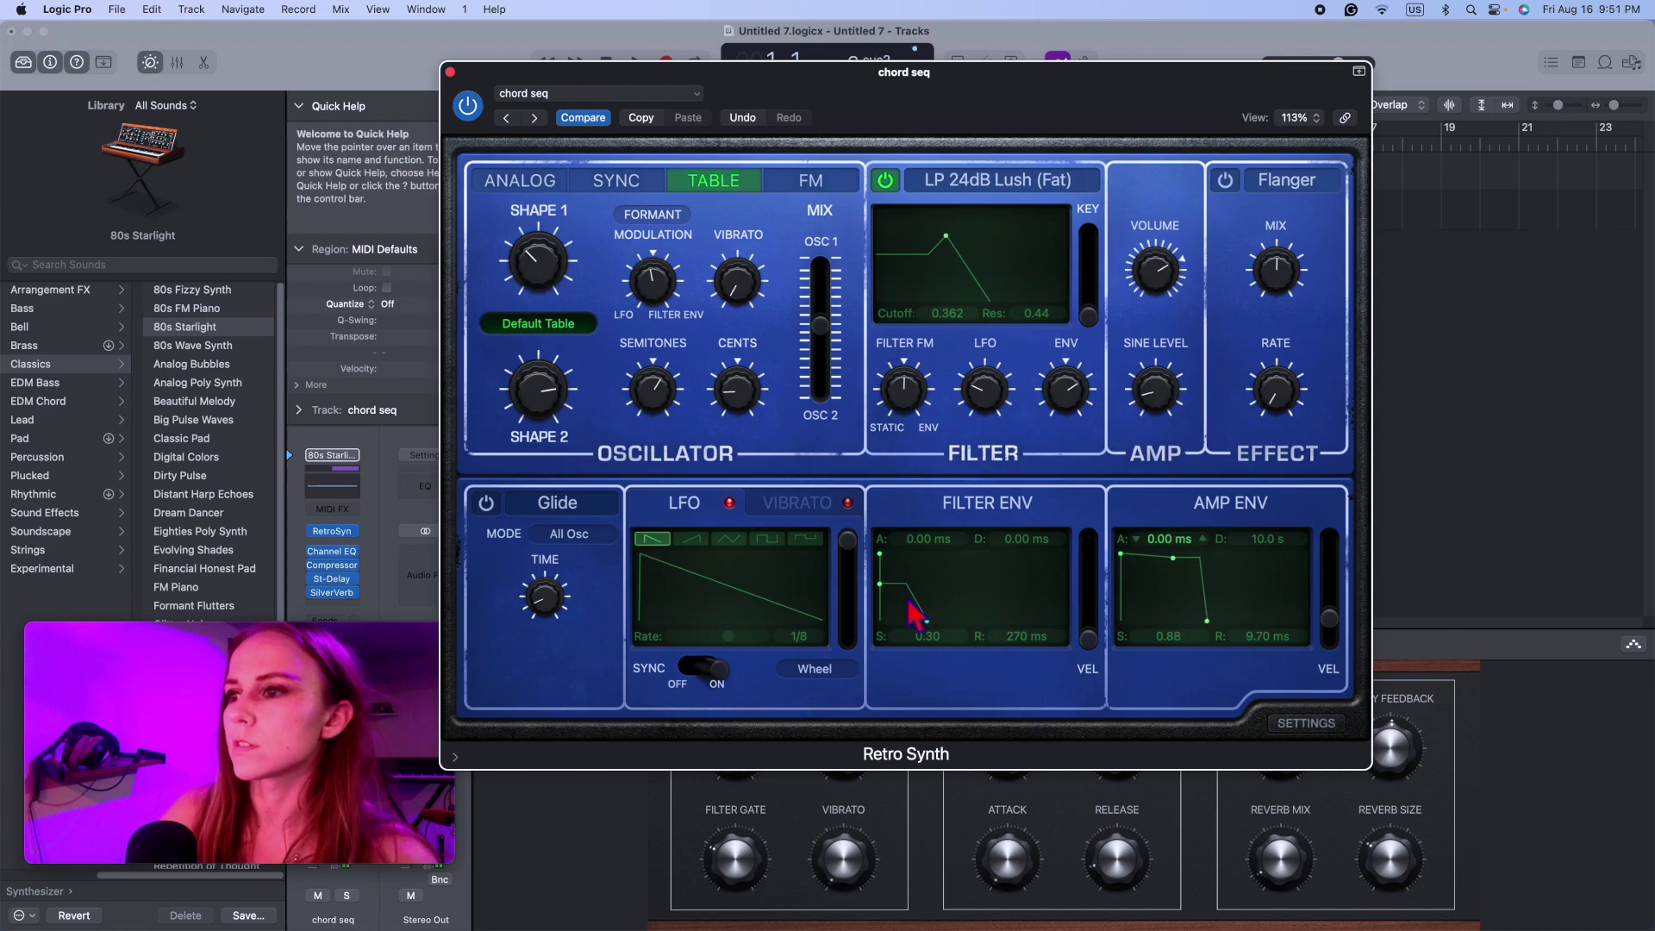
Step: Try the filter envelope with a 3400 ms decay and low sustain, and with zero decay and sustain at 1.00
drag(897, 603, 776, 620)
drag(887, 637, 929, 615)
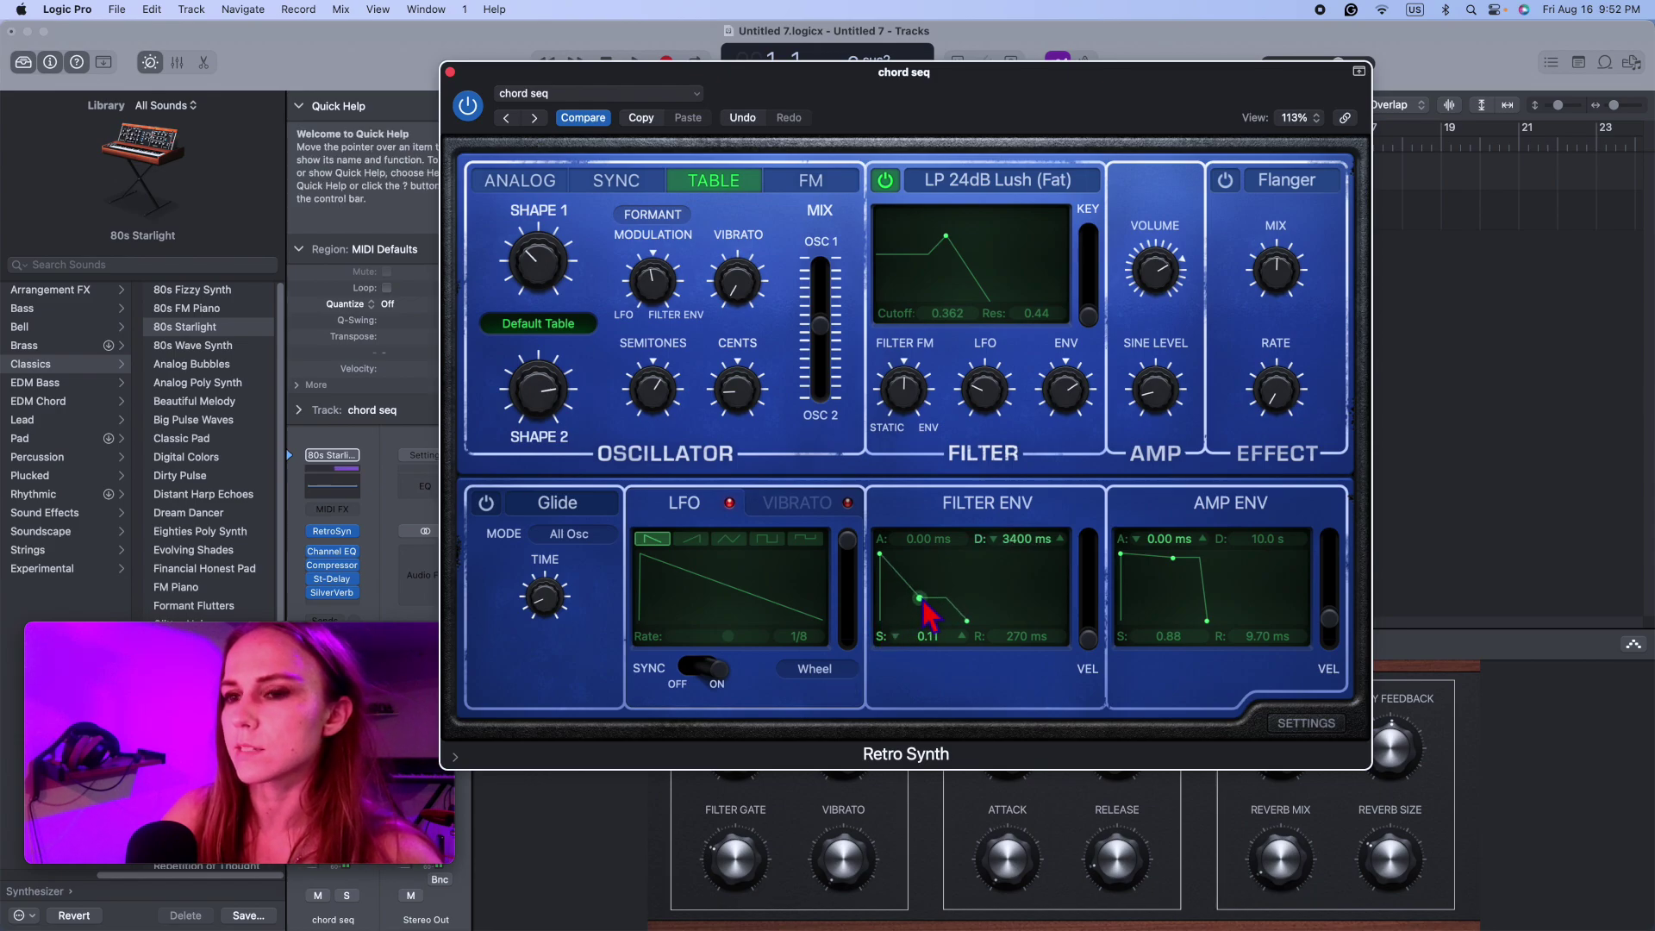
drag(919, 605, 860, 667)
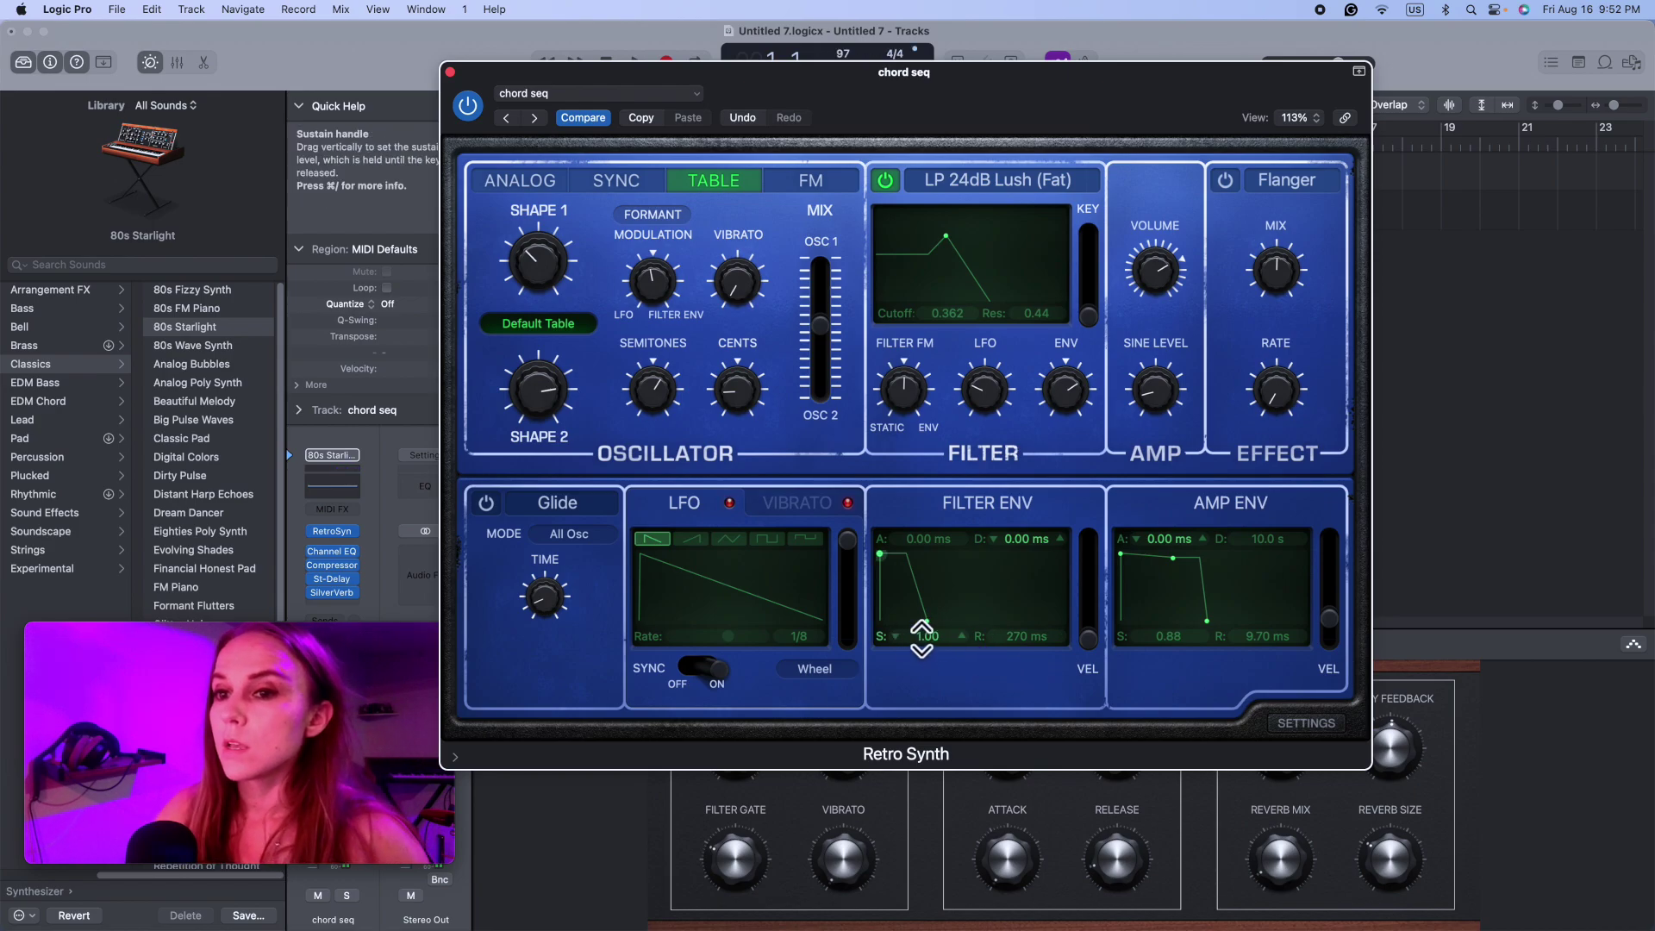
Step: Lower the filter envelope's sustain to 0.00 and lengthen its decay to 460 ms
drag(918, 640, 919, 642)
drag(892, 573, 1025, 556)
drag(928, 636, 928, 690)
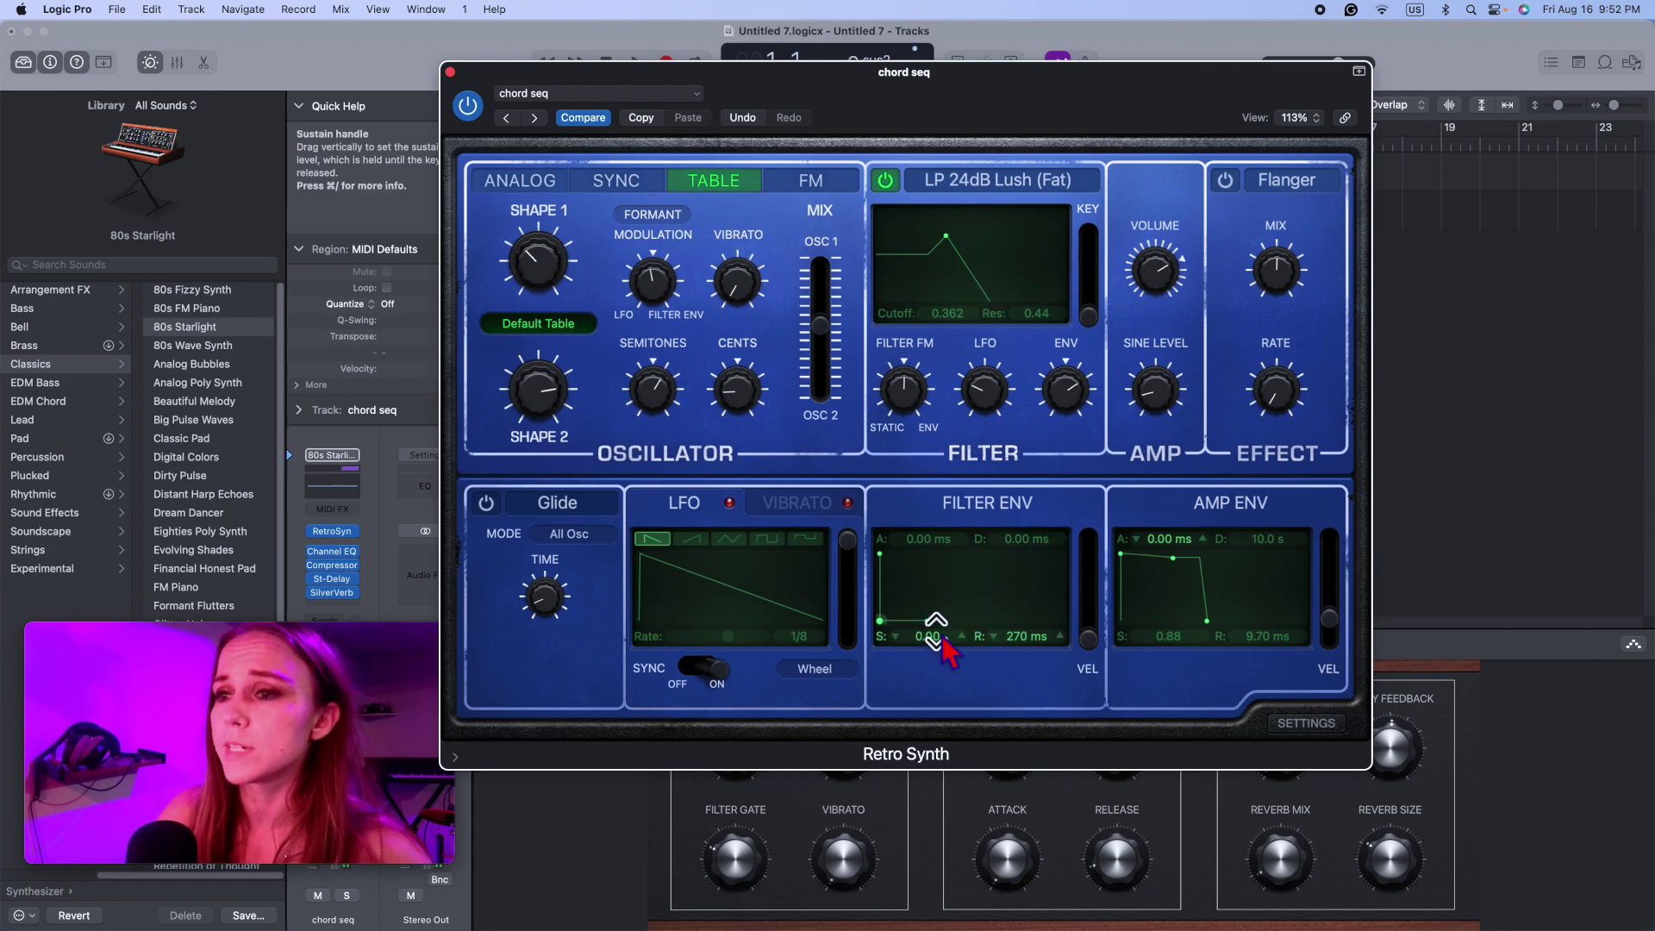
drag(993, 541, 1017, 538)
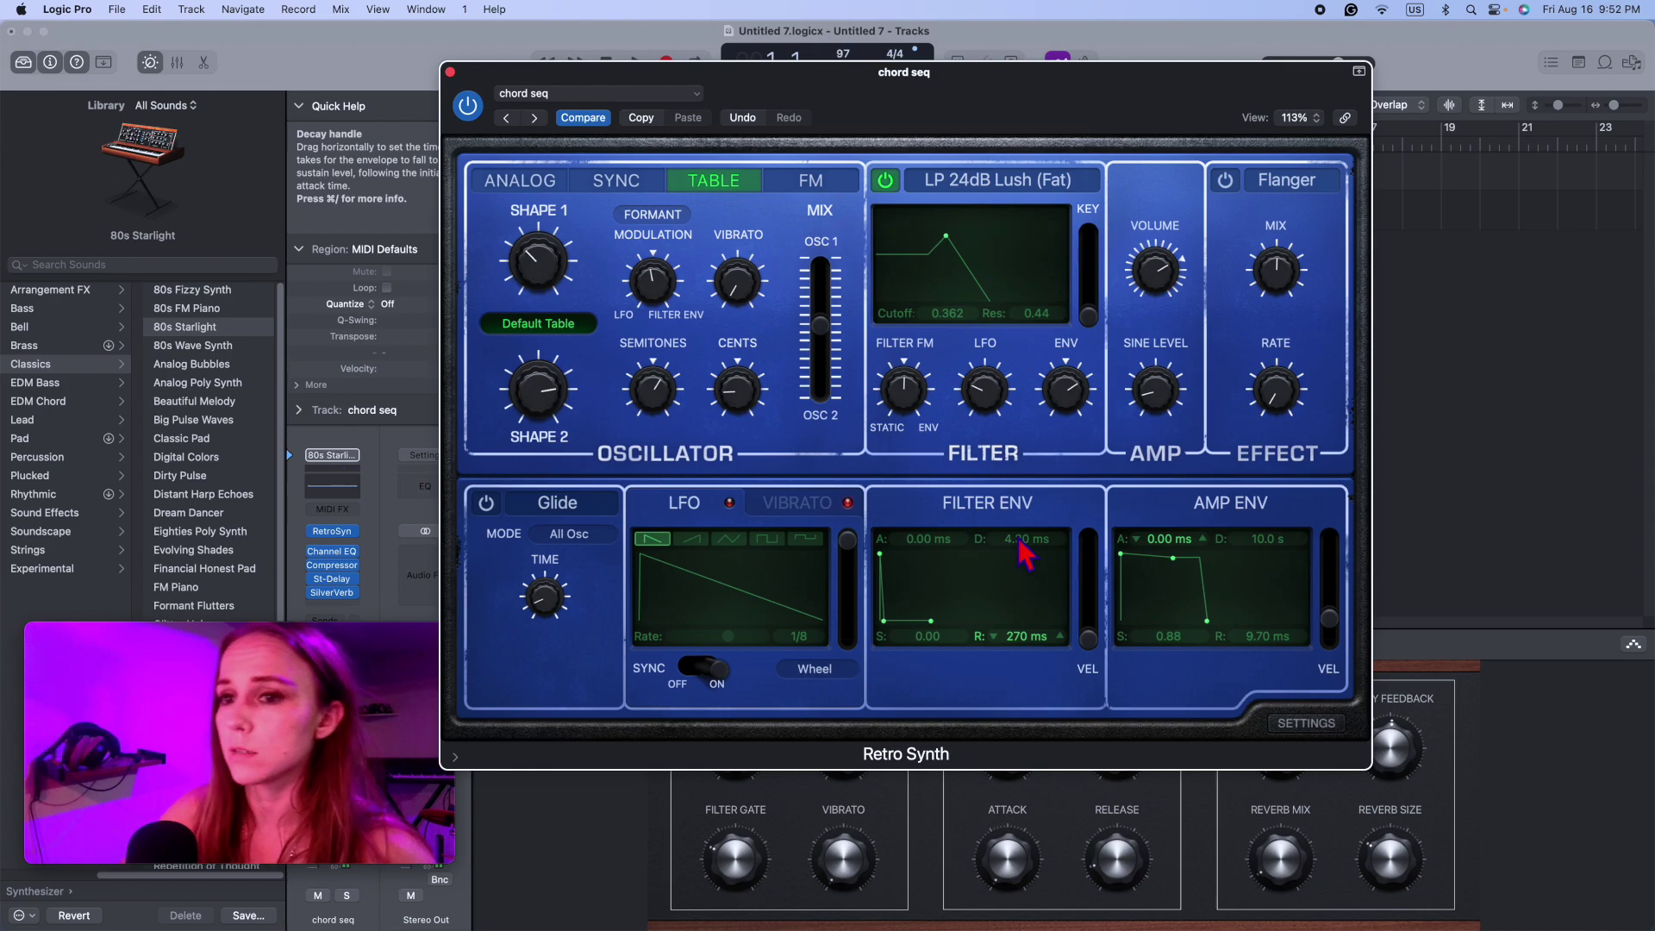
drag(1022, 541, 1022, 509)
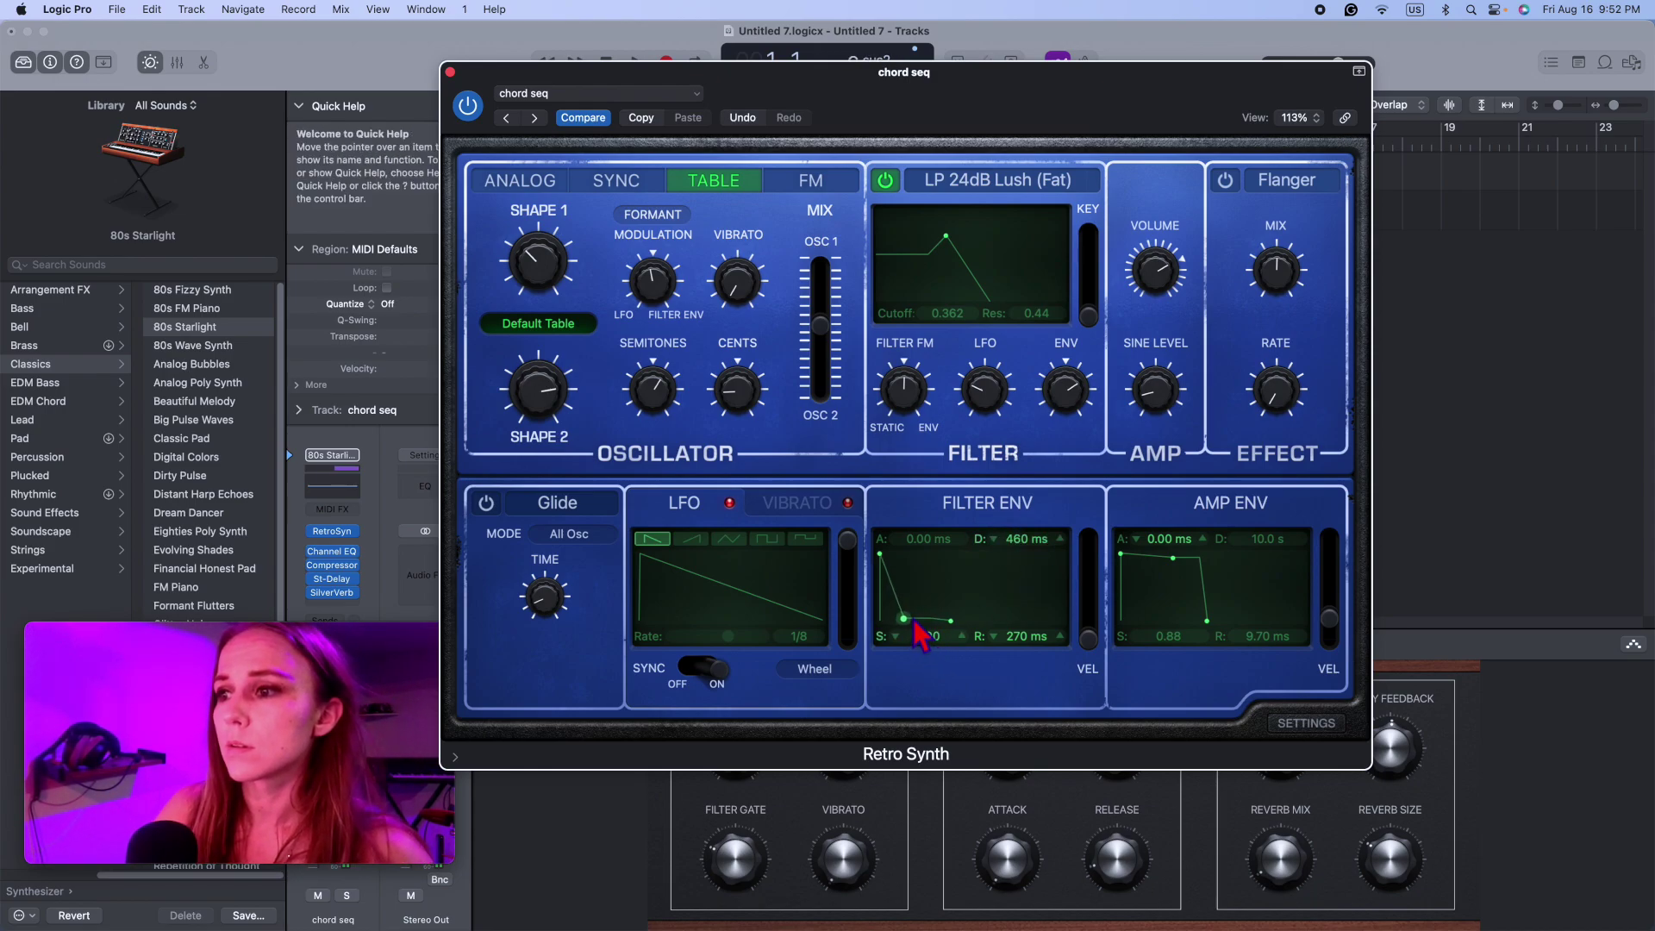
Step: Reshape the filter envelope to a 17.0 ms attack, 240 ms decay and 0.24 sustain
drag(923, 609, 896, 560)
drag(1026, 533, 1027, 556)
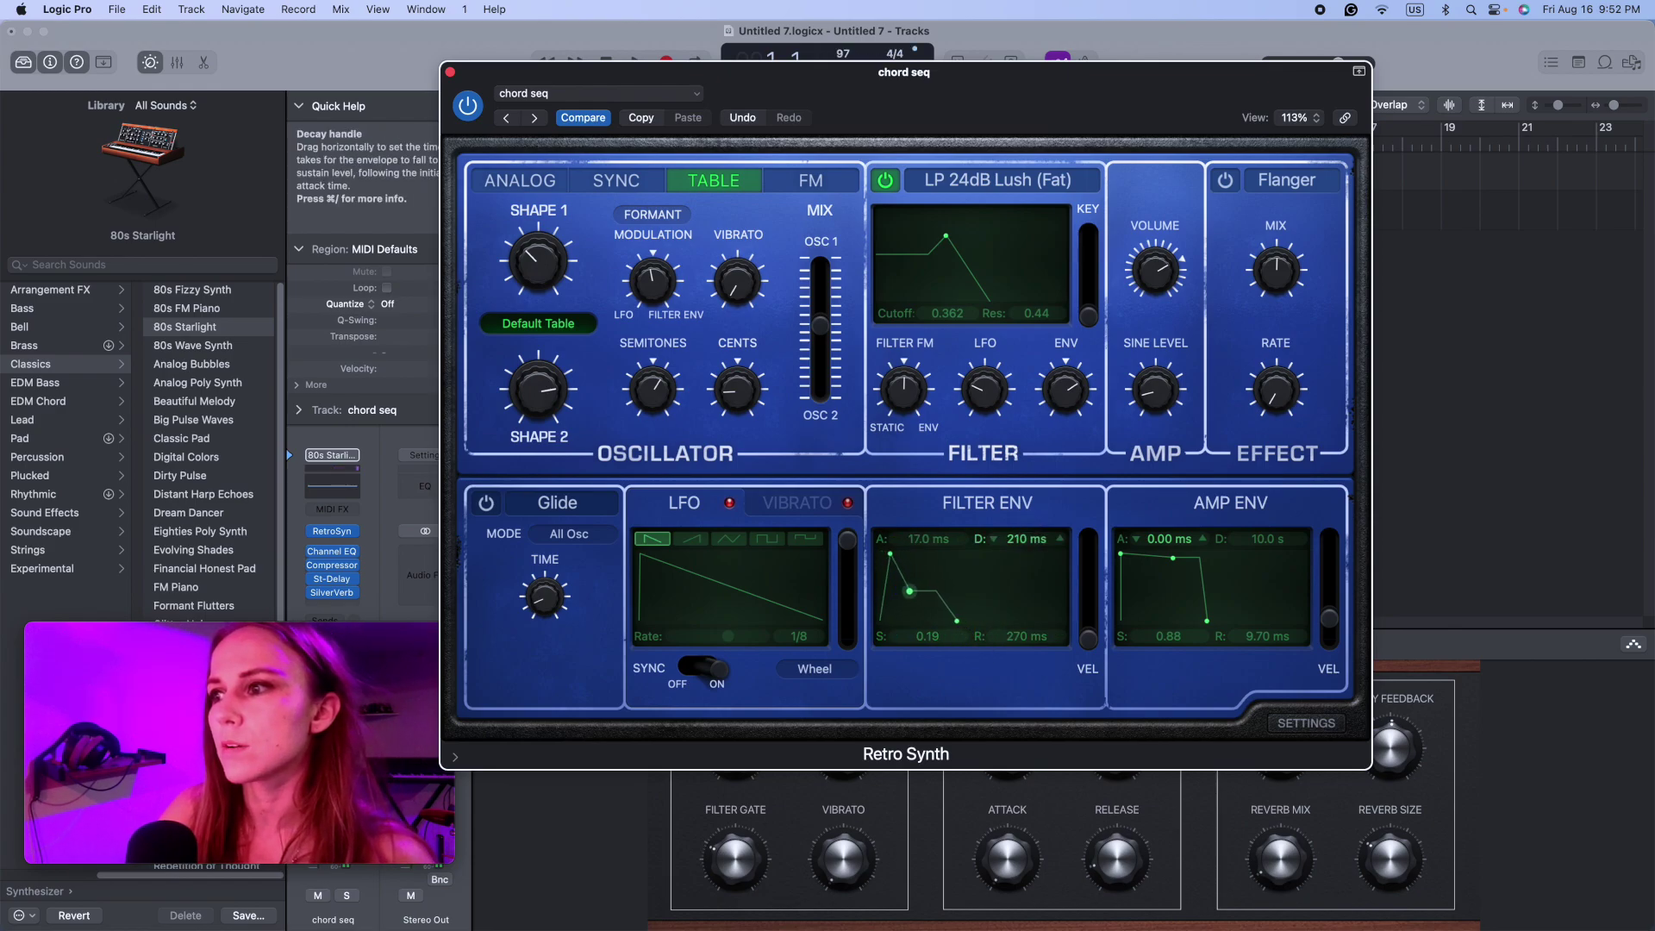
drag(926, 636, 932, 636)
drag(1020, 535, 1019, 539)
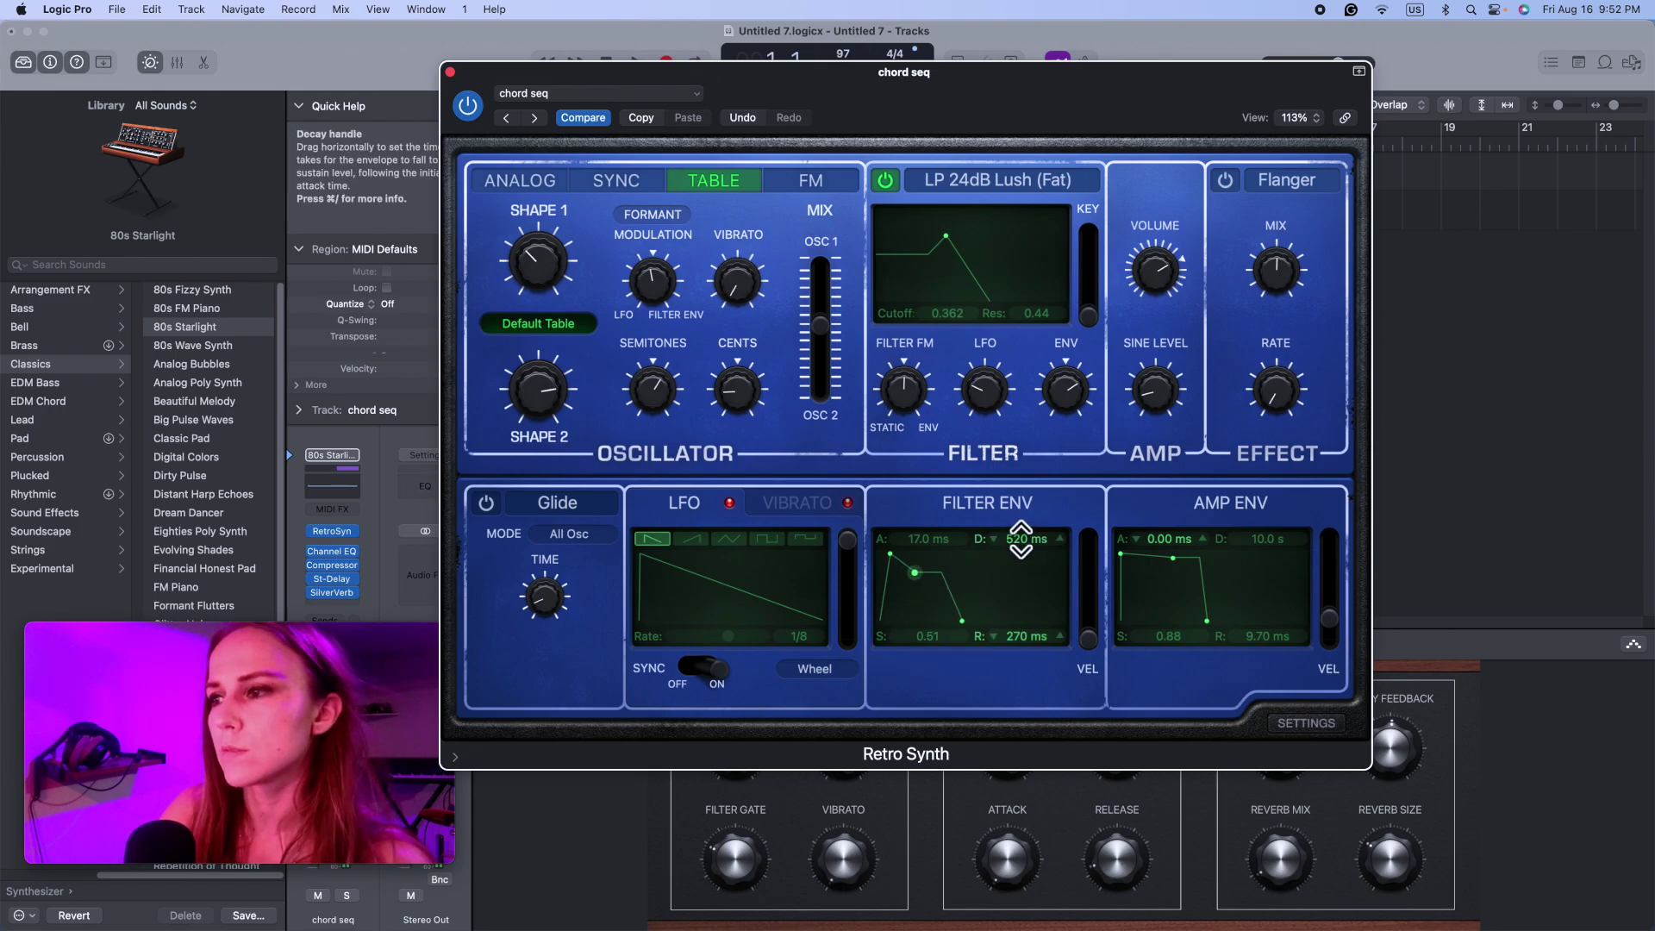
drag(914, 572, 924, 603)
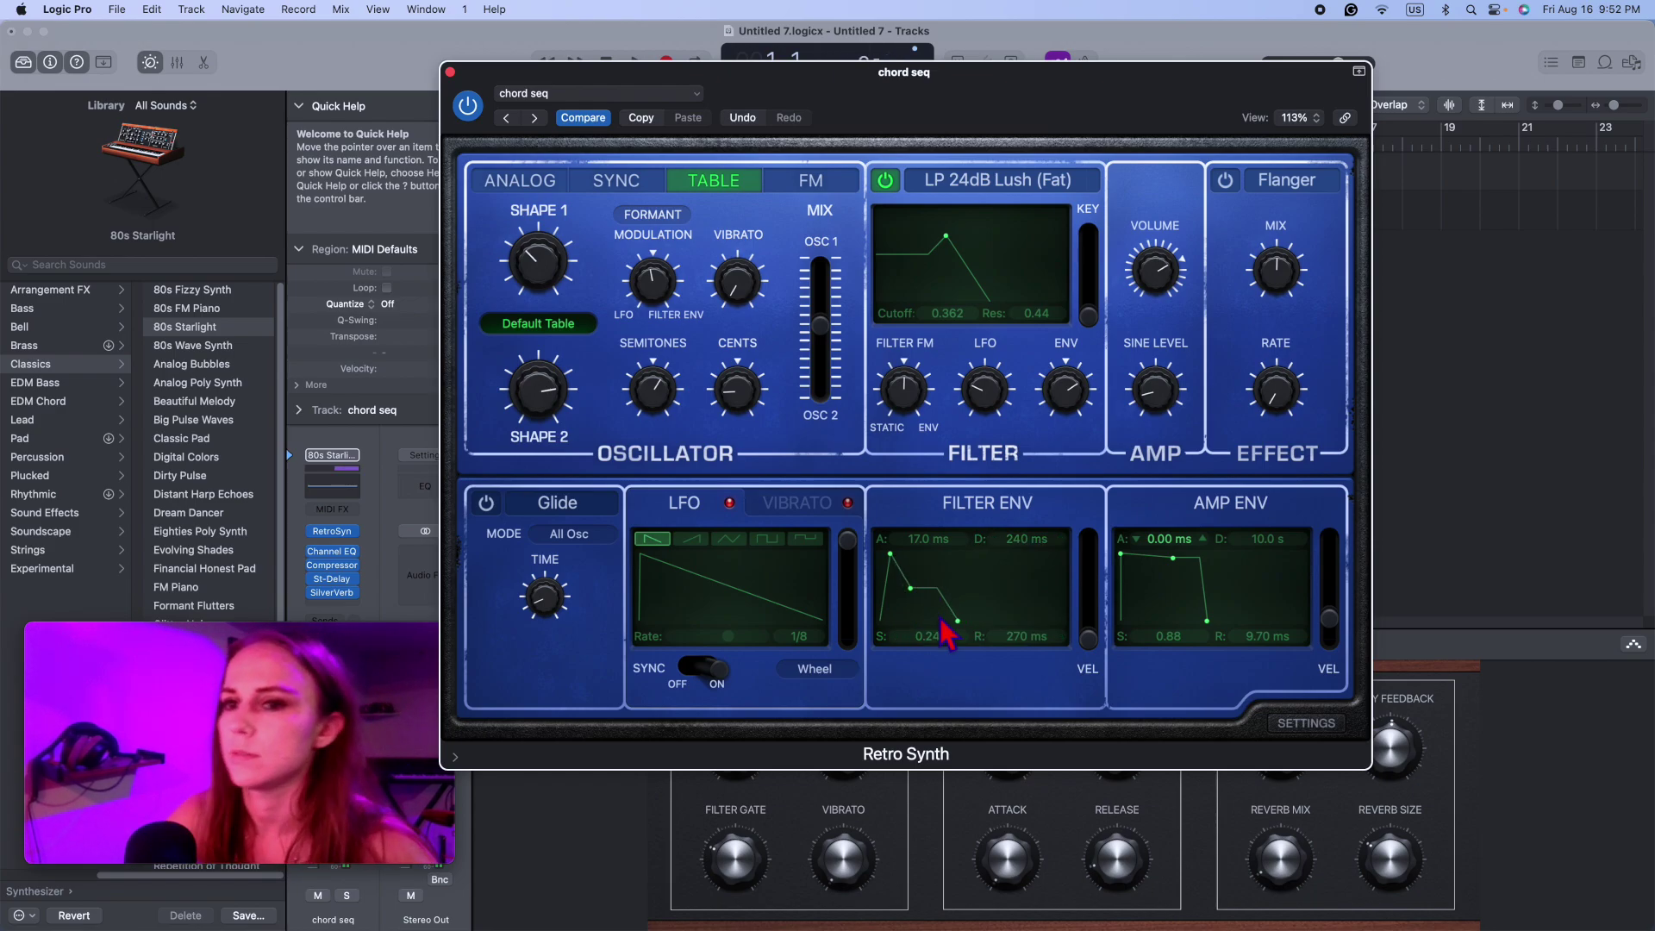
Step: Adjust the filter curve to a cutoff of 0.352 and a resonance of 0.04
drag(992, 394, 1068, 396)
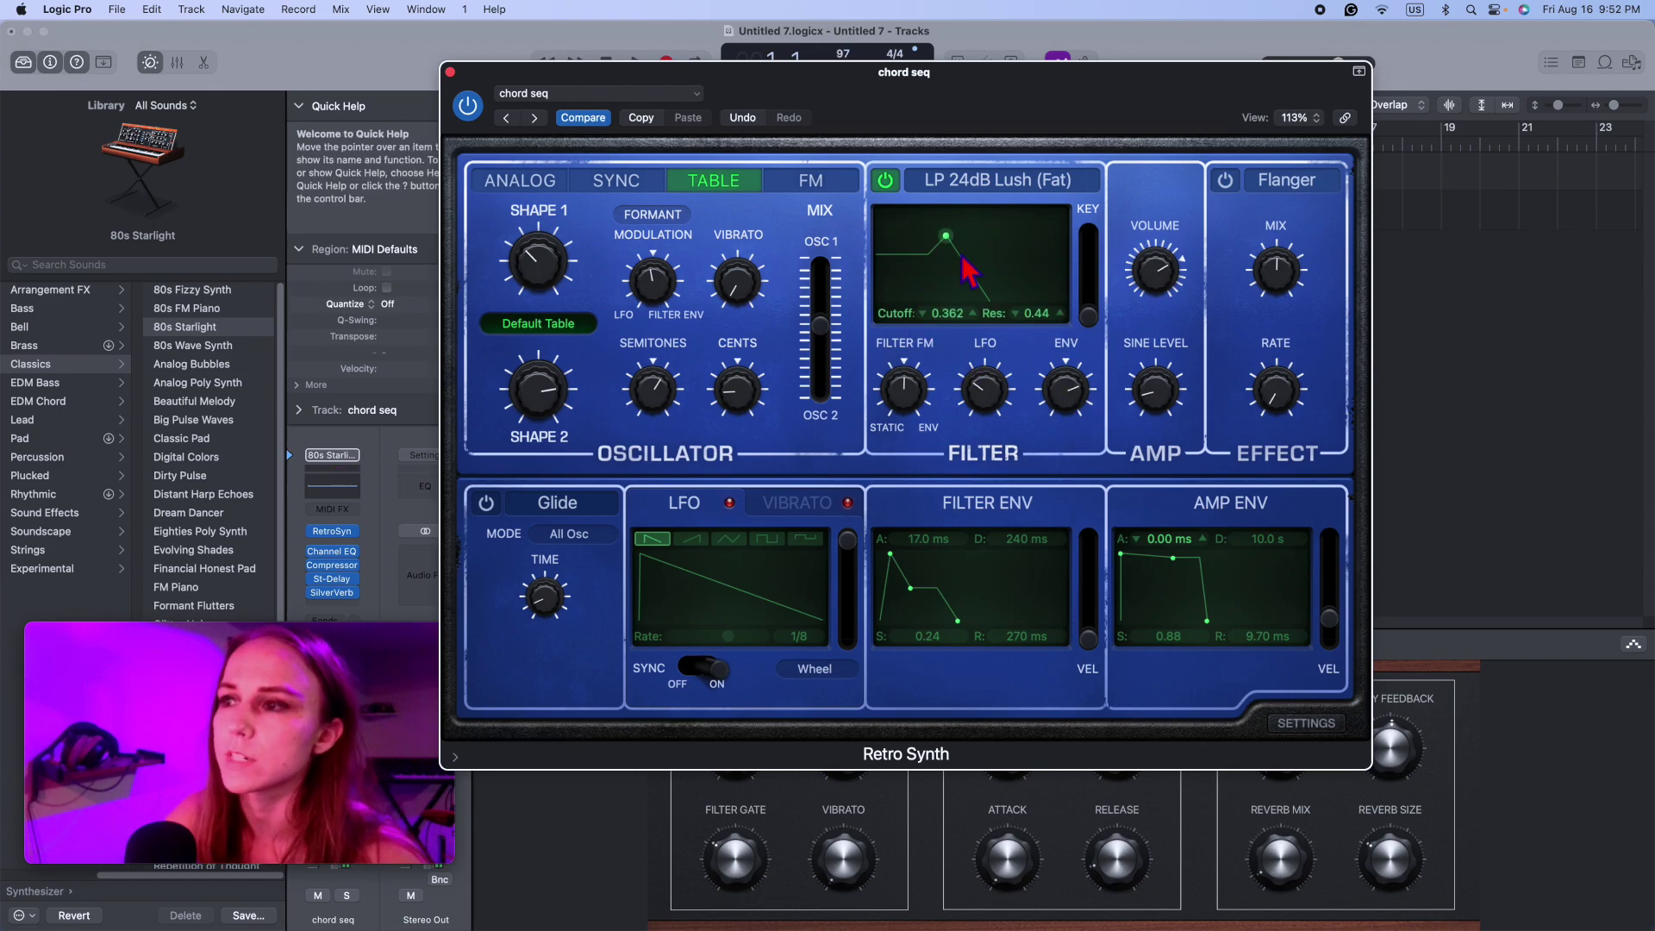
drag(962, 250, 971, 303)
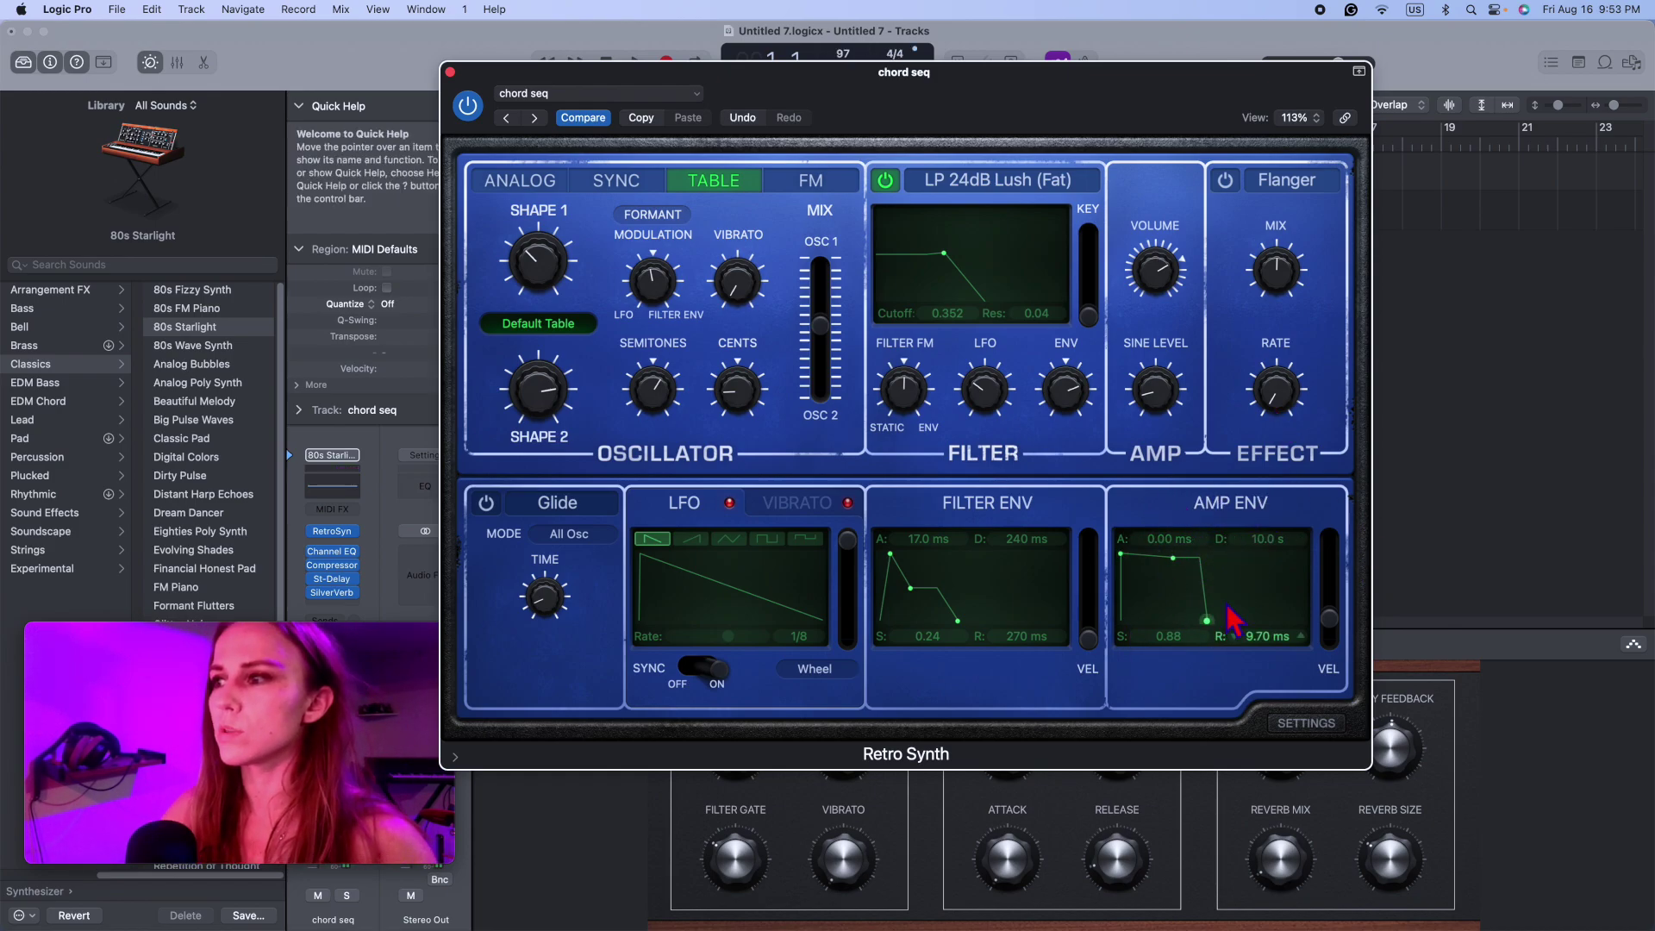
Step: Test a 1400 ms amp envelope attack, then set attack to 1.40 ms, sustain to 0.14 and release to 10.0 s
drag(1122, 554, 1202, 579)
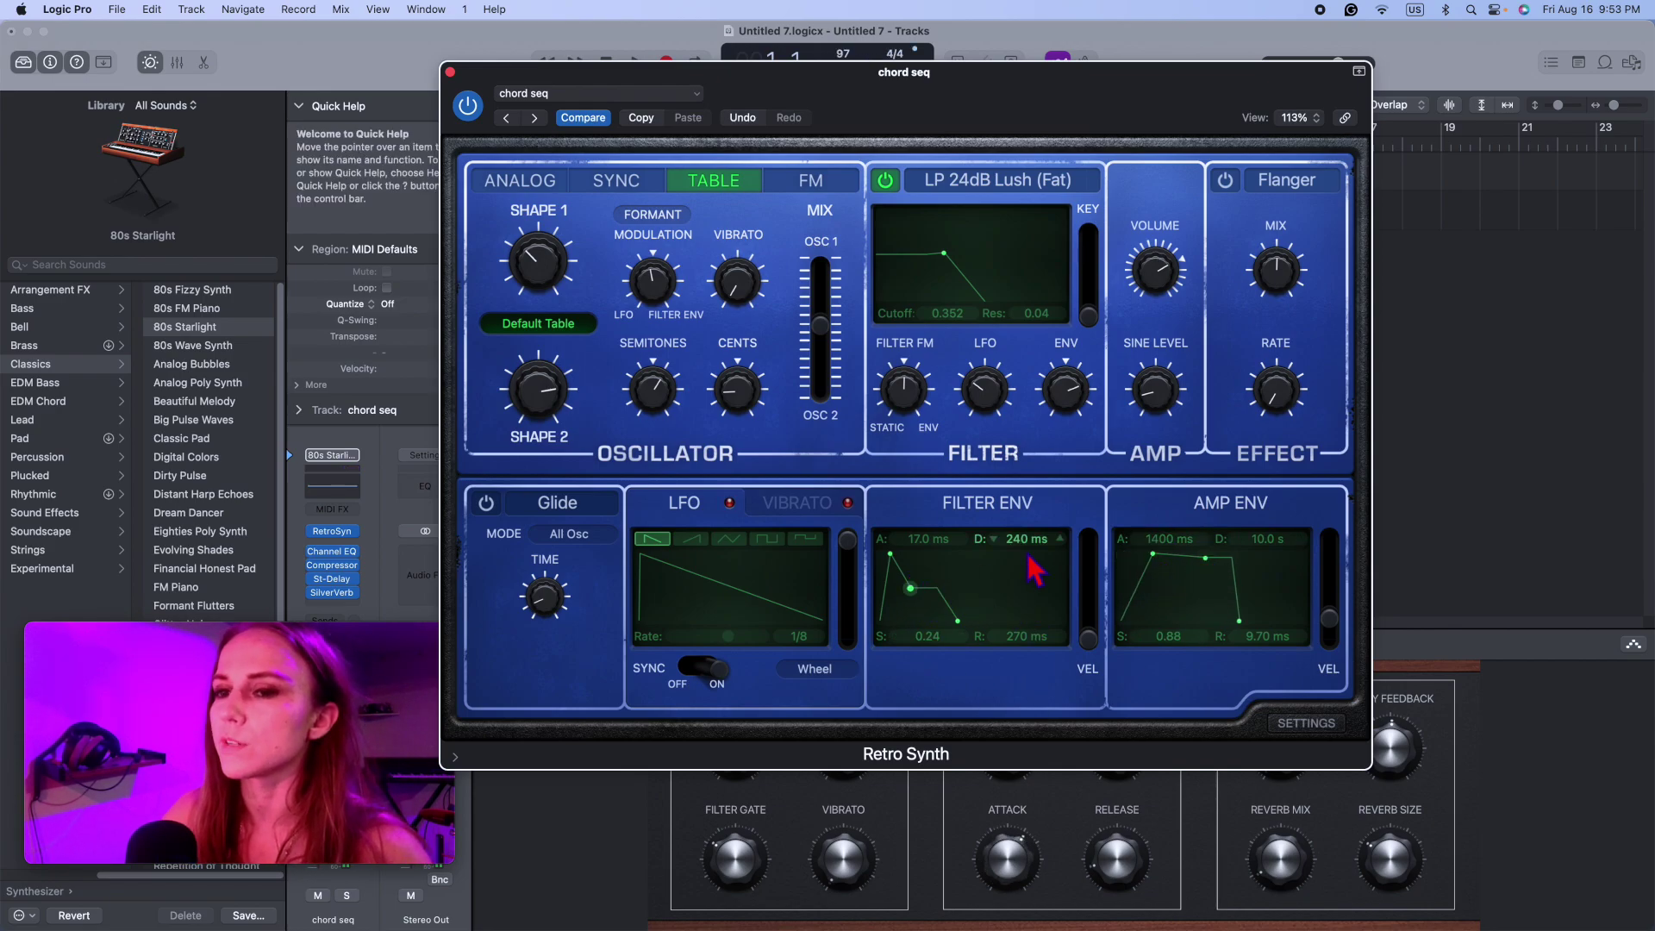
drag(1166, 581, 1138, 588)
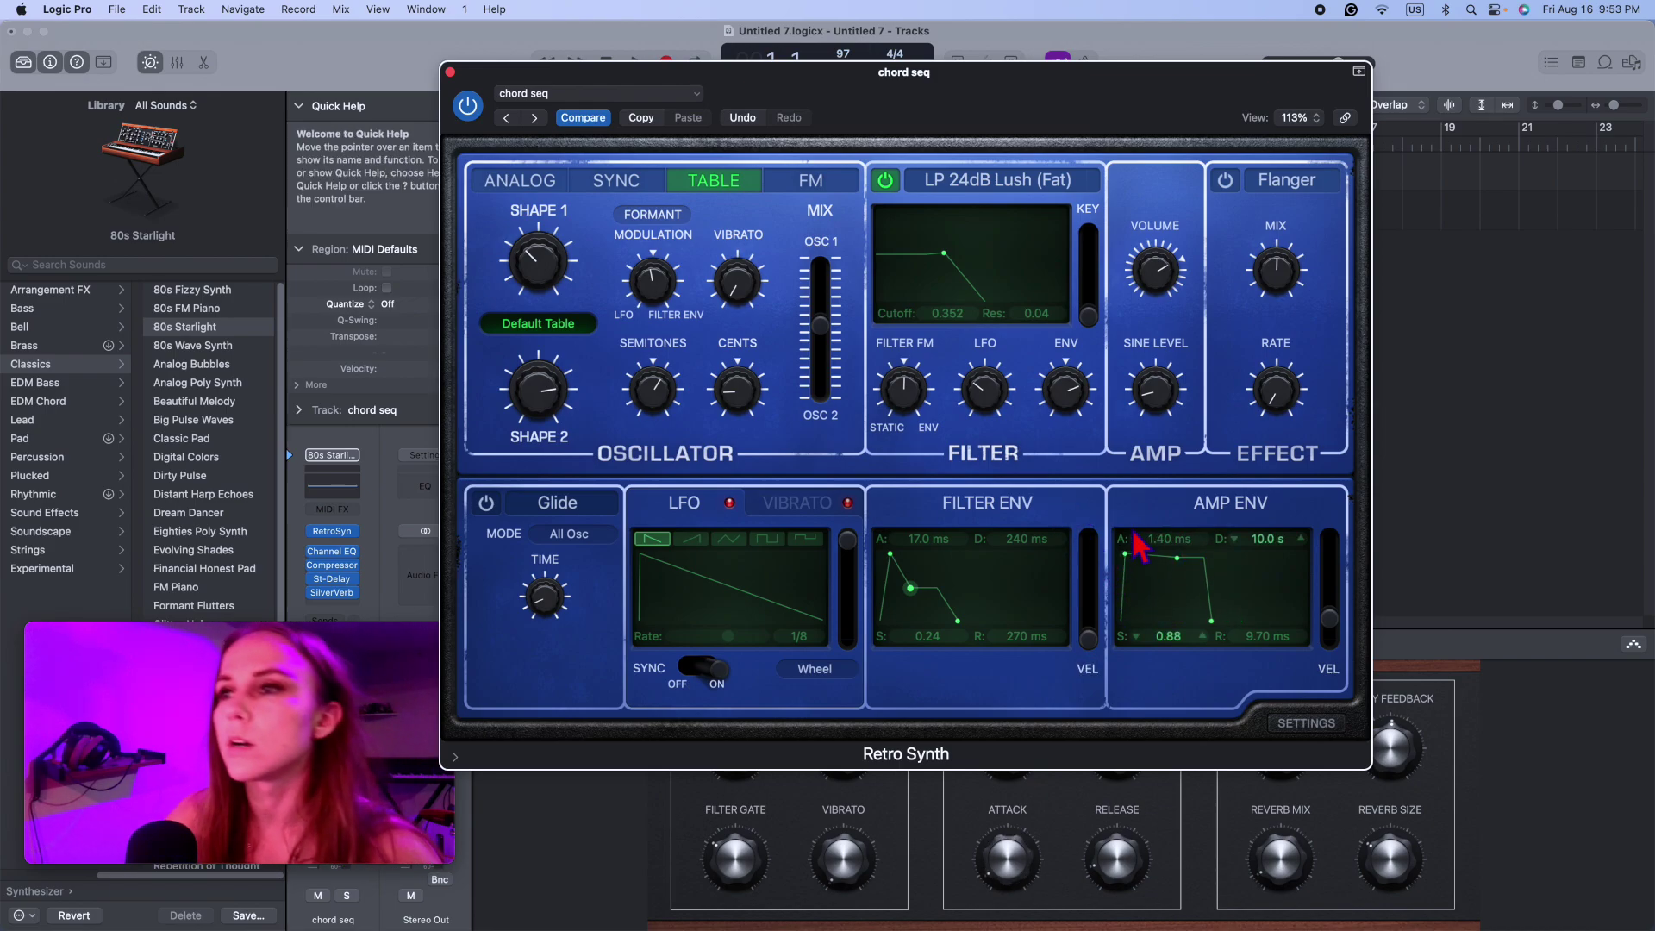
drag(1189, 594, 1396, 618)
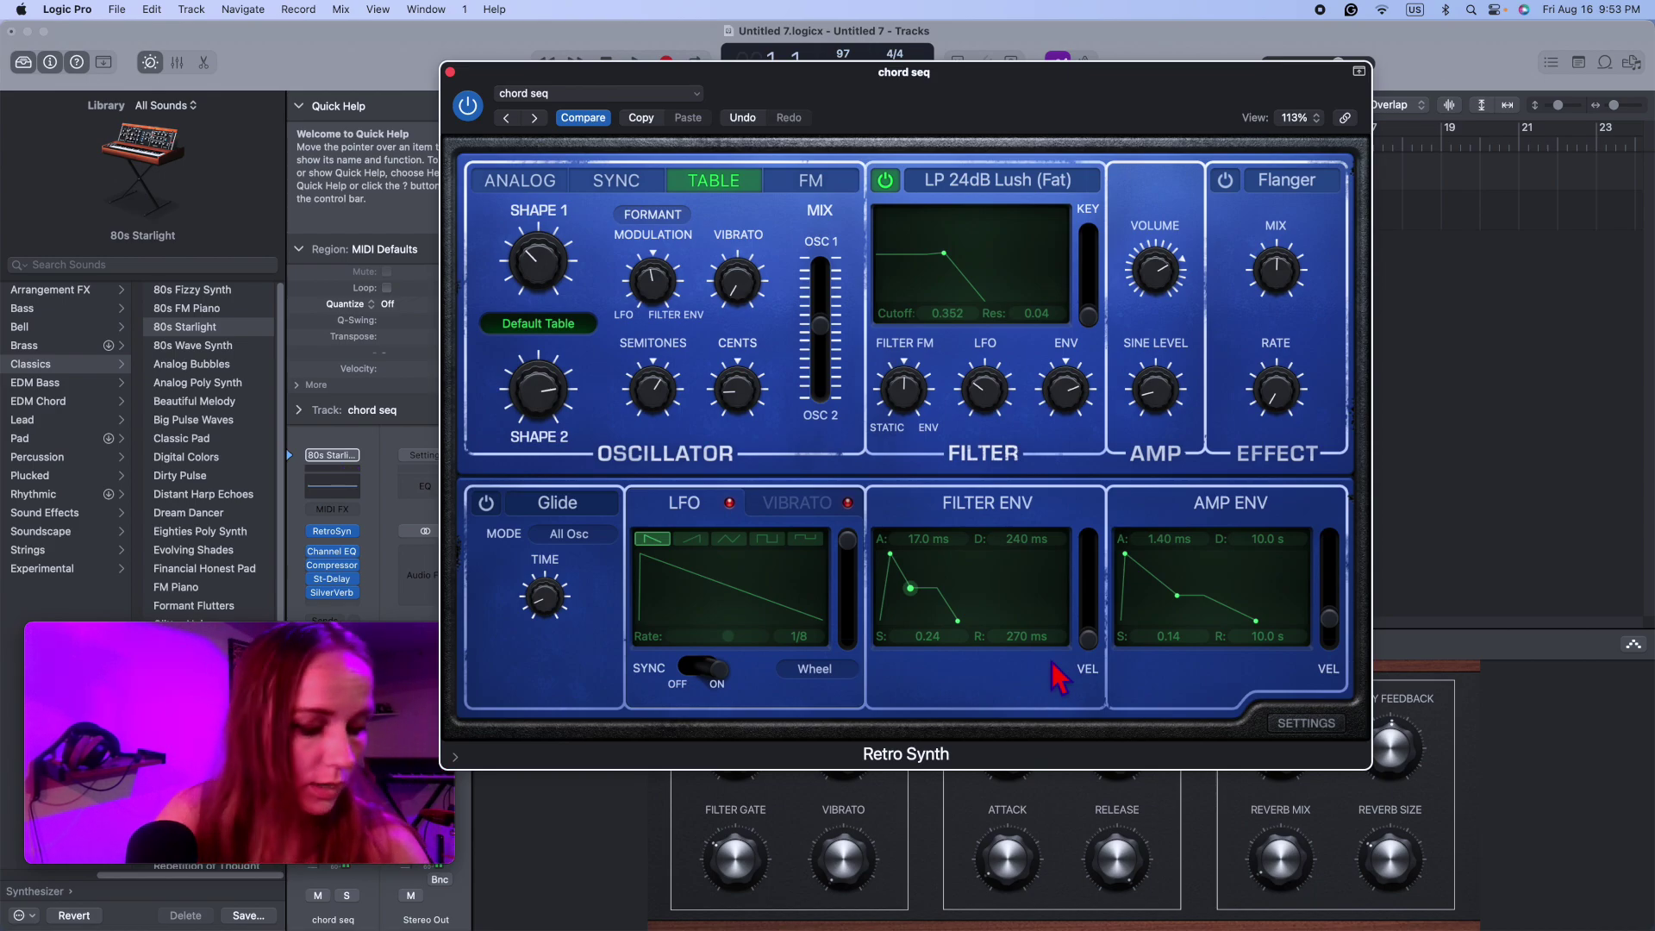
Step: Set the filter envelope to 4.10 ms attack, 950 ms decay and 0.40 sustain, and the LFO to rate 1/4d with maximum modulation
drag(911, 590, 848, 631)
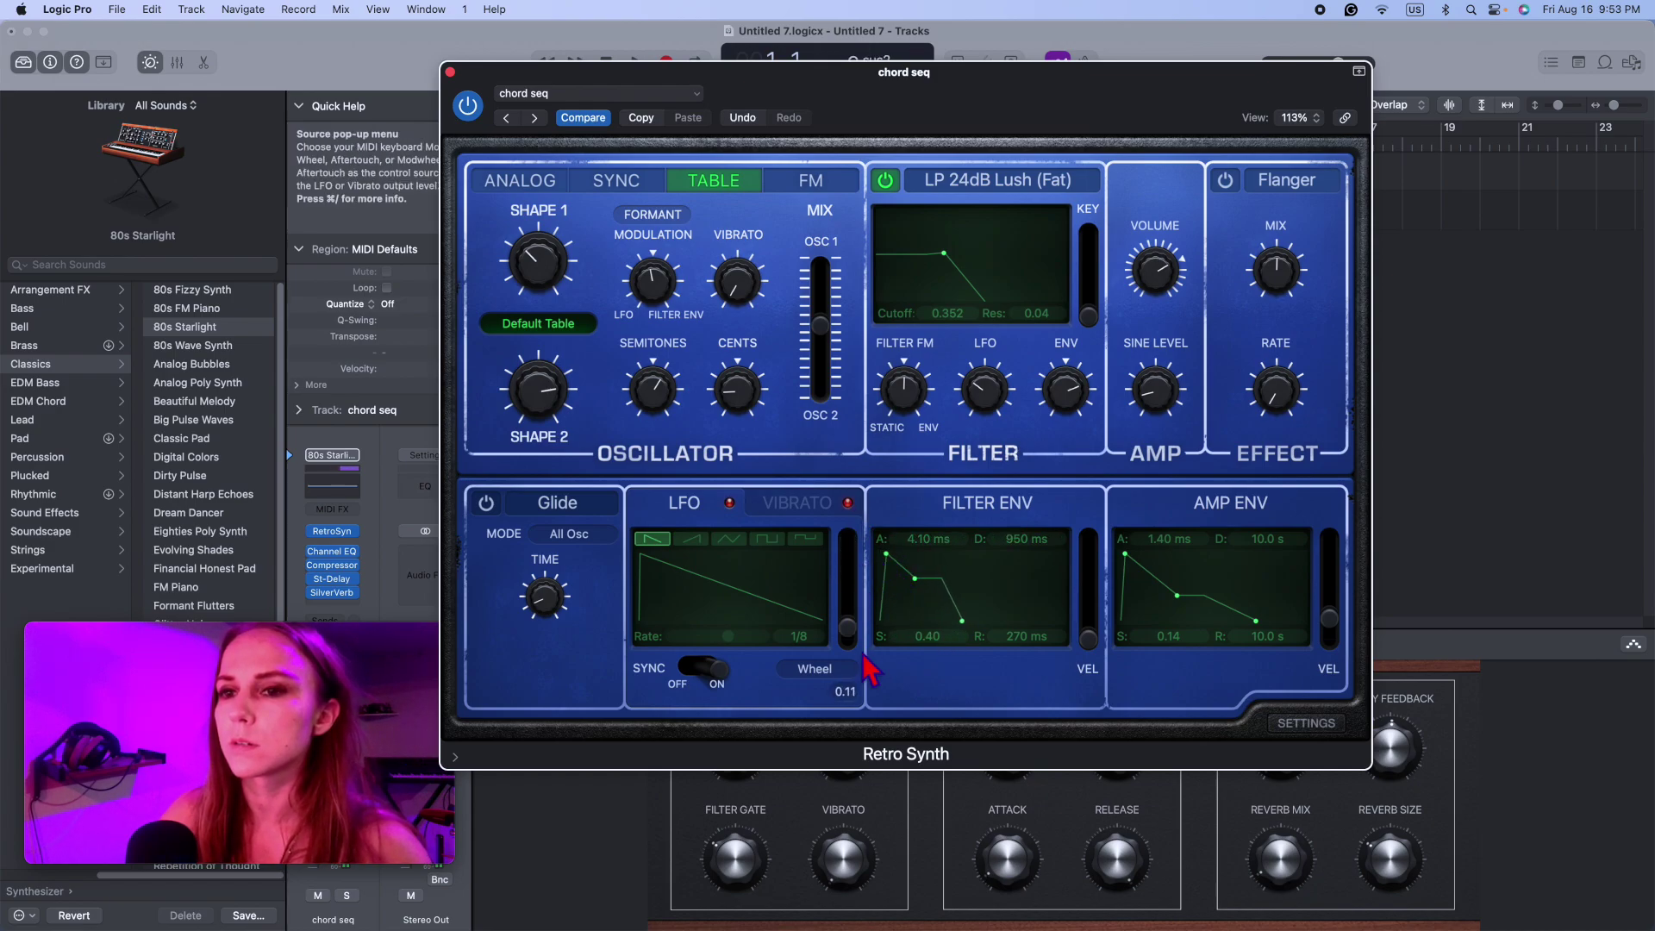
drag(768, 644, 732, 650)
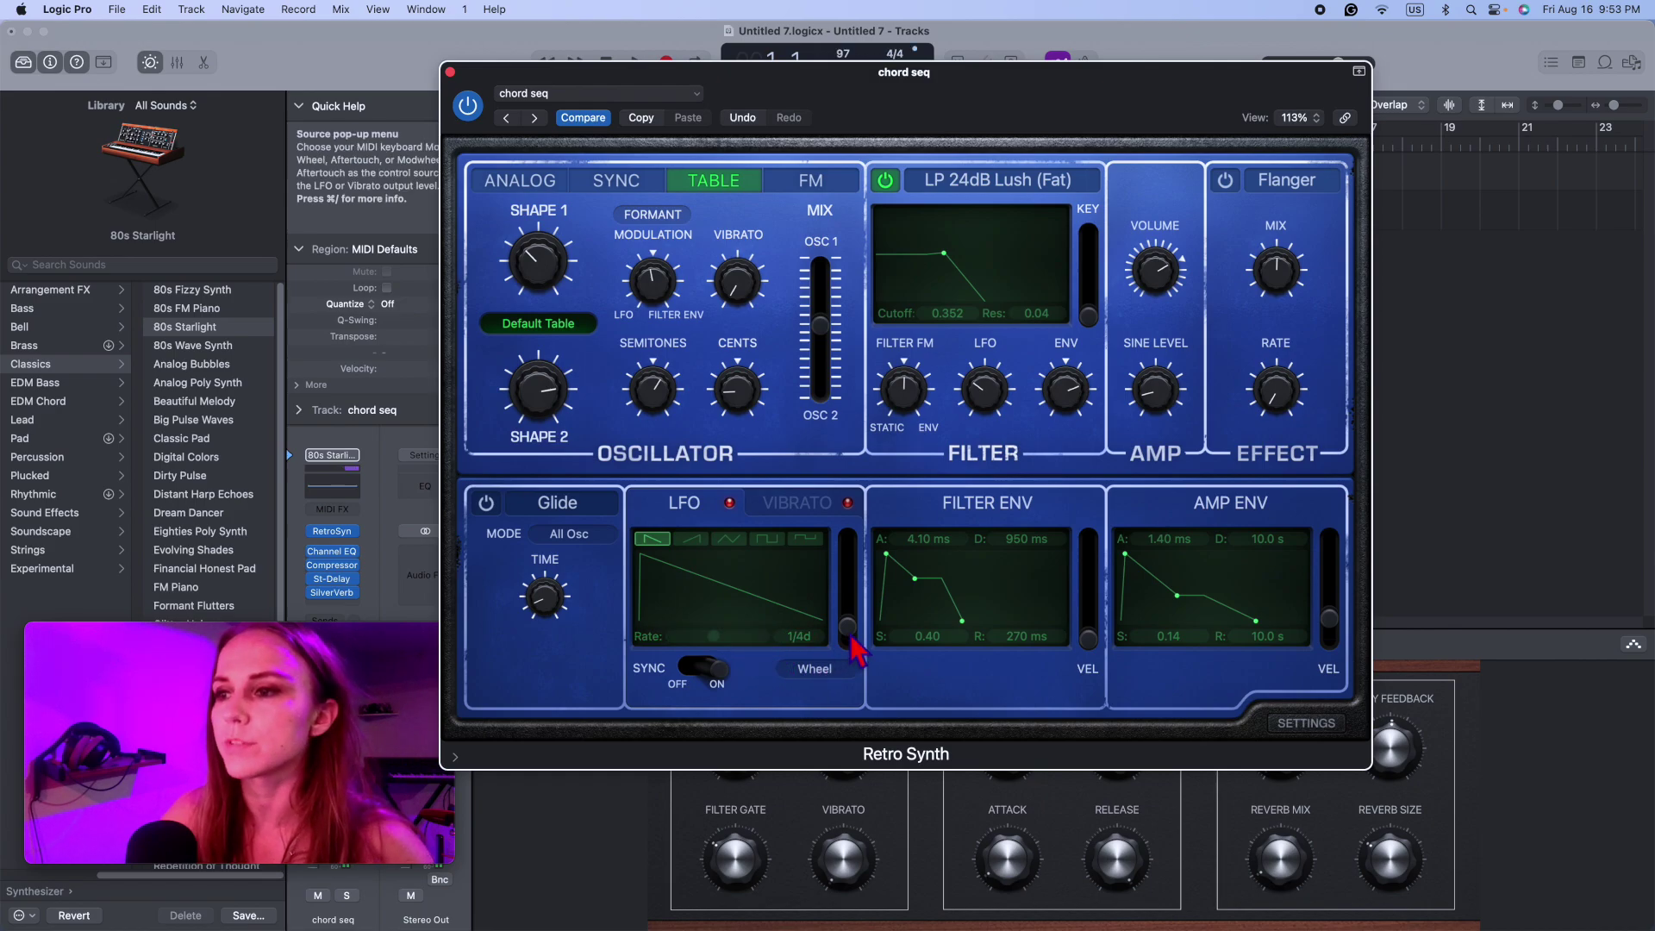
drag(853, 642, 876, 591)
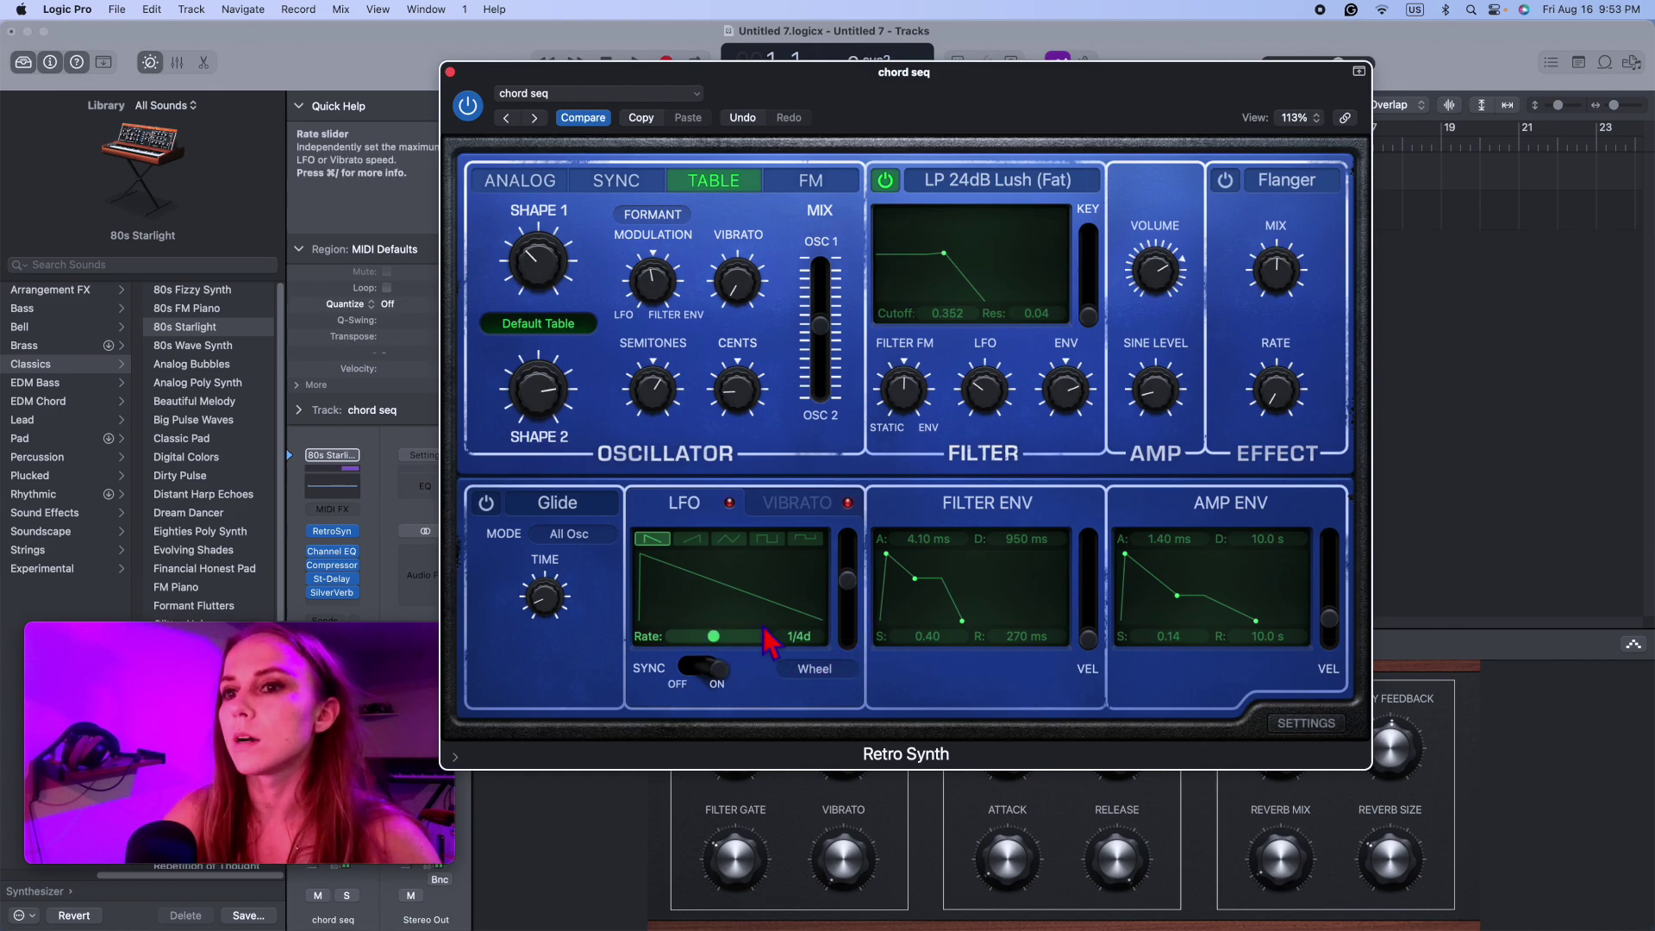
drag(857, 584, 860, 450)
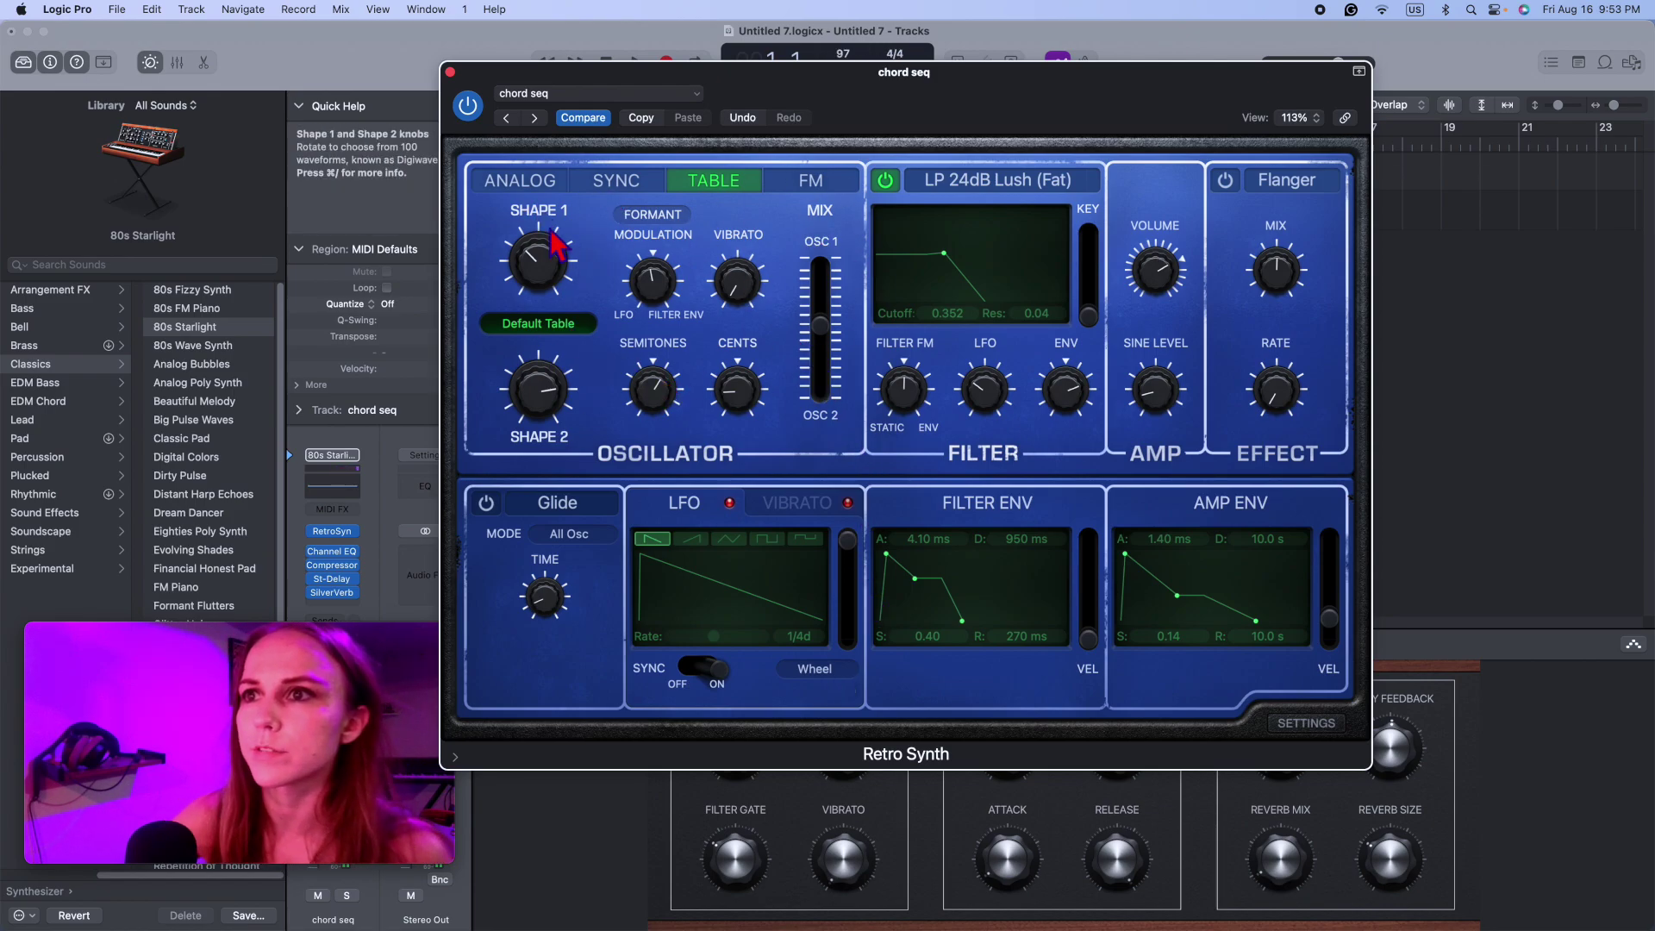
Step: Audition the oscillator mix fully on oscillator 2, then return the balance to about the middle
mouse_move(830, 315)
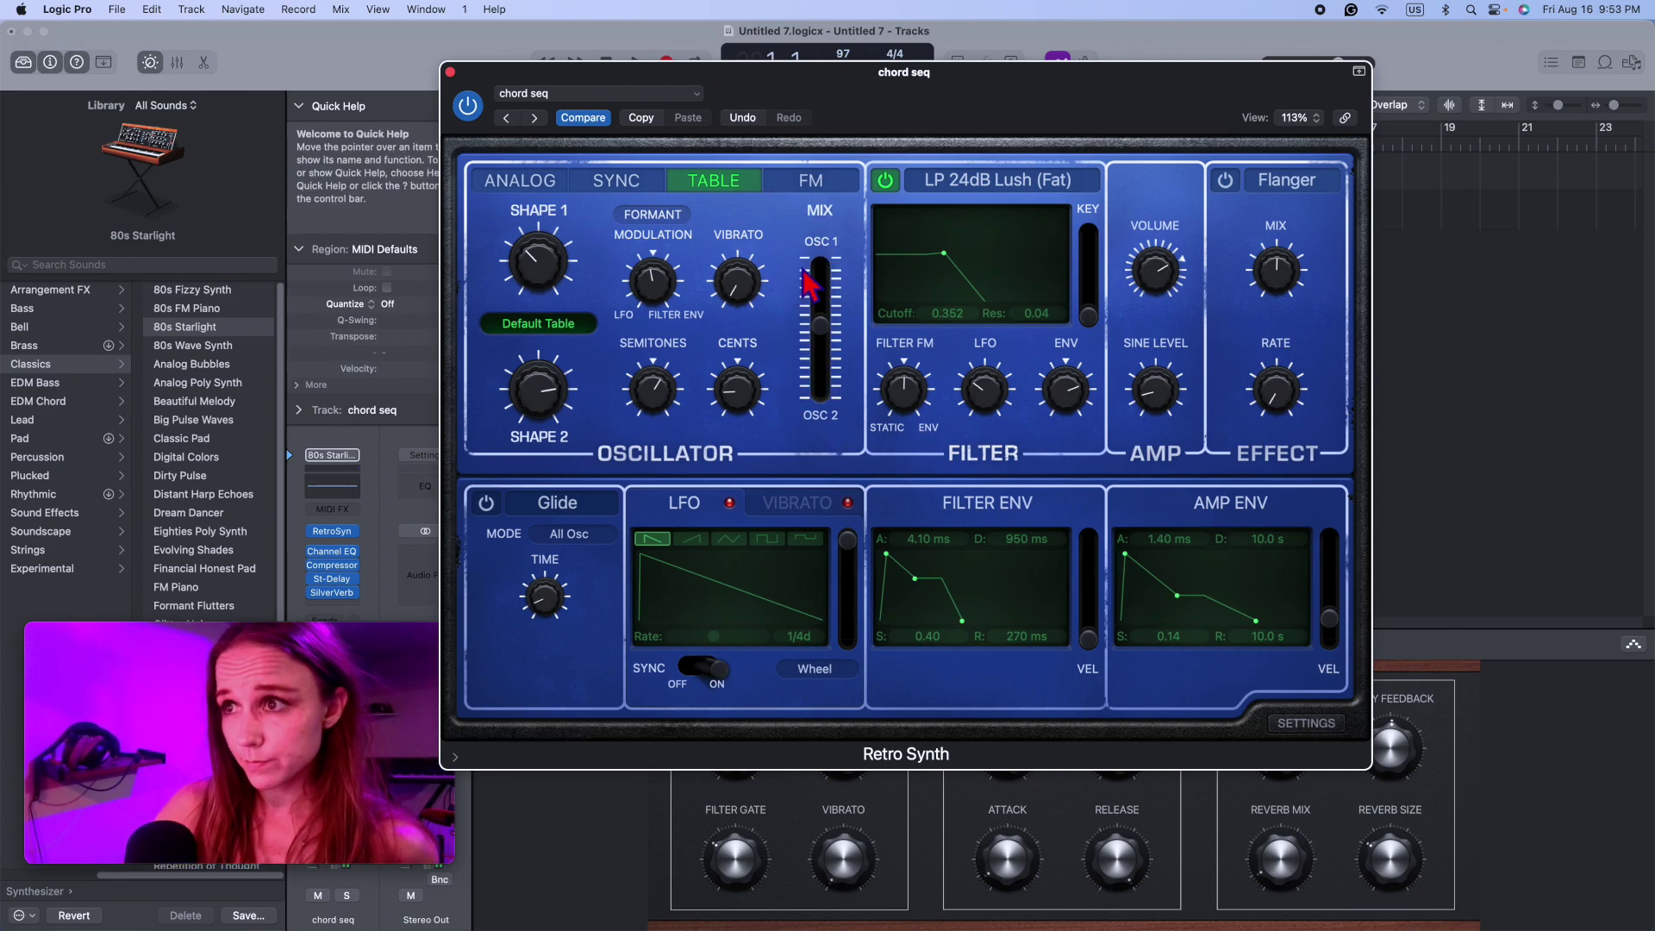
drag(821, 319, 835, 526)
drag(819, 386, 823, 329)
Step: Detune oscillator 2 by testing 0 semitones, settling on 6 semitones and lowering the fine tuning to -49 cents
mouse_move(664, 417)
mouse_down()
mouse_move(663, 403)
mouse_move(670, 431)
mouse_move(673, 402)
mouse_up()
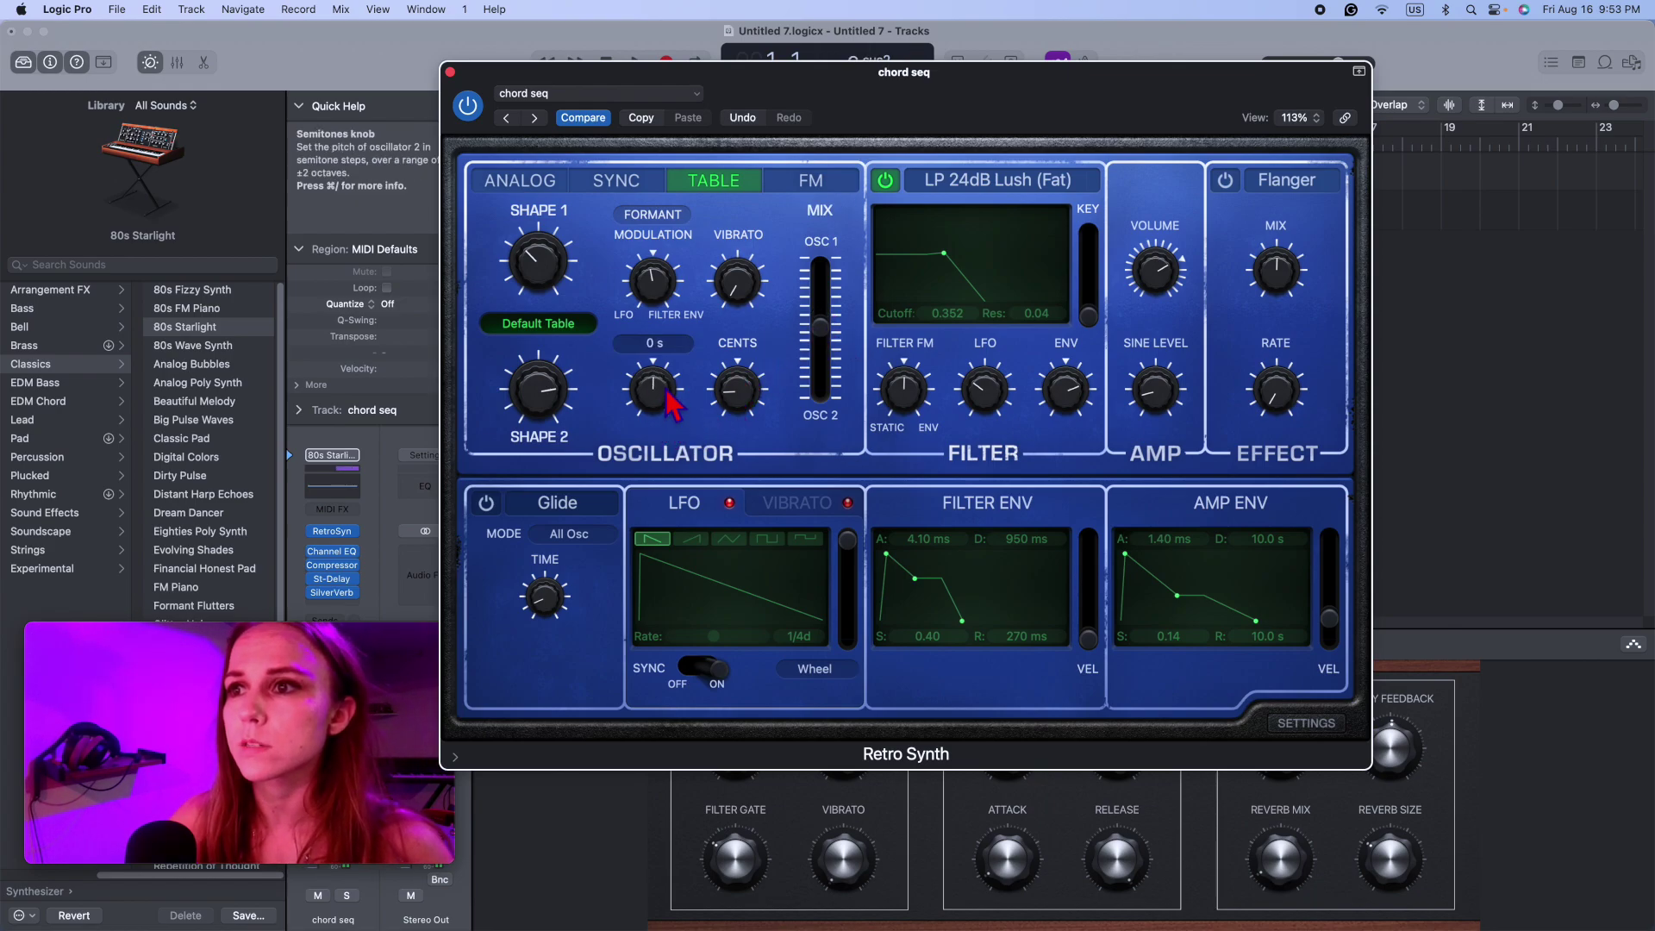
mouse_move(1031, 65)
mouse_down()
mouse_move(1039, 117)
mouse_move(1040, 56)
mouse_up()
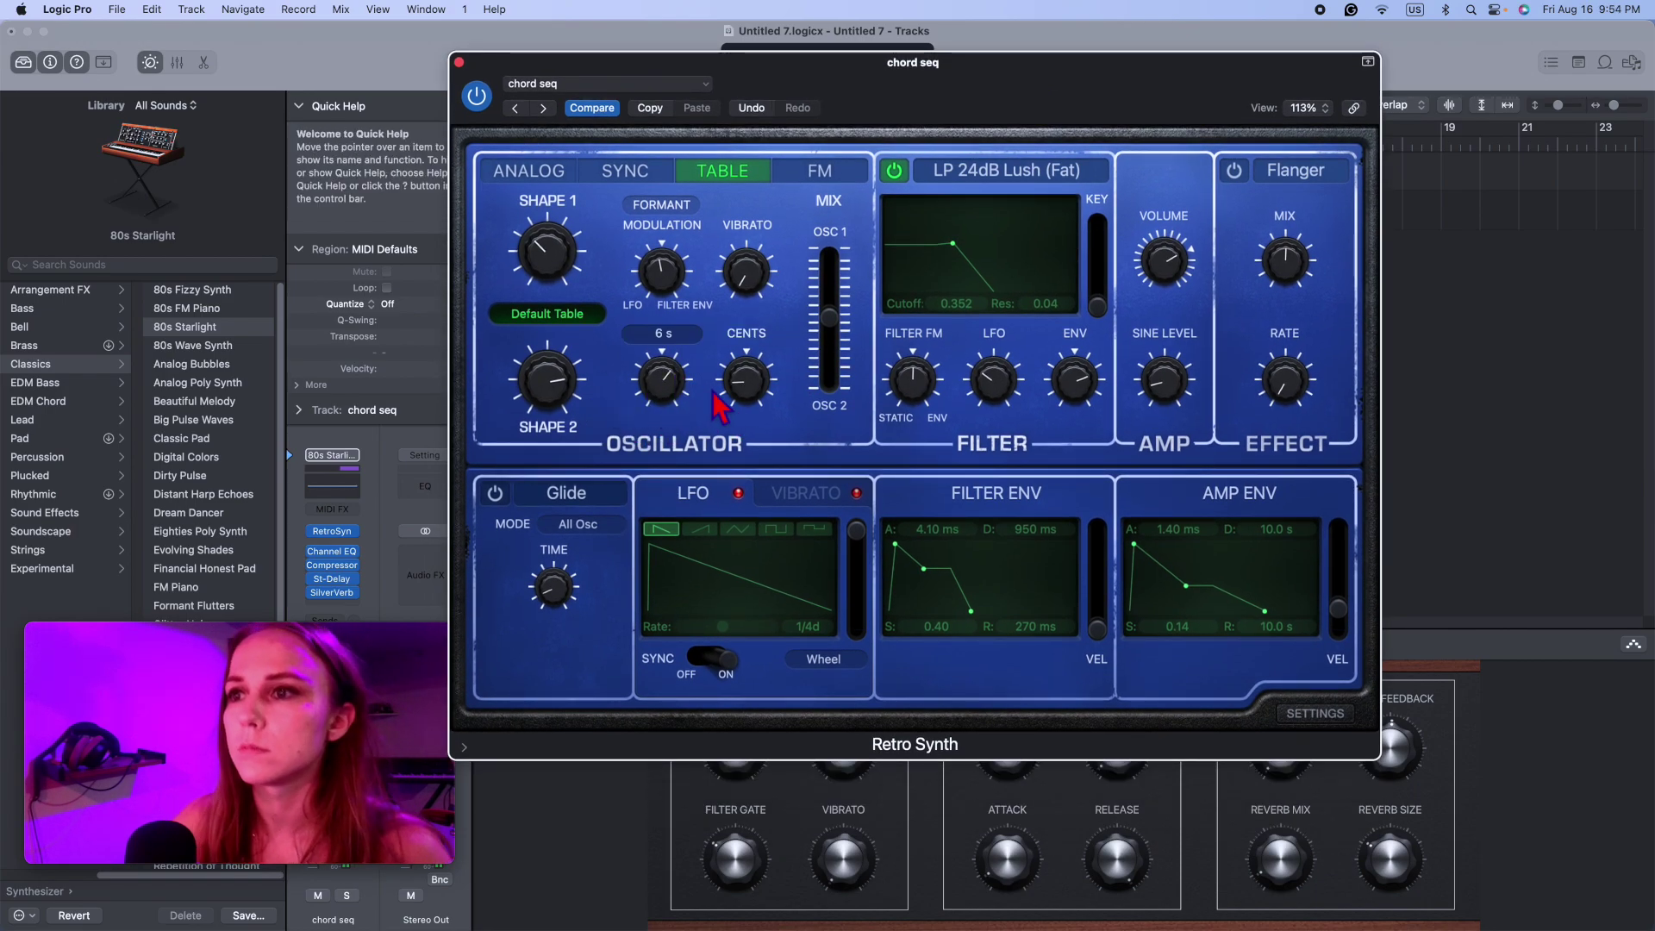
drag(742, 373, 679, 396)
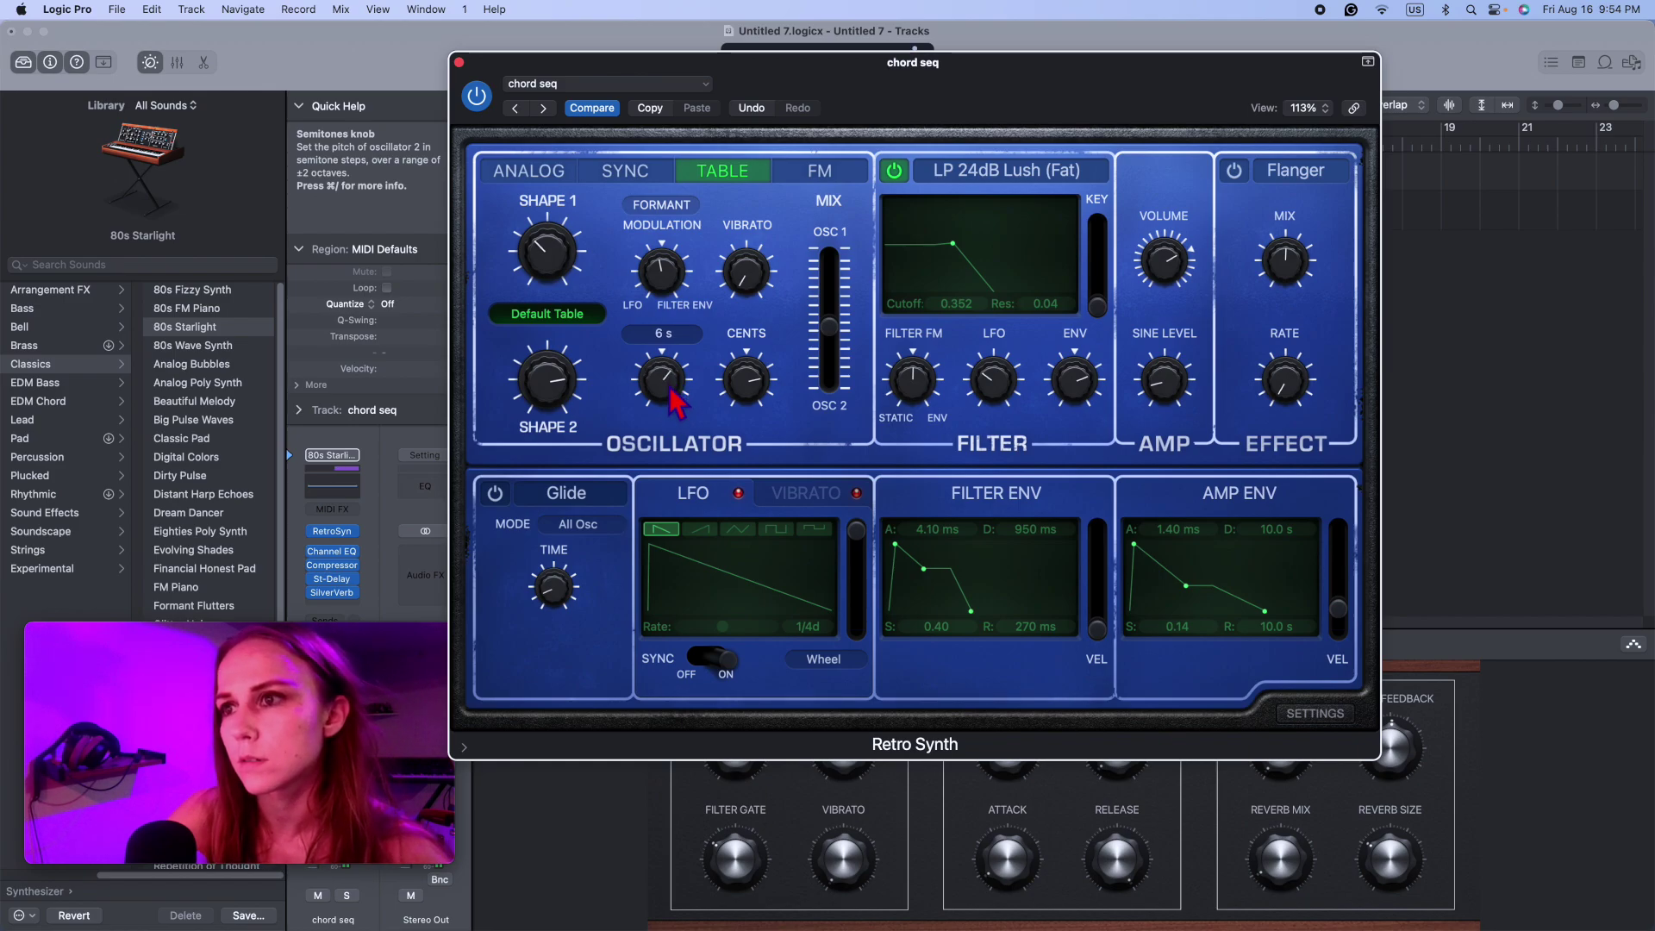
drag(747, 397, 763, 457)
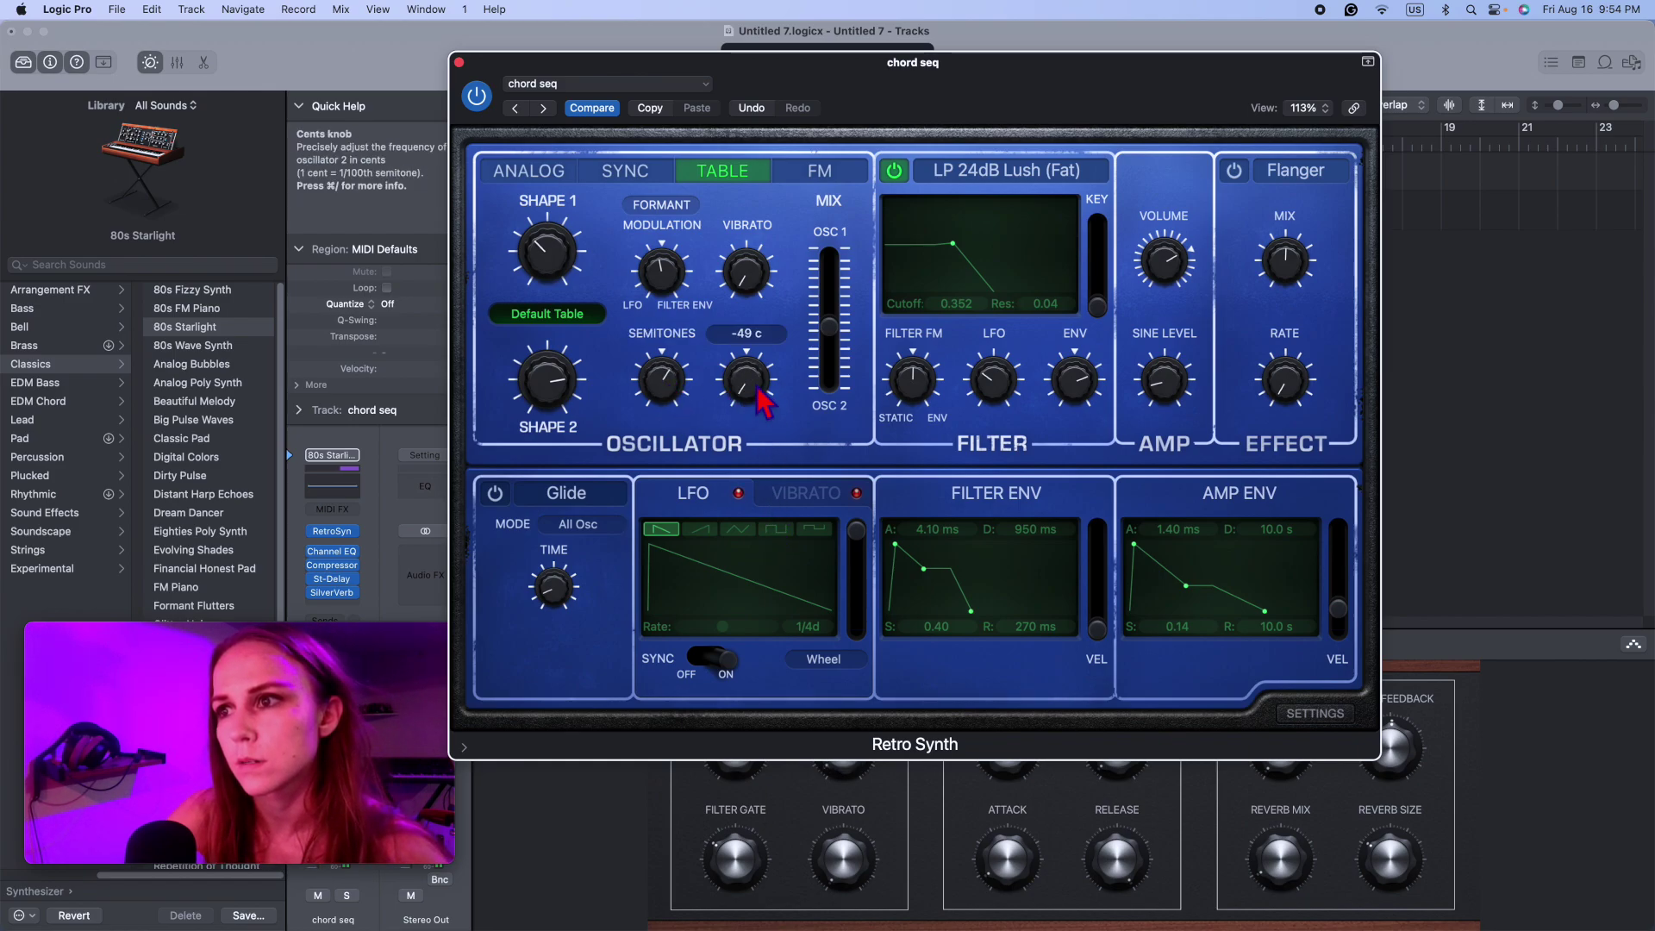
Step: Move the oscillator mix fully to oscillator 1, lower Shape 1, and set Shape 2 to 0.546
drag(833, 363, 834, 346)
drag(548, 397, 567, 350)
drag(552, 252, 563, 440)
drag(830, 312, 827, 216)
drag(560, 263, 571, 332)
drag(558, 388, 579, 271)
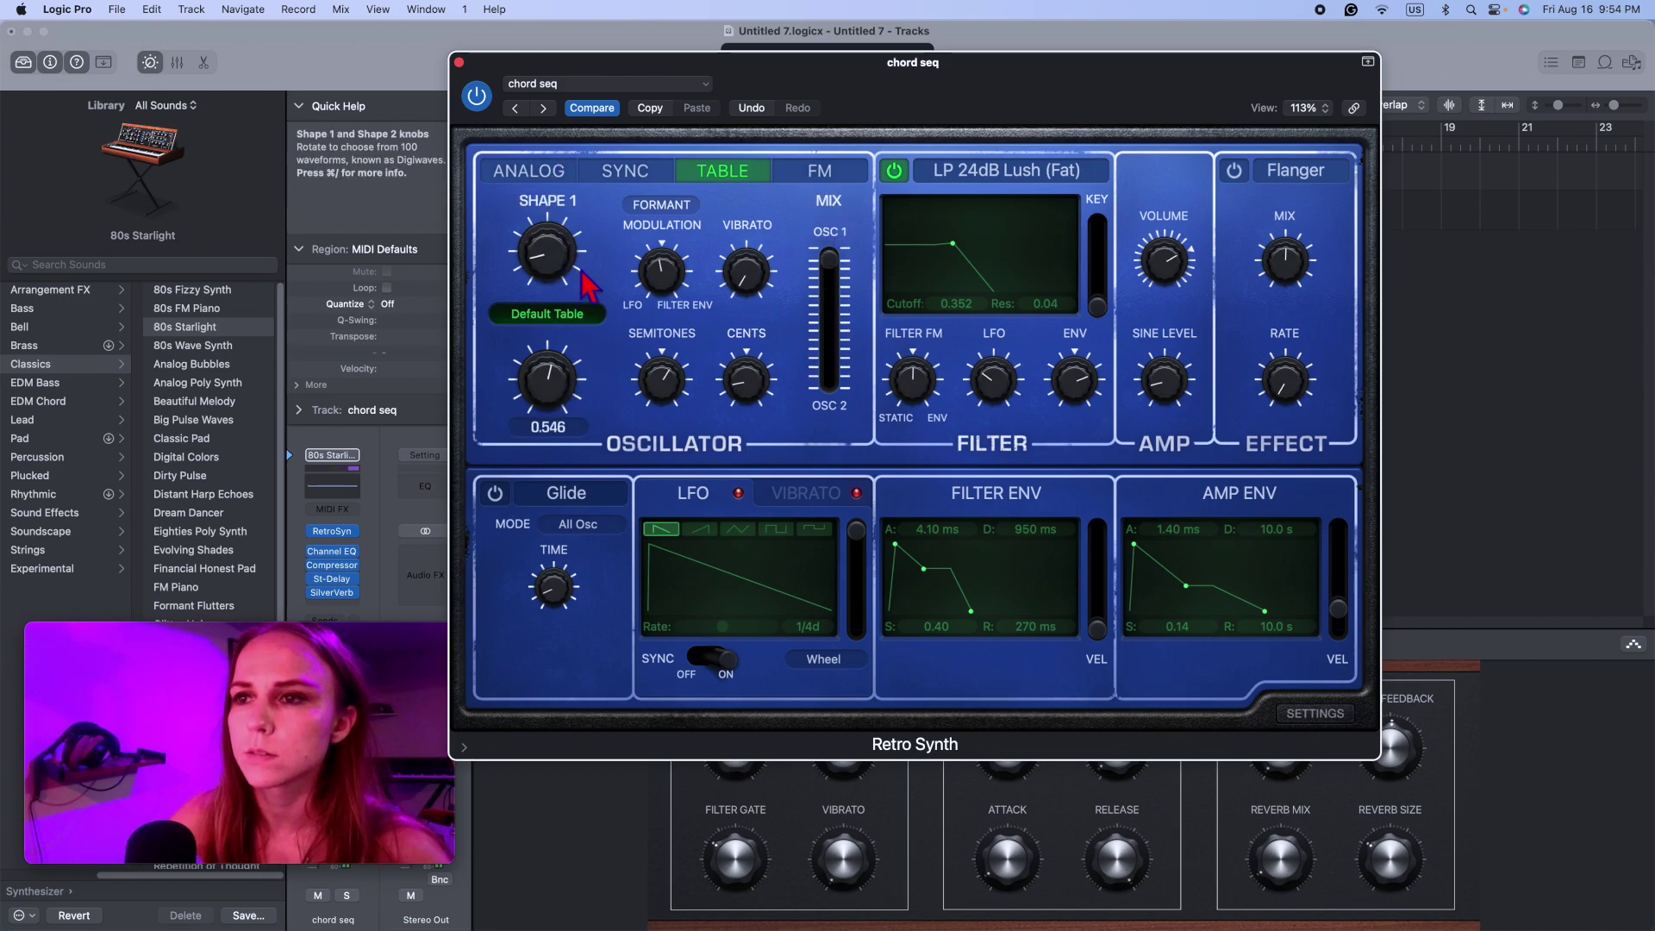
Step: Move the oscillator mix fully to oscillator 2 and lower Shape 2
drag(825, 351, 829, 536)
drag(551, 388, 552, 489)
drag(542, 358, 571, 459)
Step: Test formant modulation in both directions, including -0.182, return it to about zero, and bring the oscillator mix back near the middle
drag(668, 287, 683, 252)
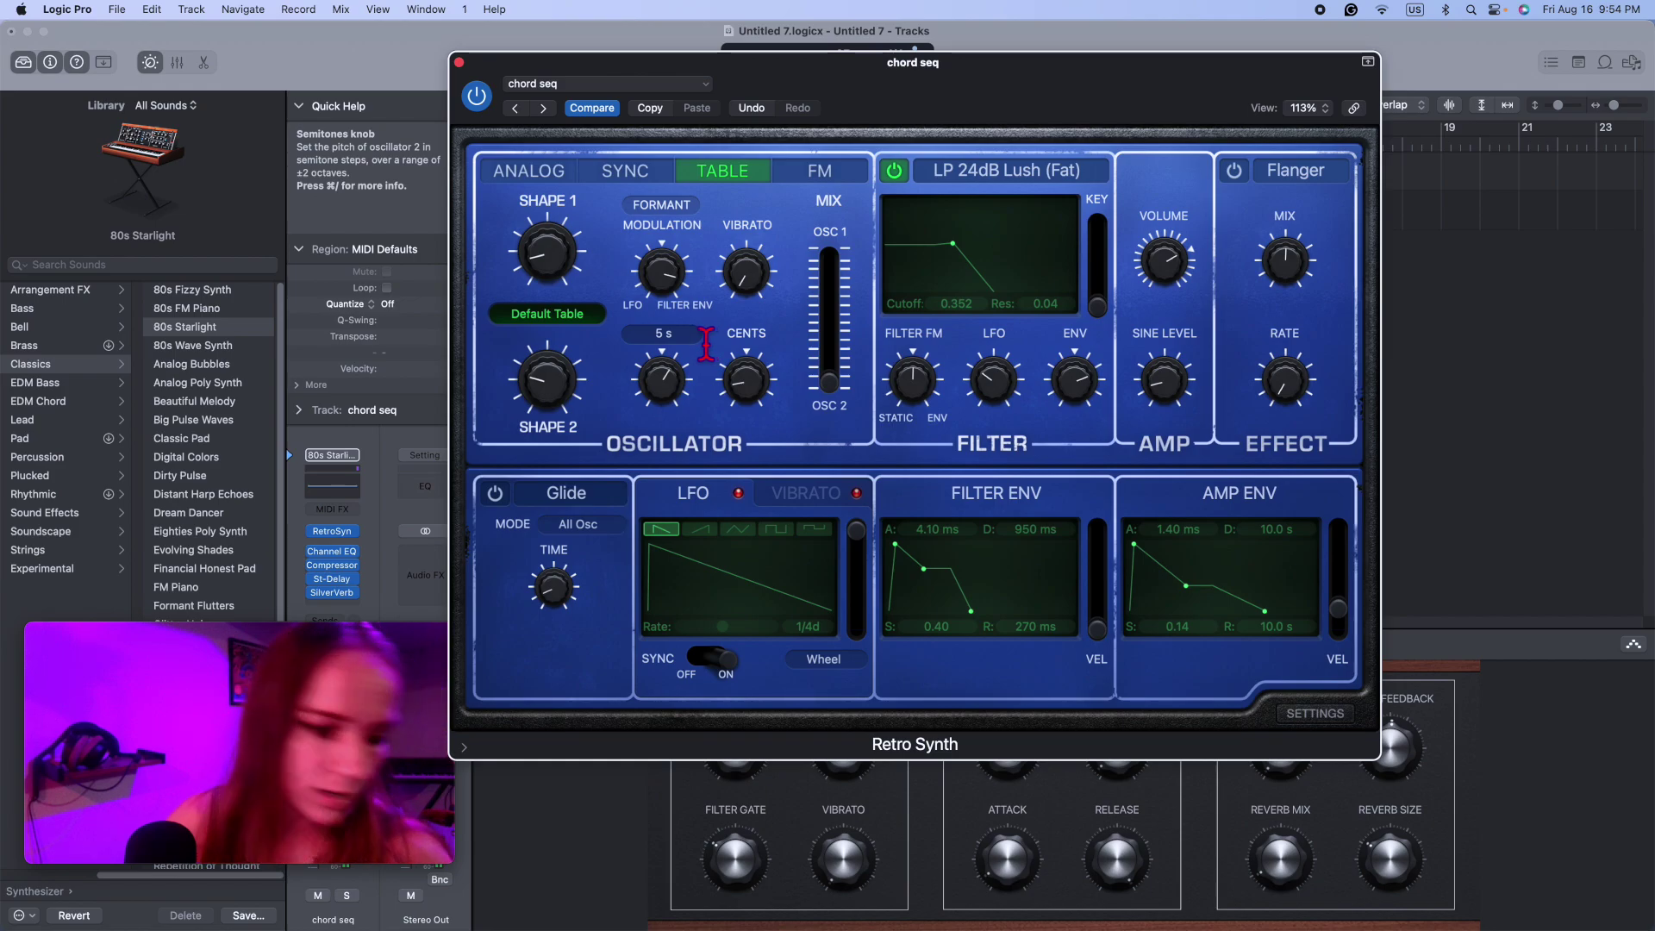
drag(657, 291, 669, 258)
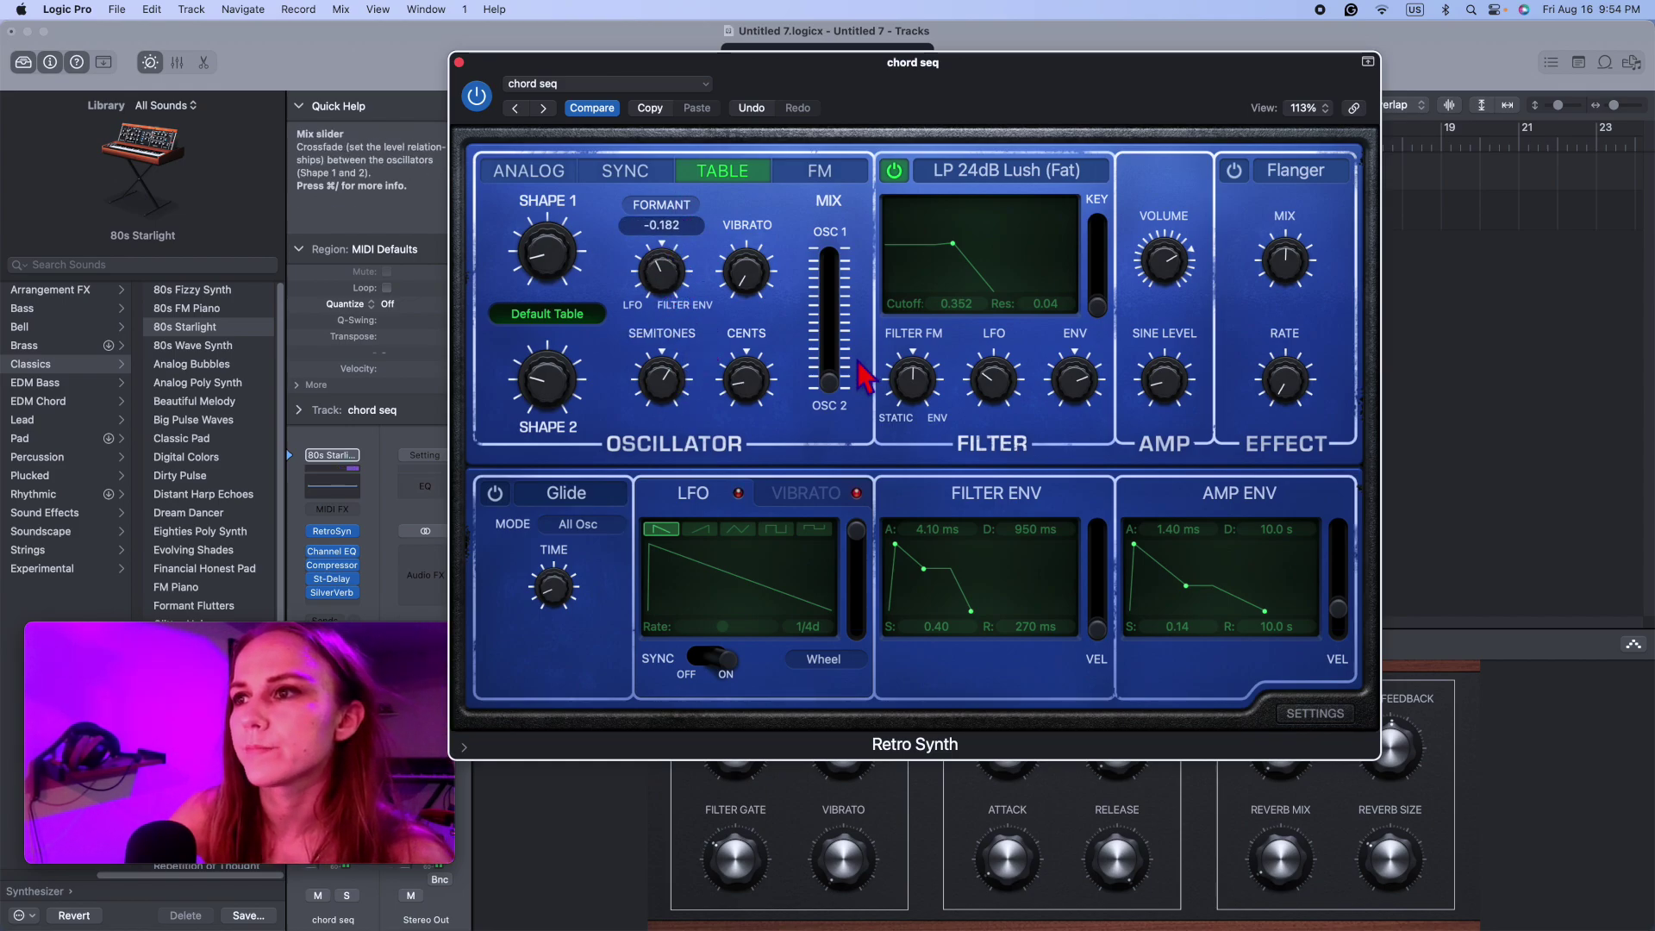
drag(829, 380, 834, 289)
mouse_move(661, 276)
mouse_down()
mouse_move(682, 205)
mouse_move(687, 266)
mouse_up()
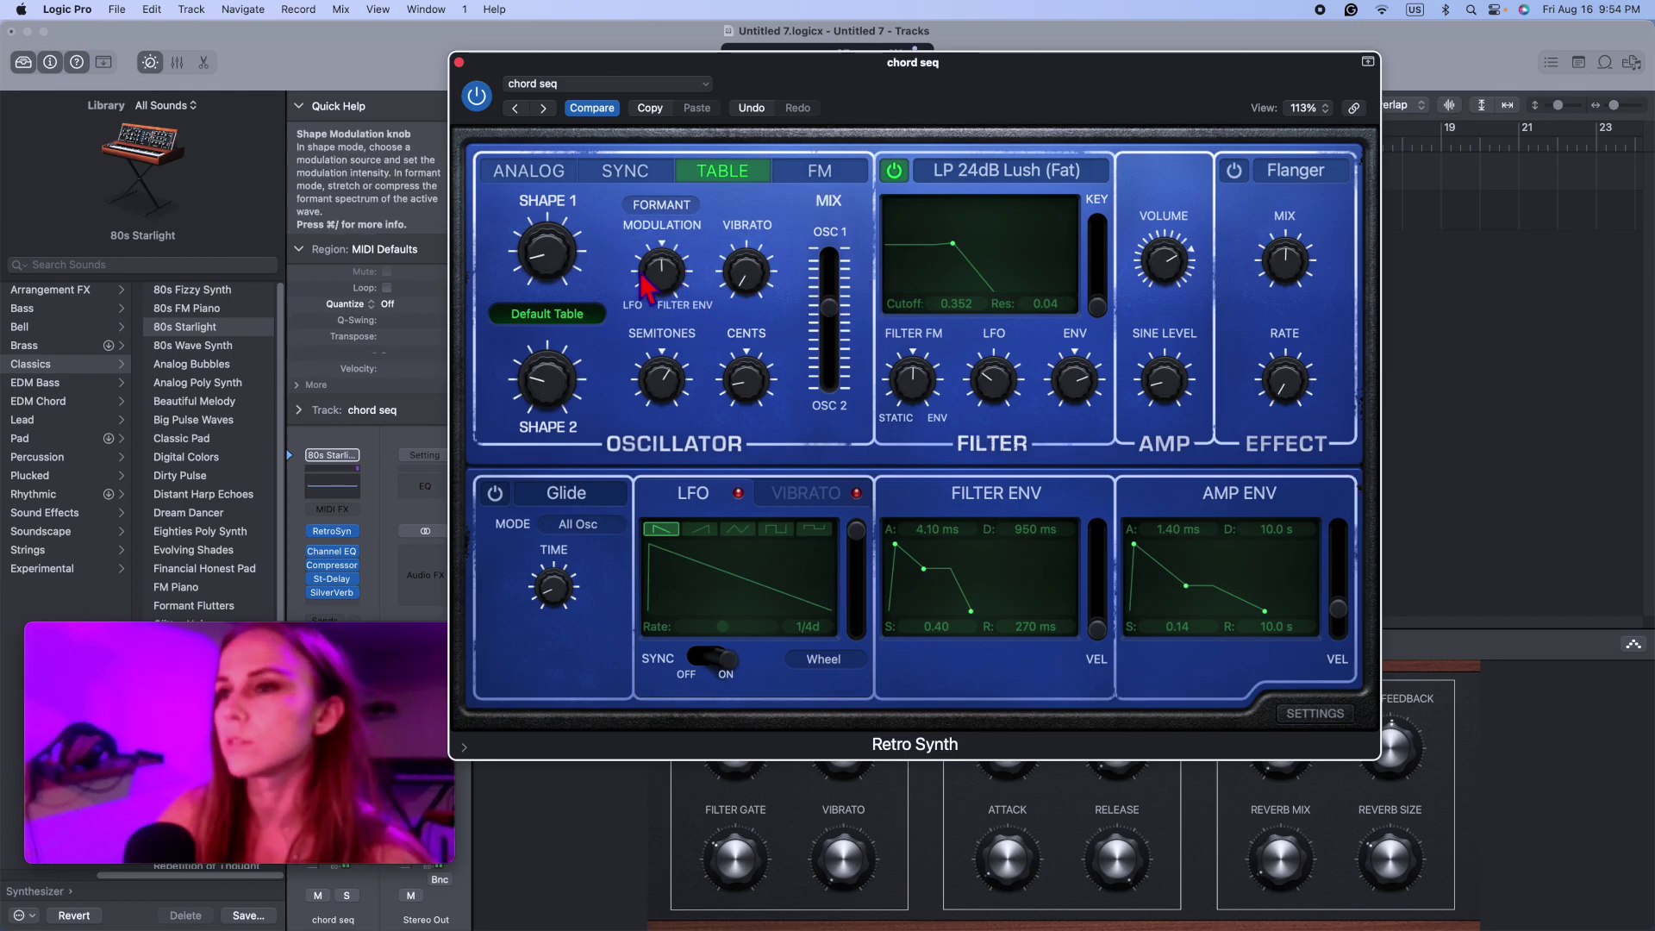
Step: Set oscillator 2's fine tuning to -34 cents and test the oscillator vibrato amount
mouse_move(755, 274)
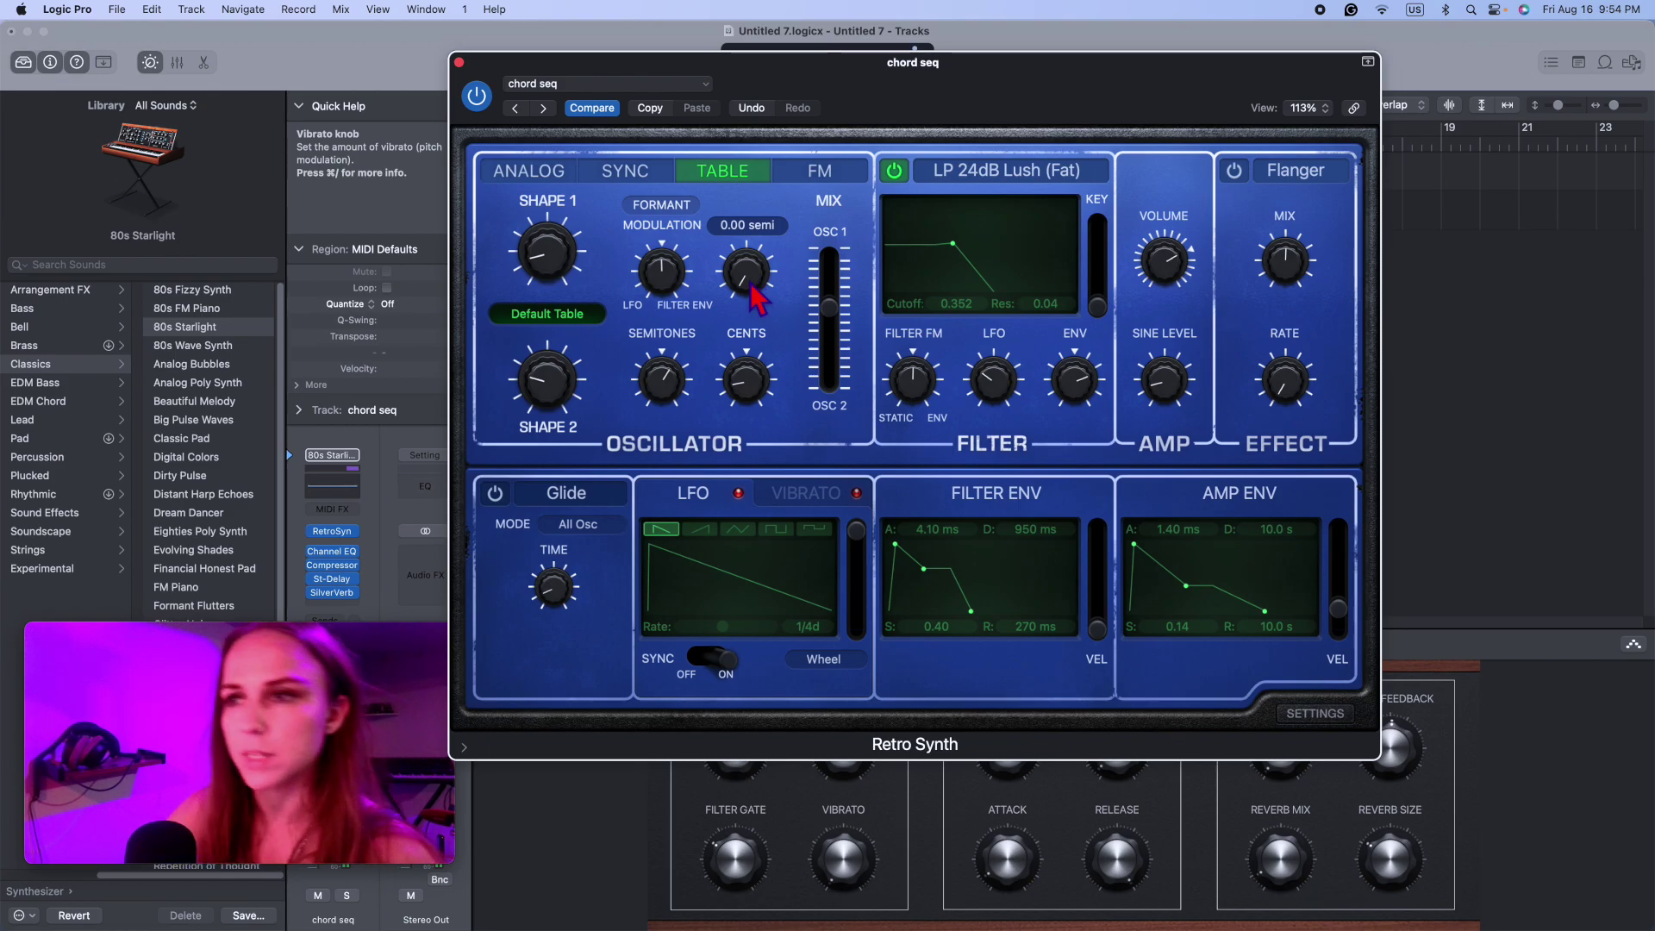
mouse_move(762, 349)
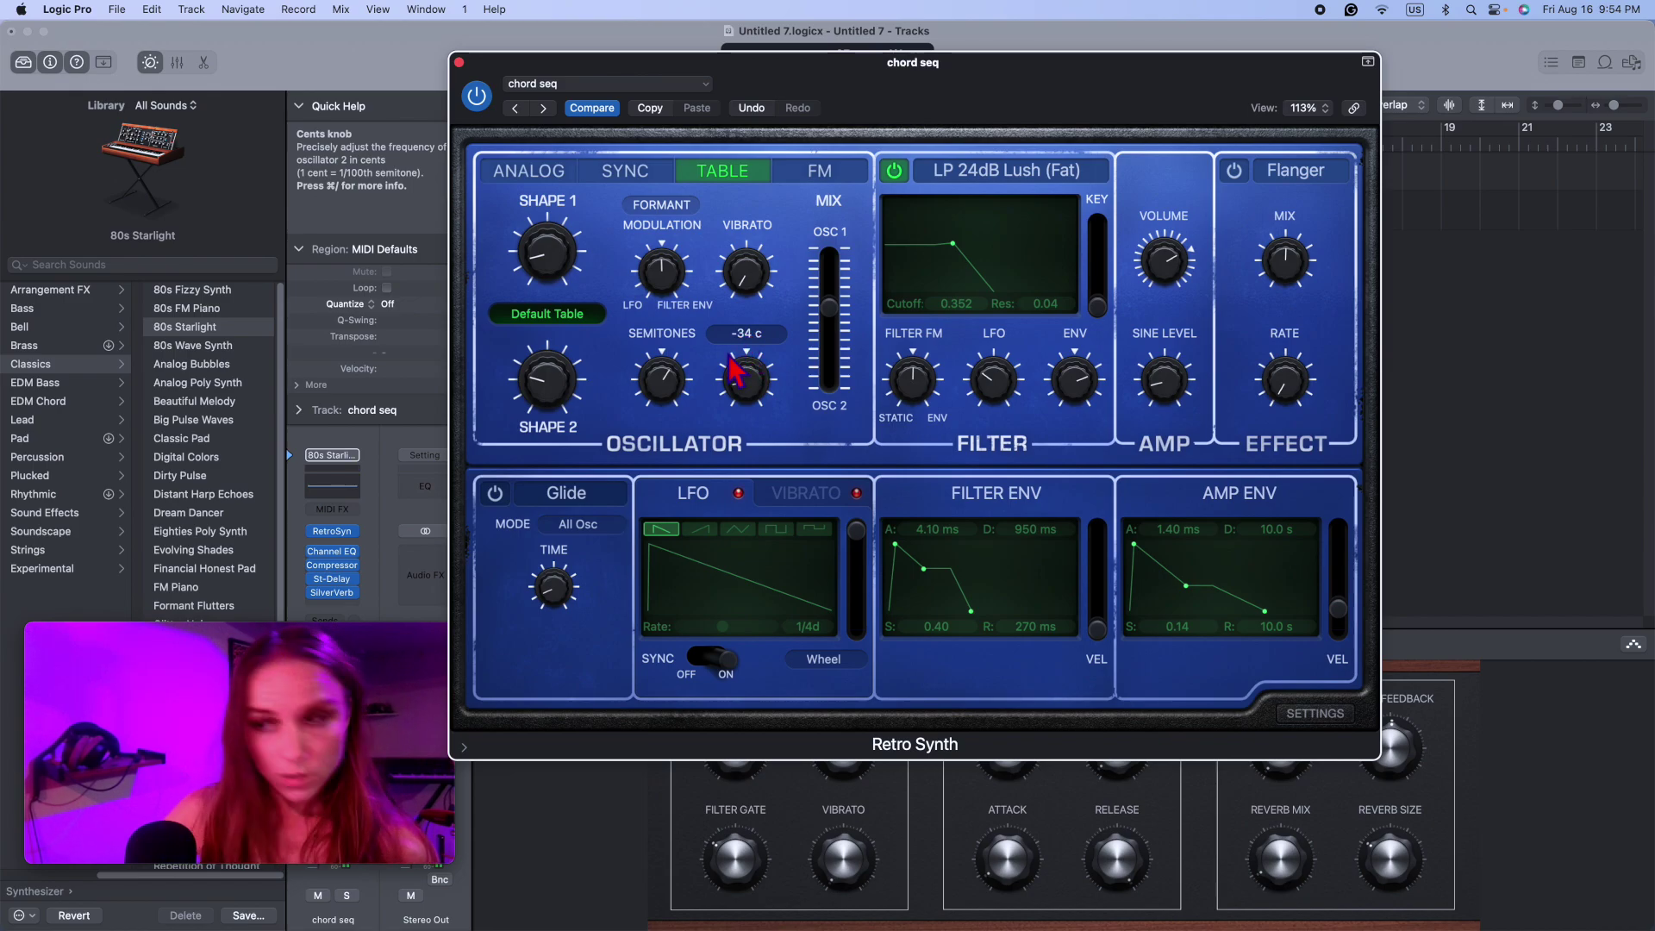
drag(760, 282, 758, 234)
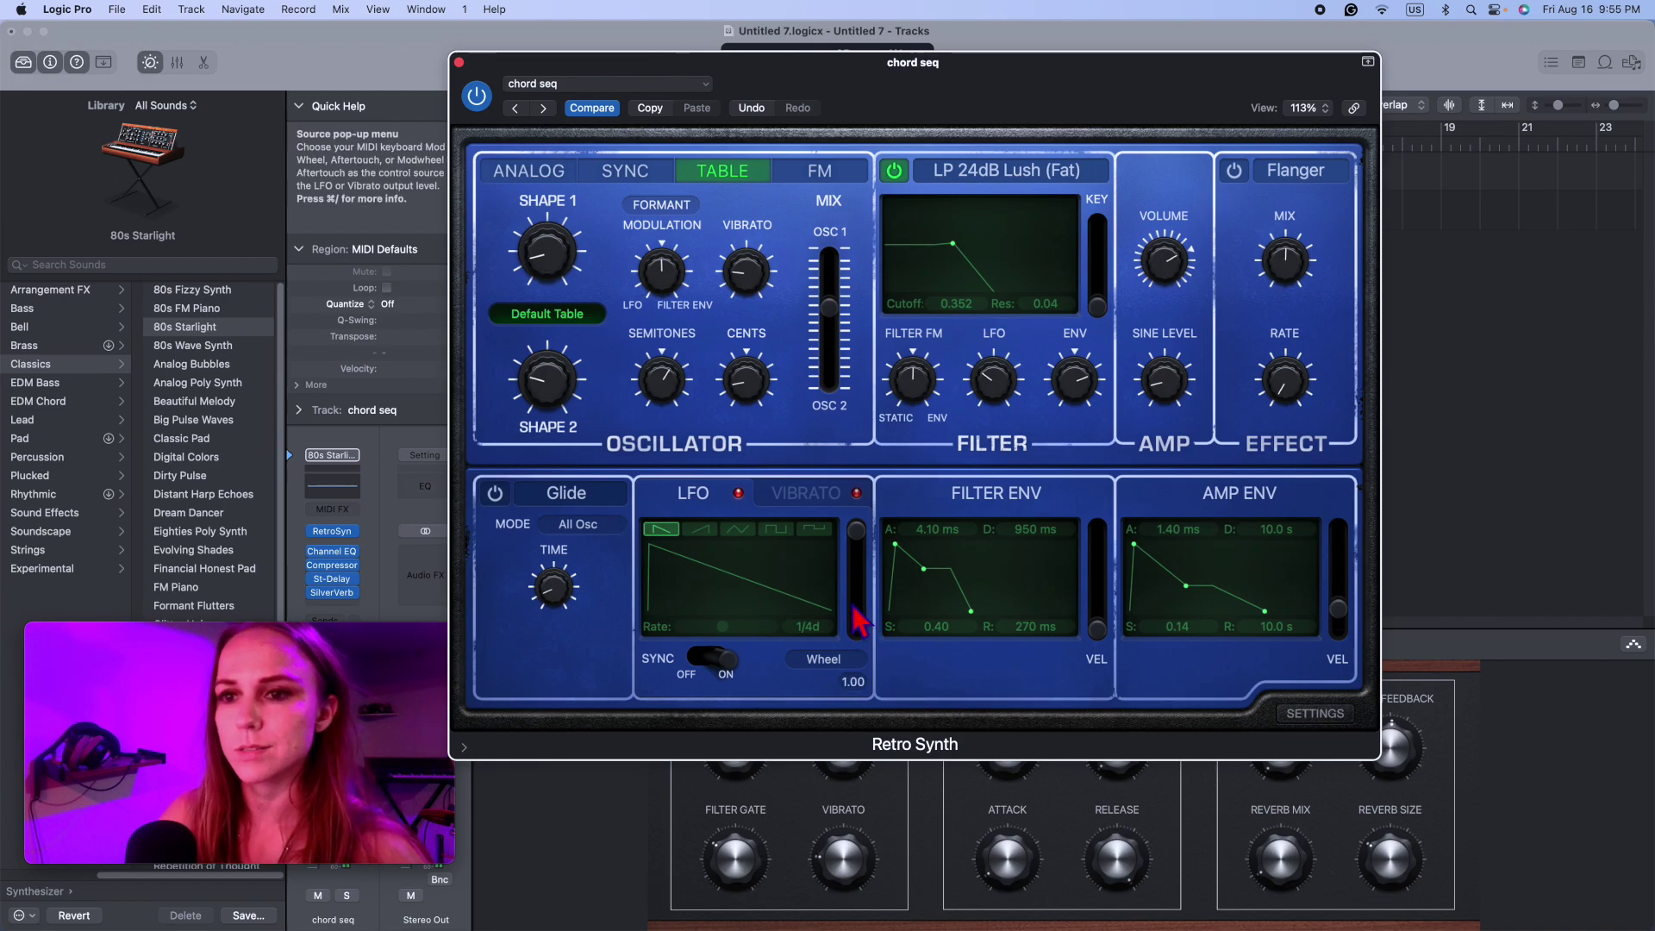
mouse_move(760, 294)
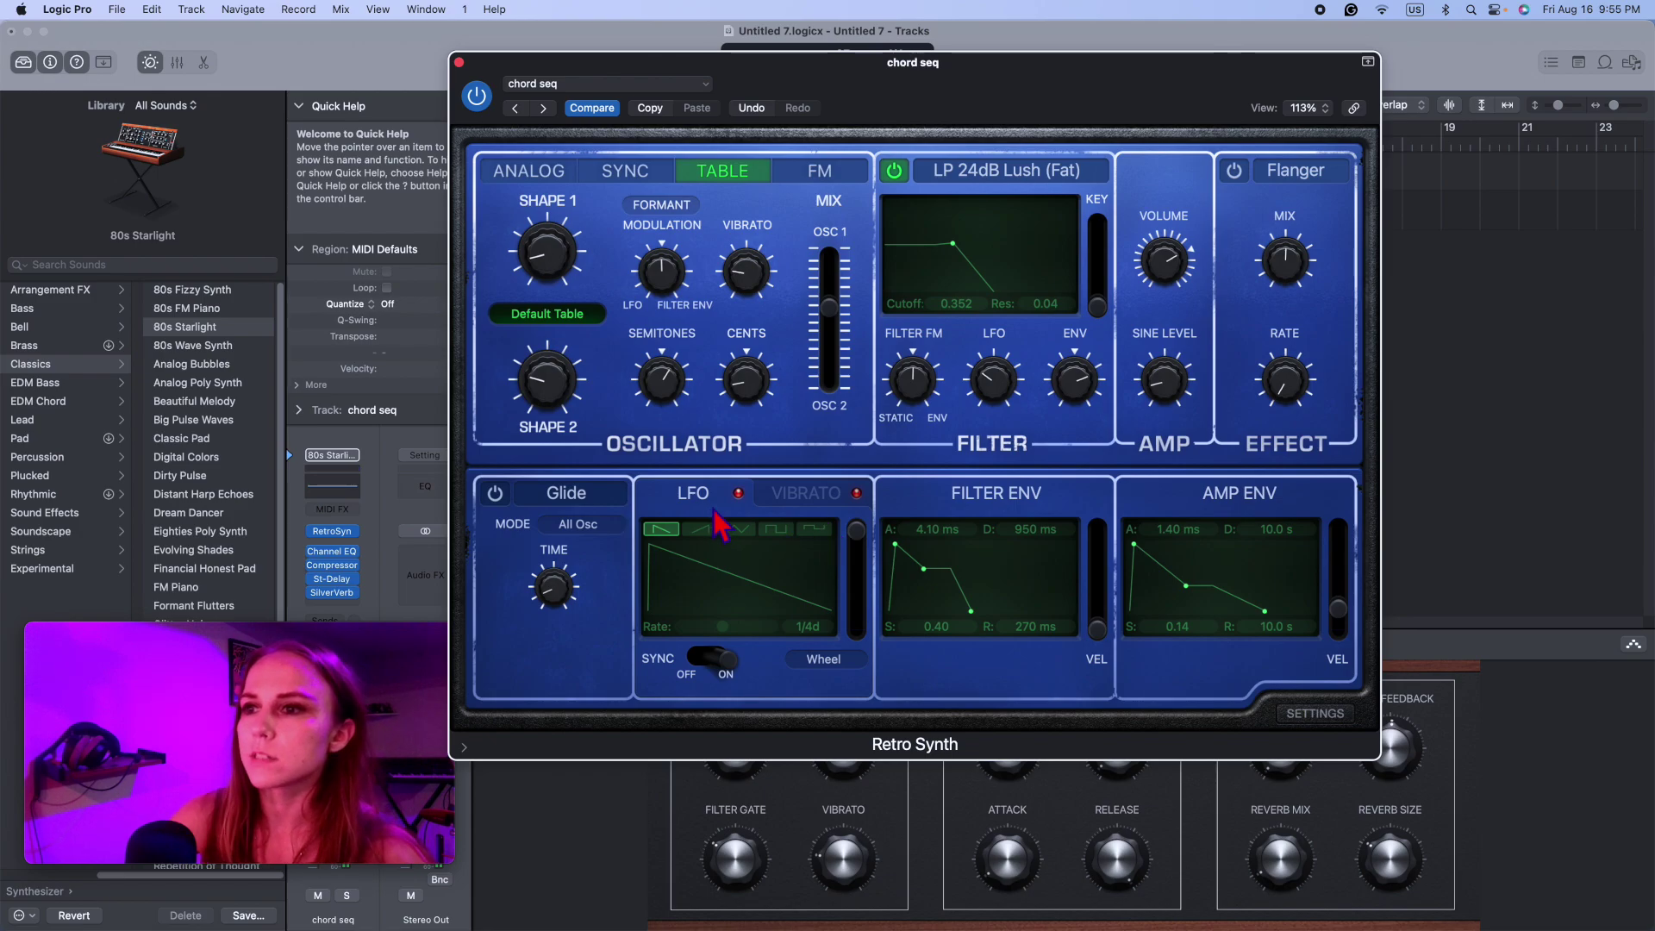
Step: Set the vibrato rate to 1/16 and amount to 0.75 semitones, and the filter envelope to 4500 ms decay and 0.49 sustain
click(807, 496)
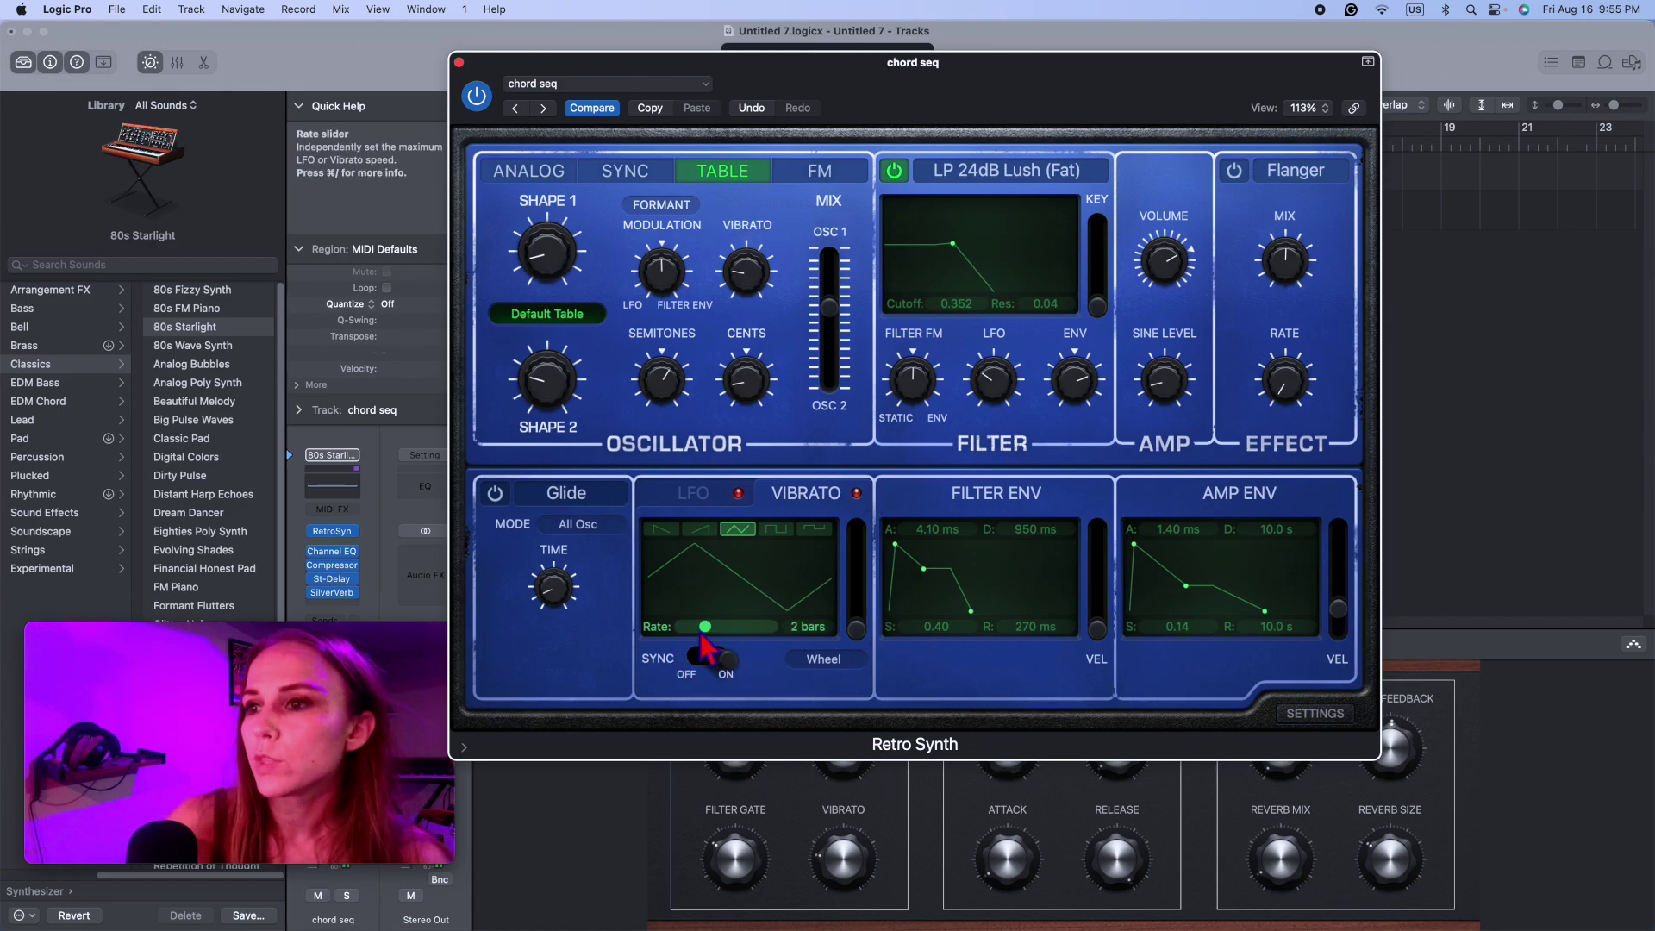
click(729, 650)
mouse_move(780, 244)
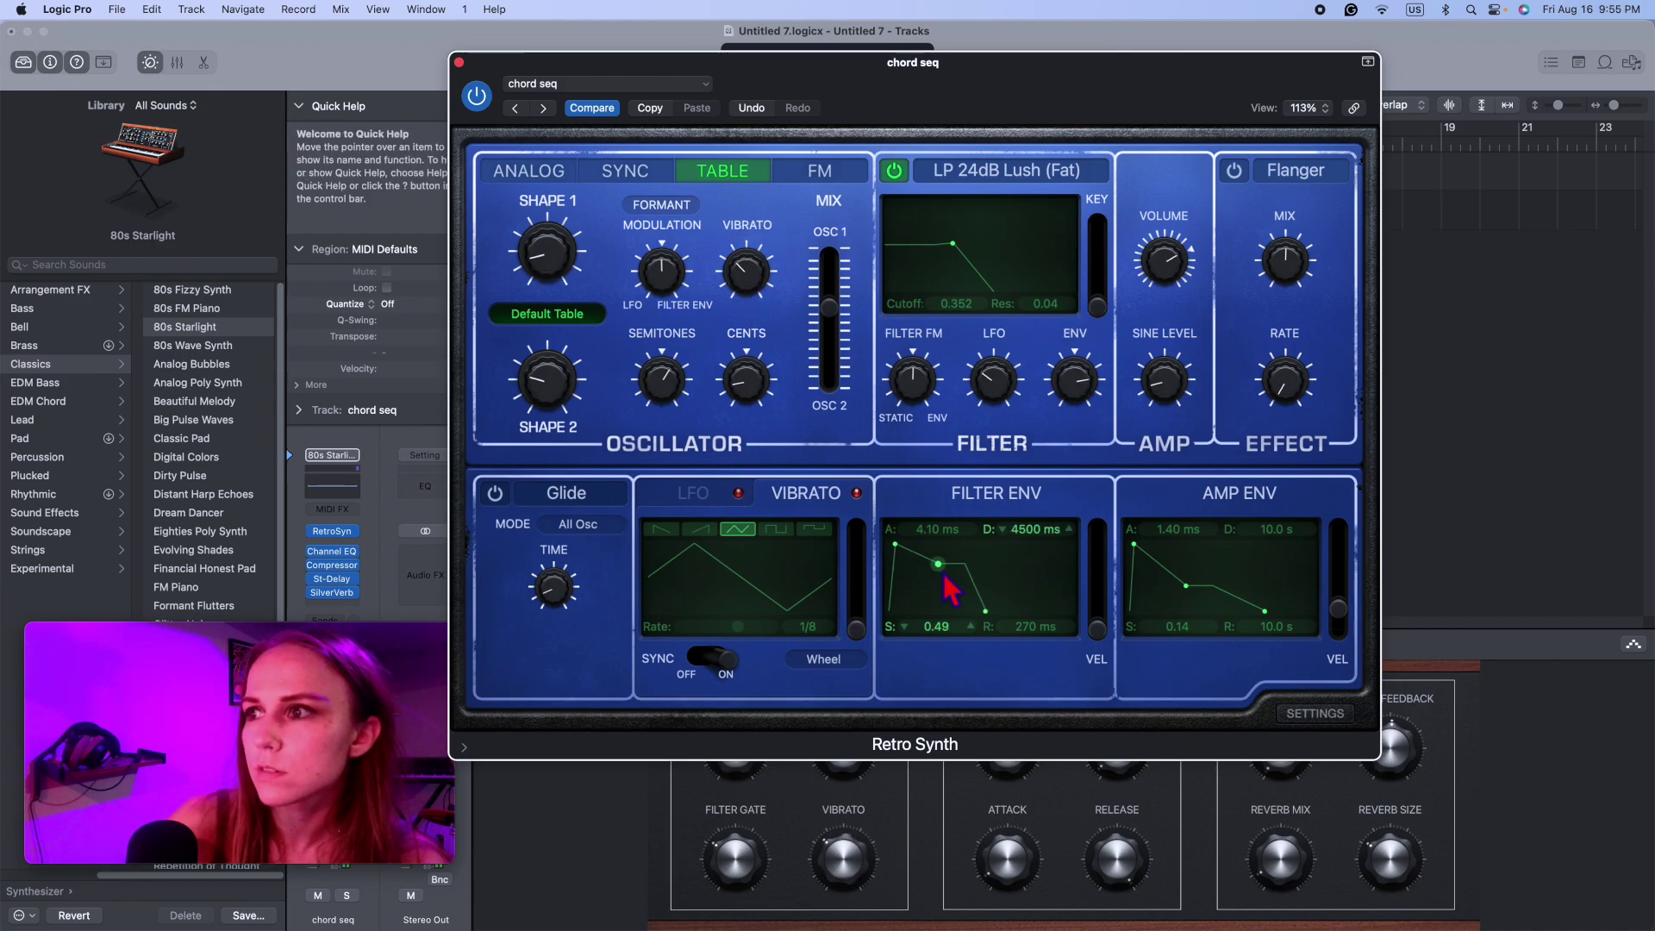
mouse_move(1074, 379)
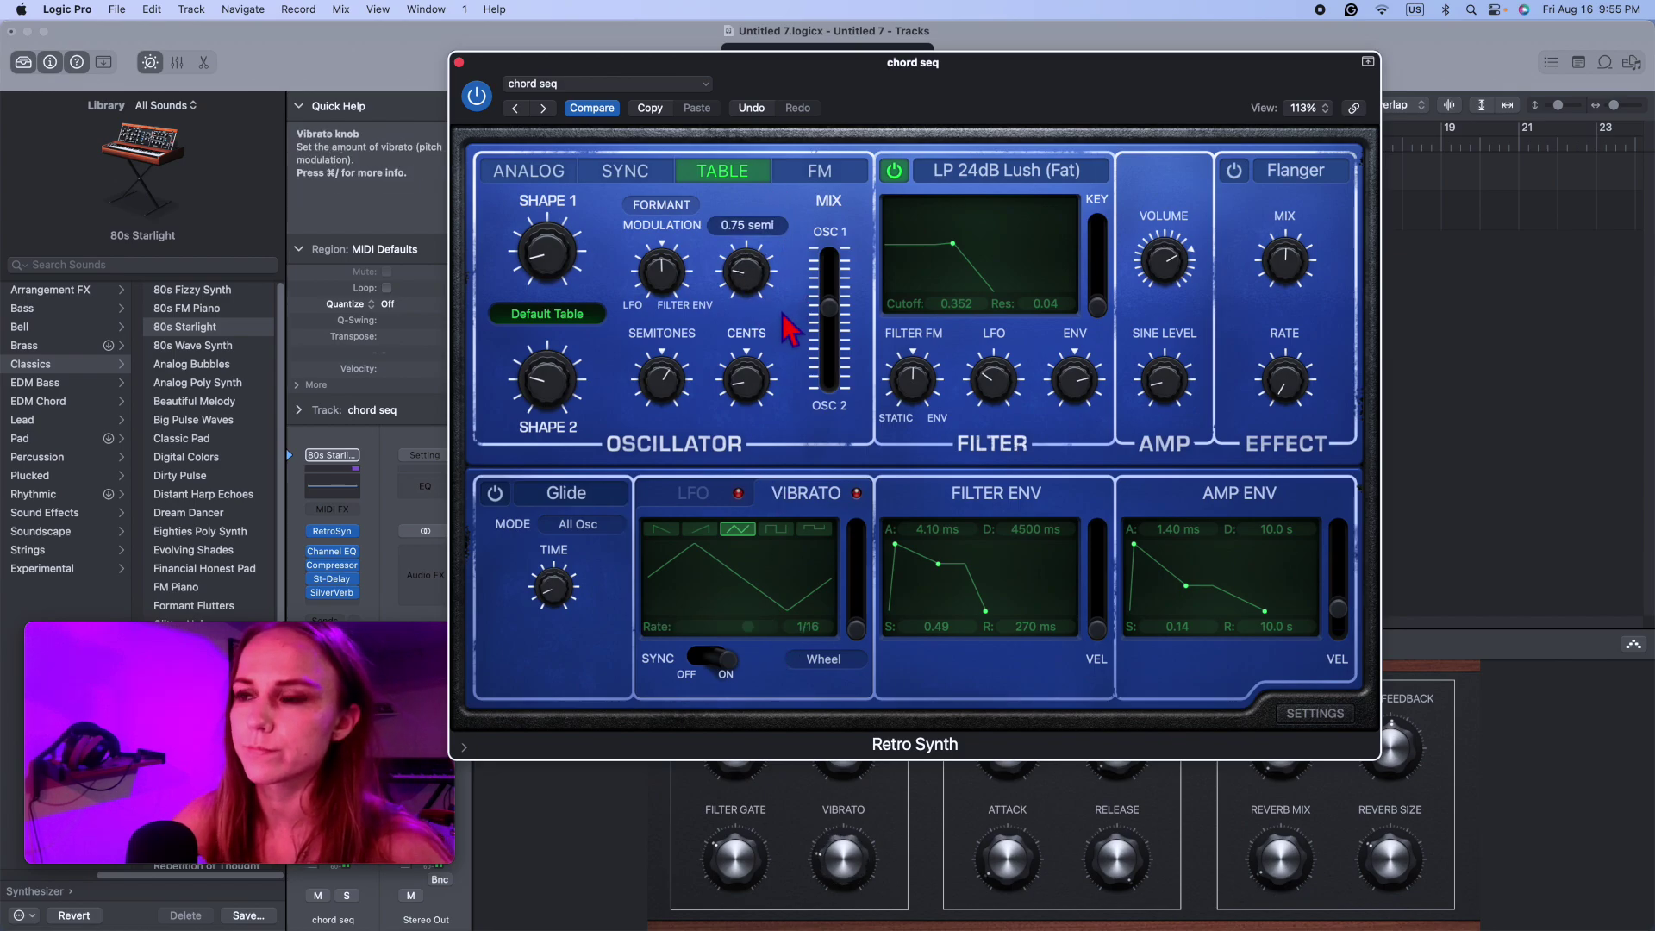
Step: Compare the falling sawtooth, rising sawtooth and triangle vibrato waveforms, then choose the square wave with a 1/8d rate
click(661, 529)
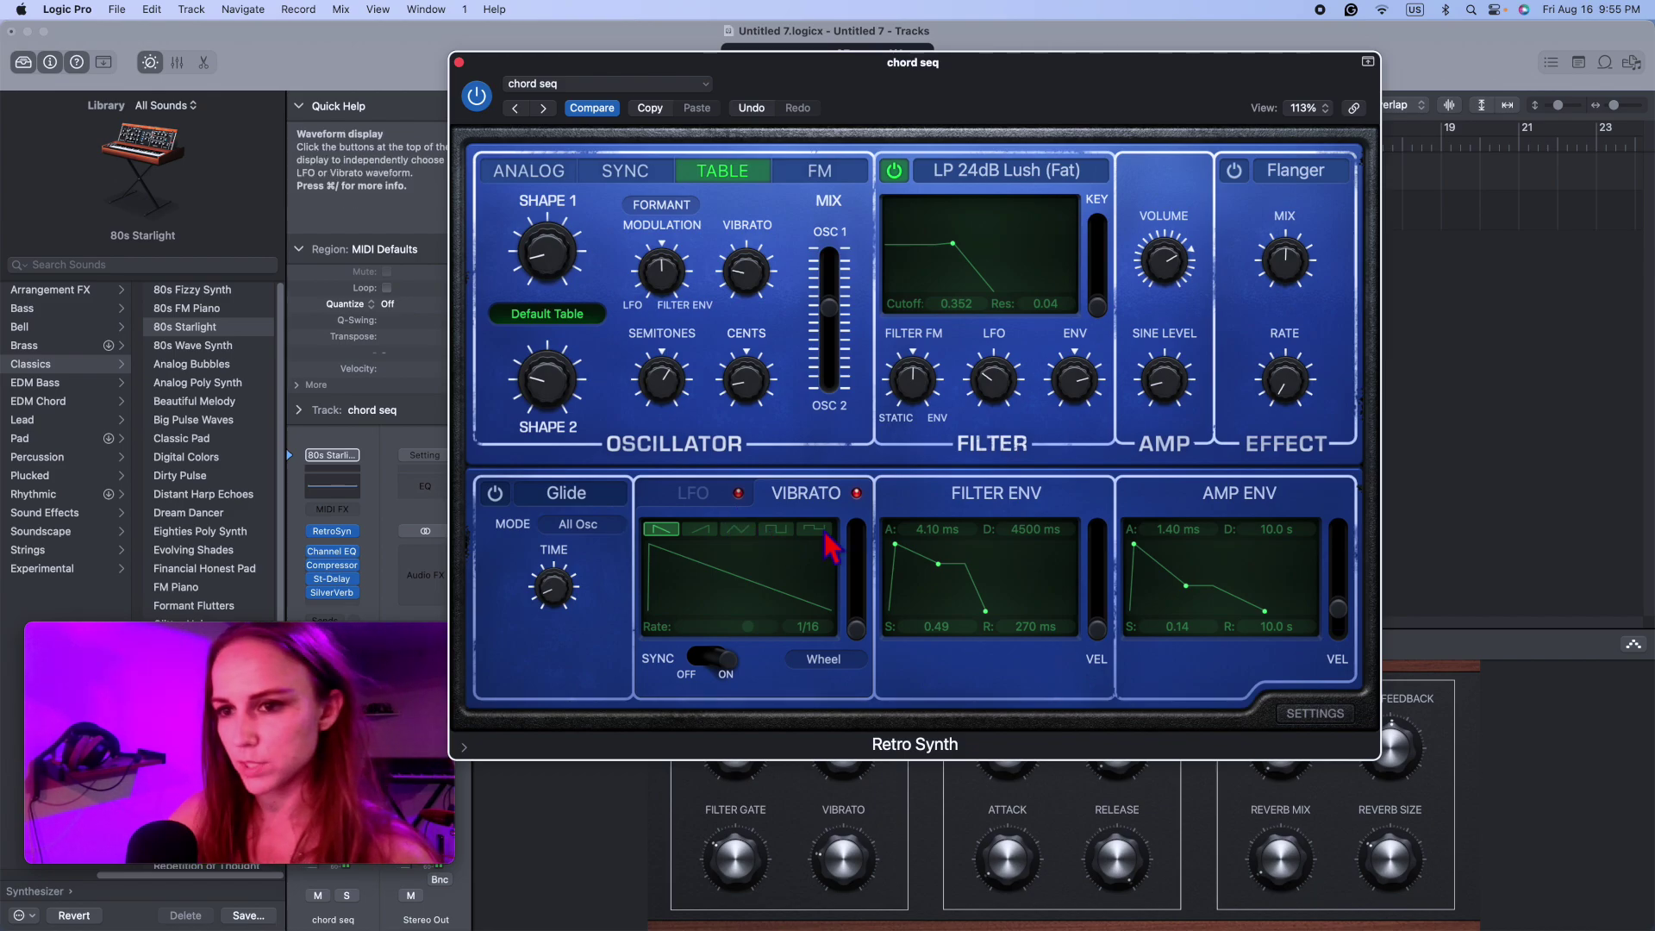
drag(765, 626, 762, 628)
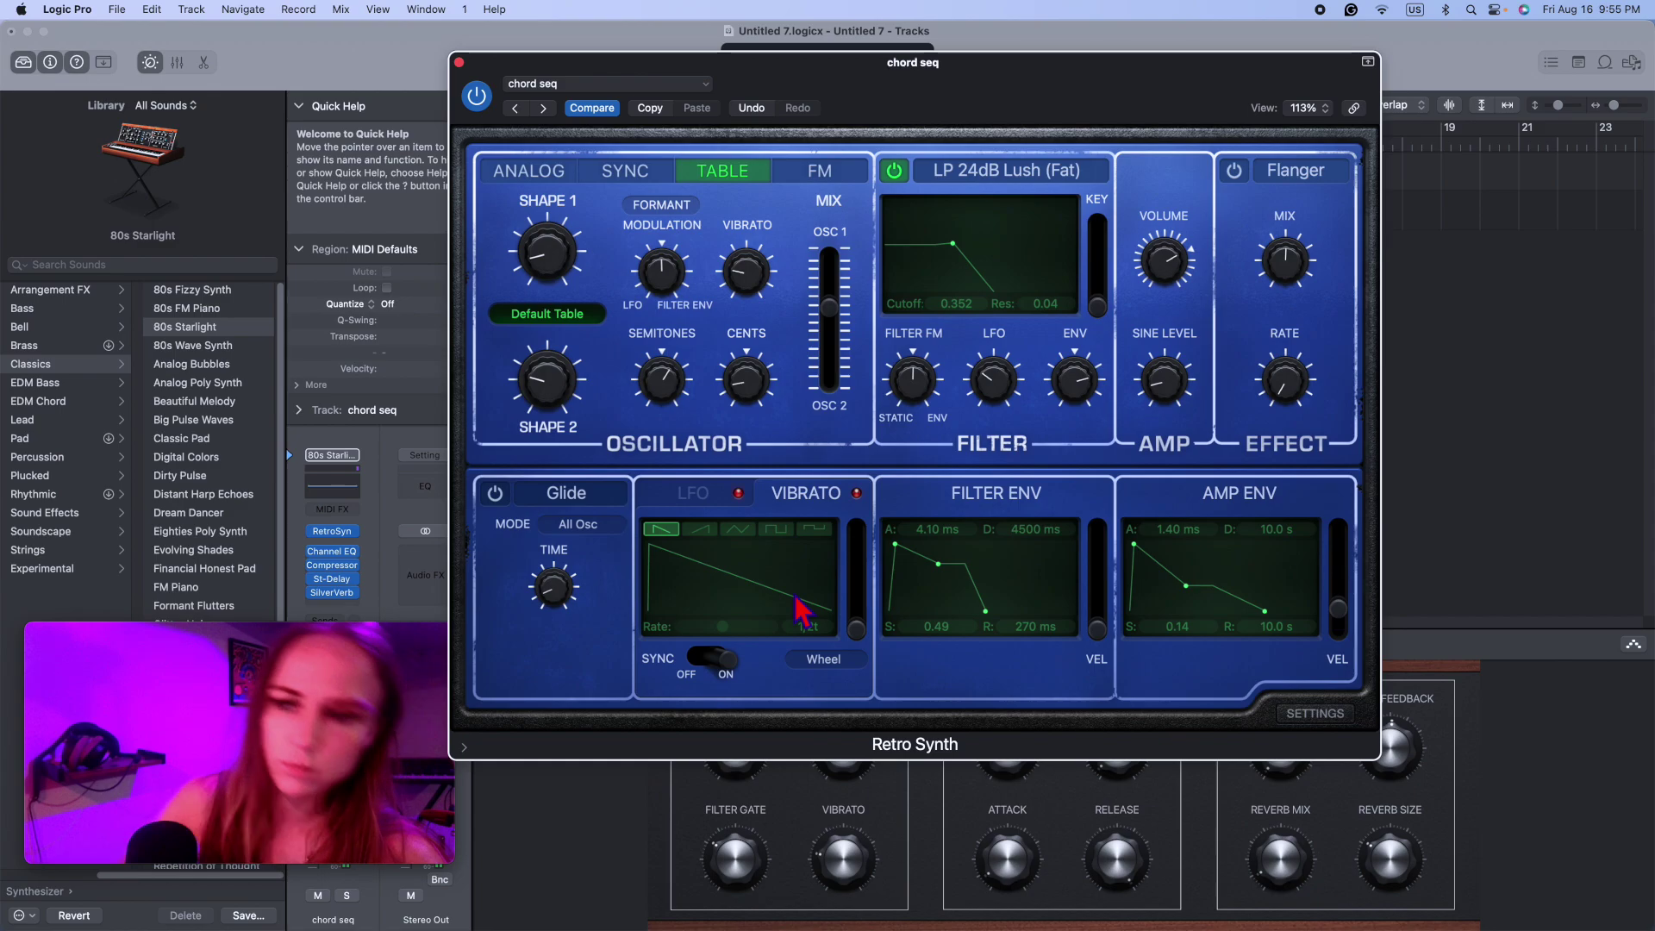
click(710, 531)
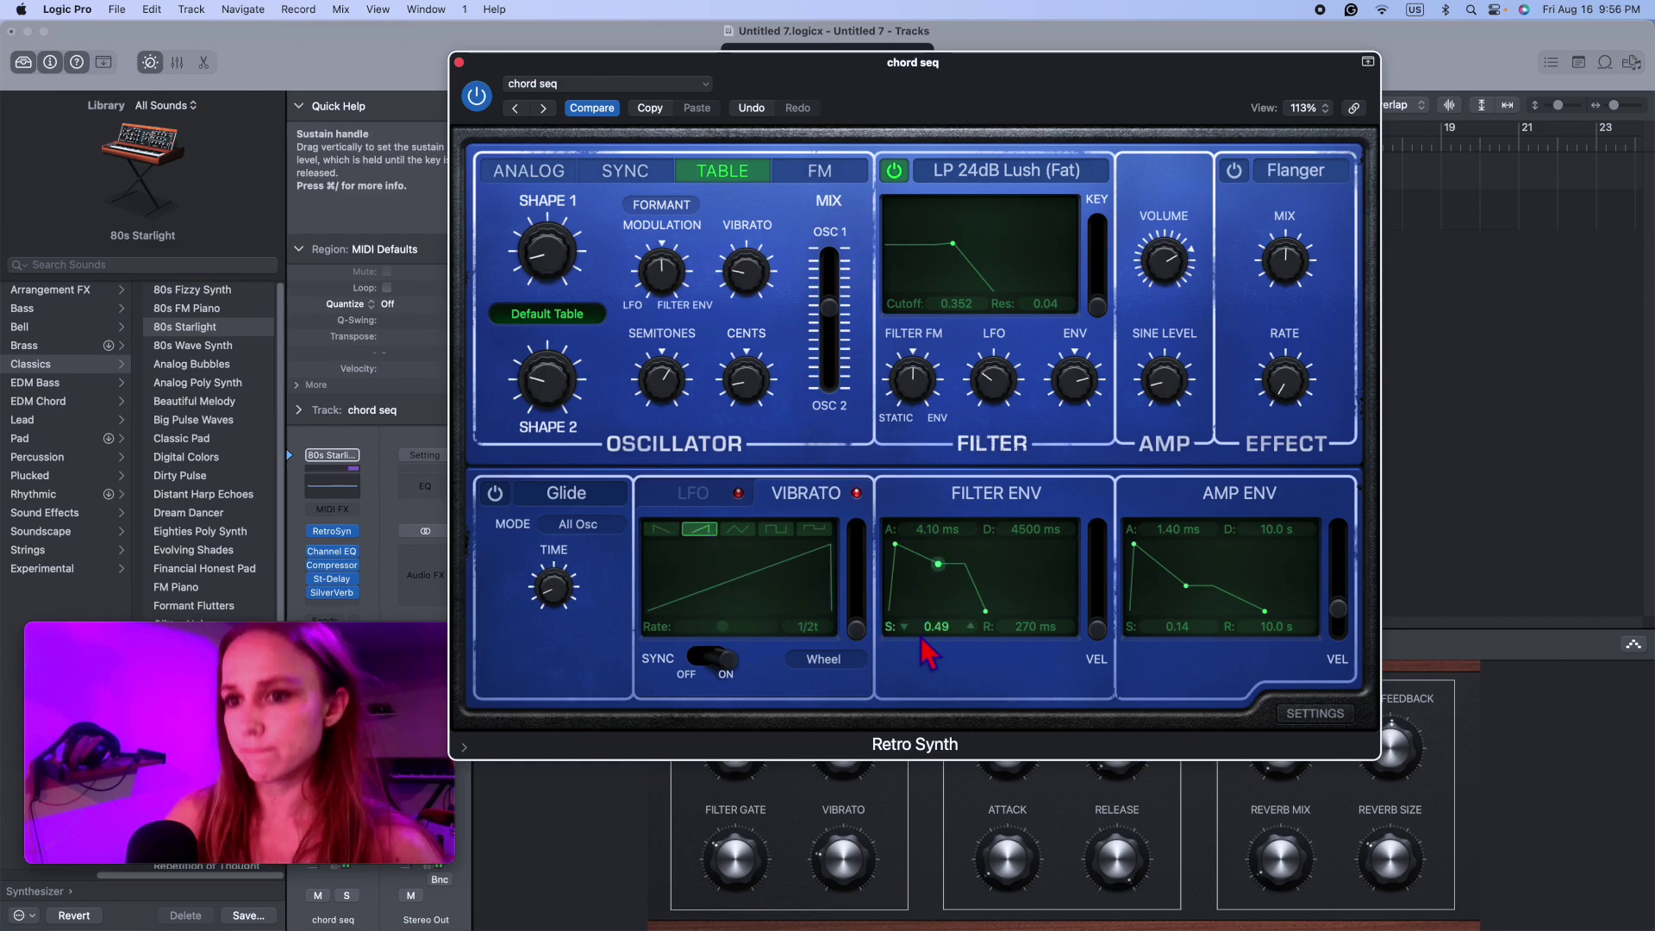
click(743, 531)
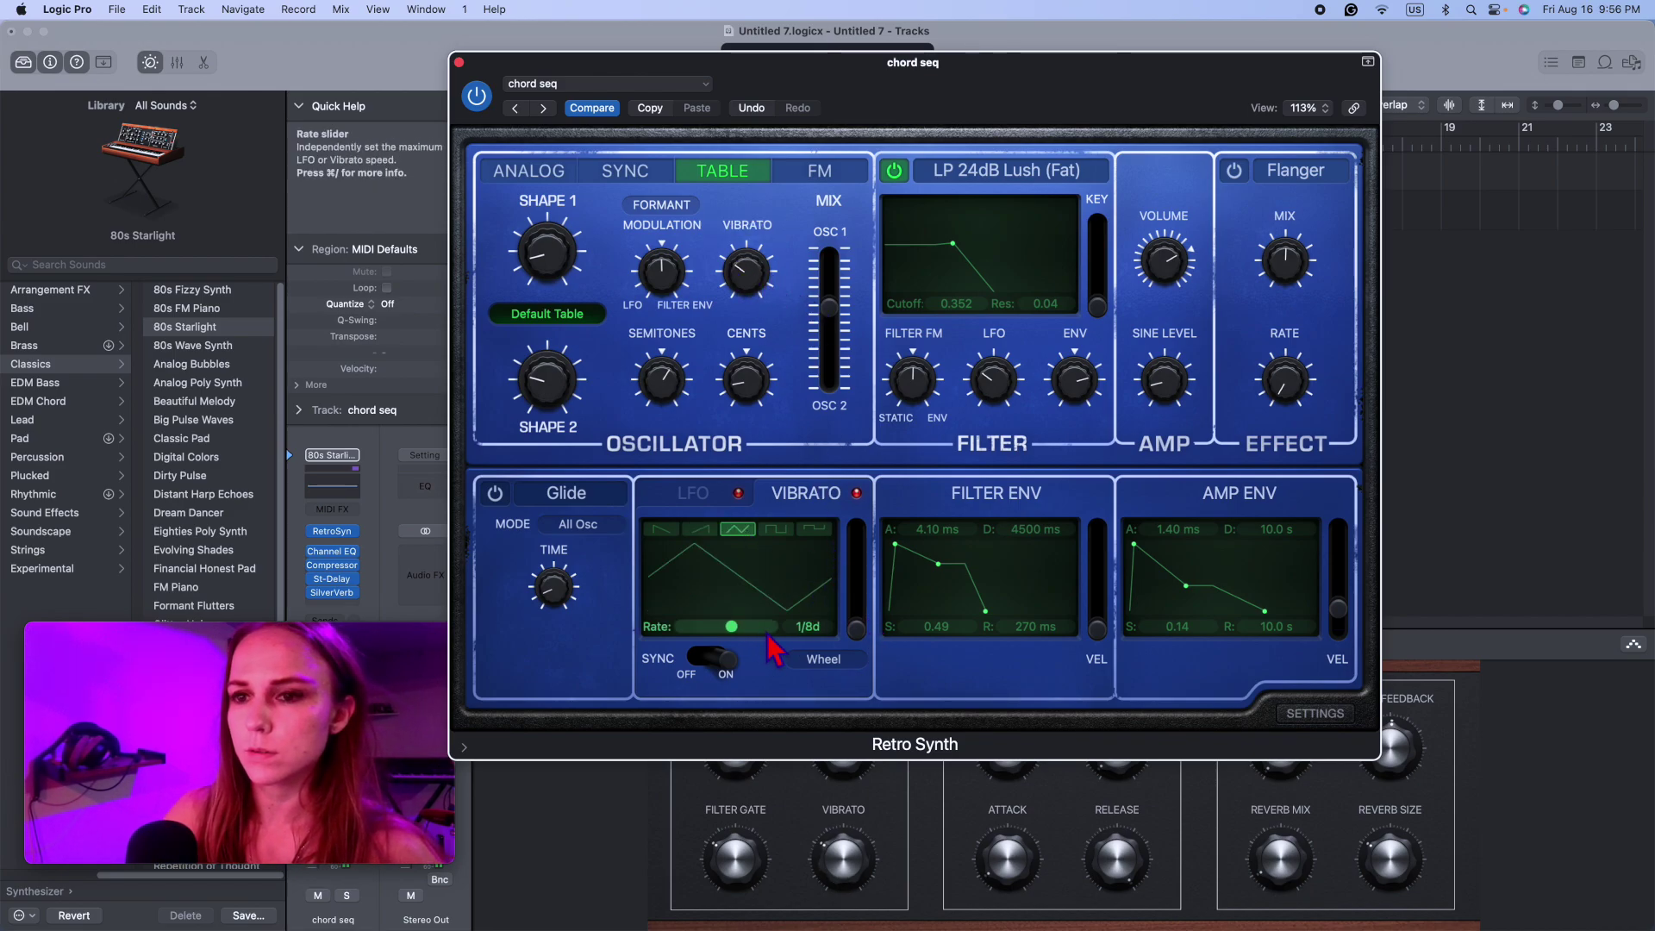
click(780, 529)
mouse_move(845, 636)
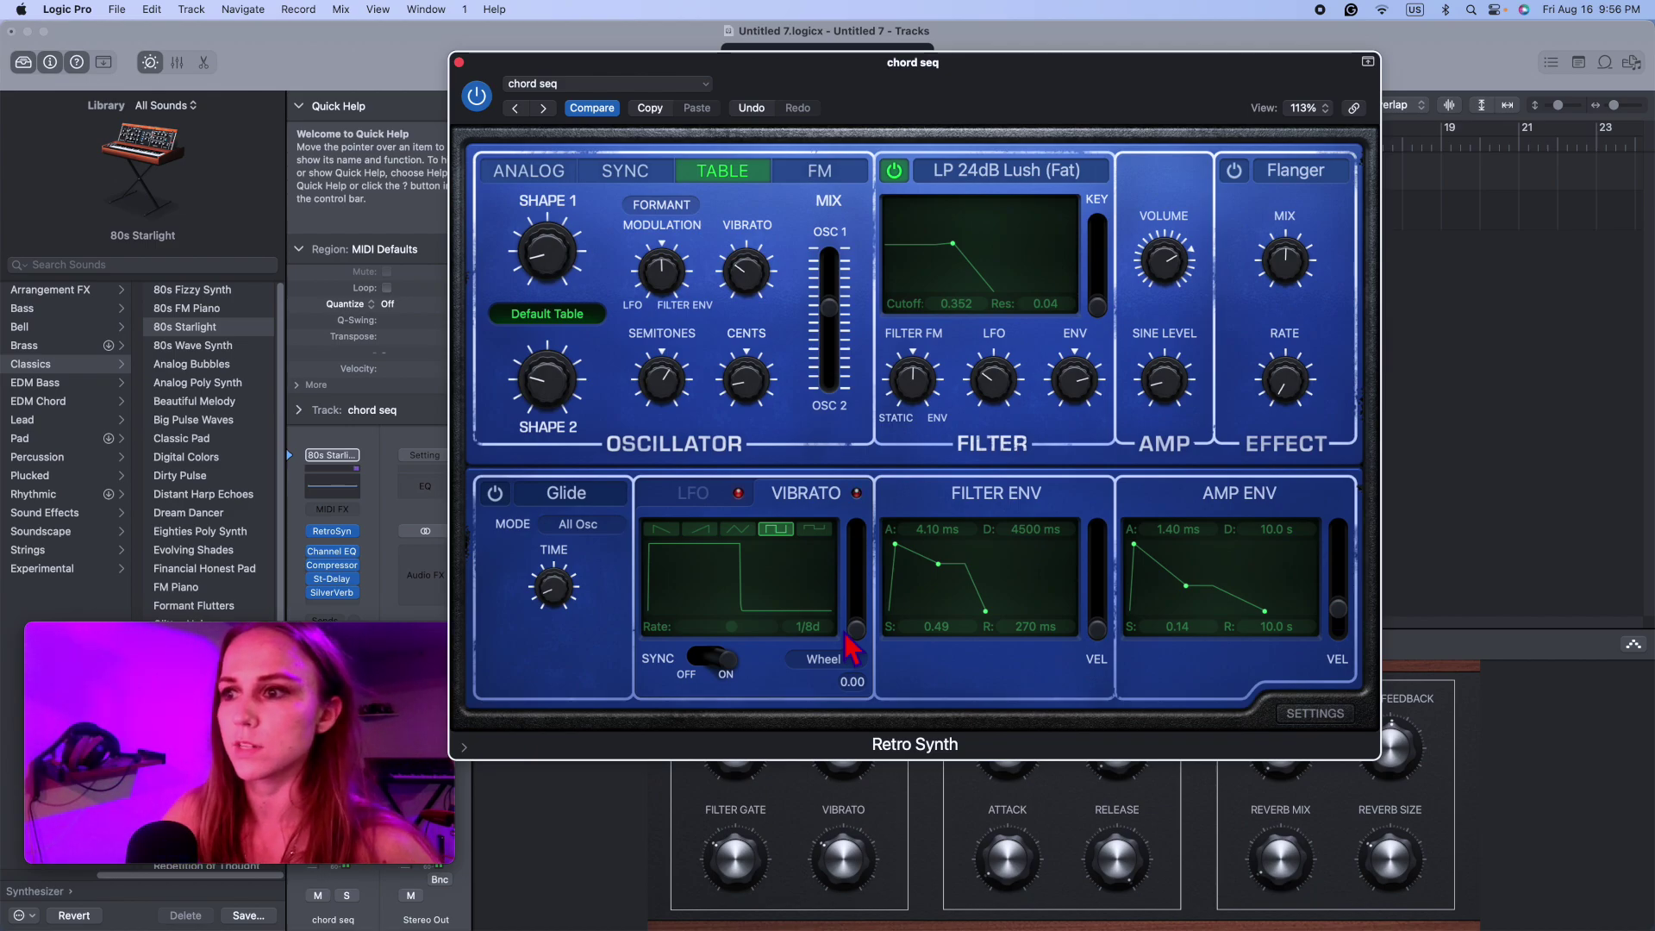
mouse_move(746, 282)
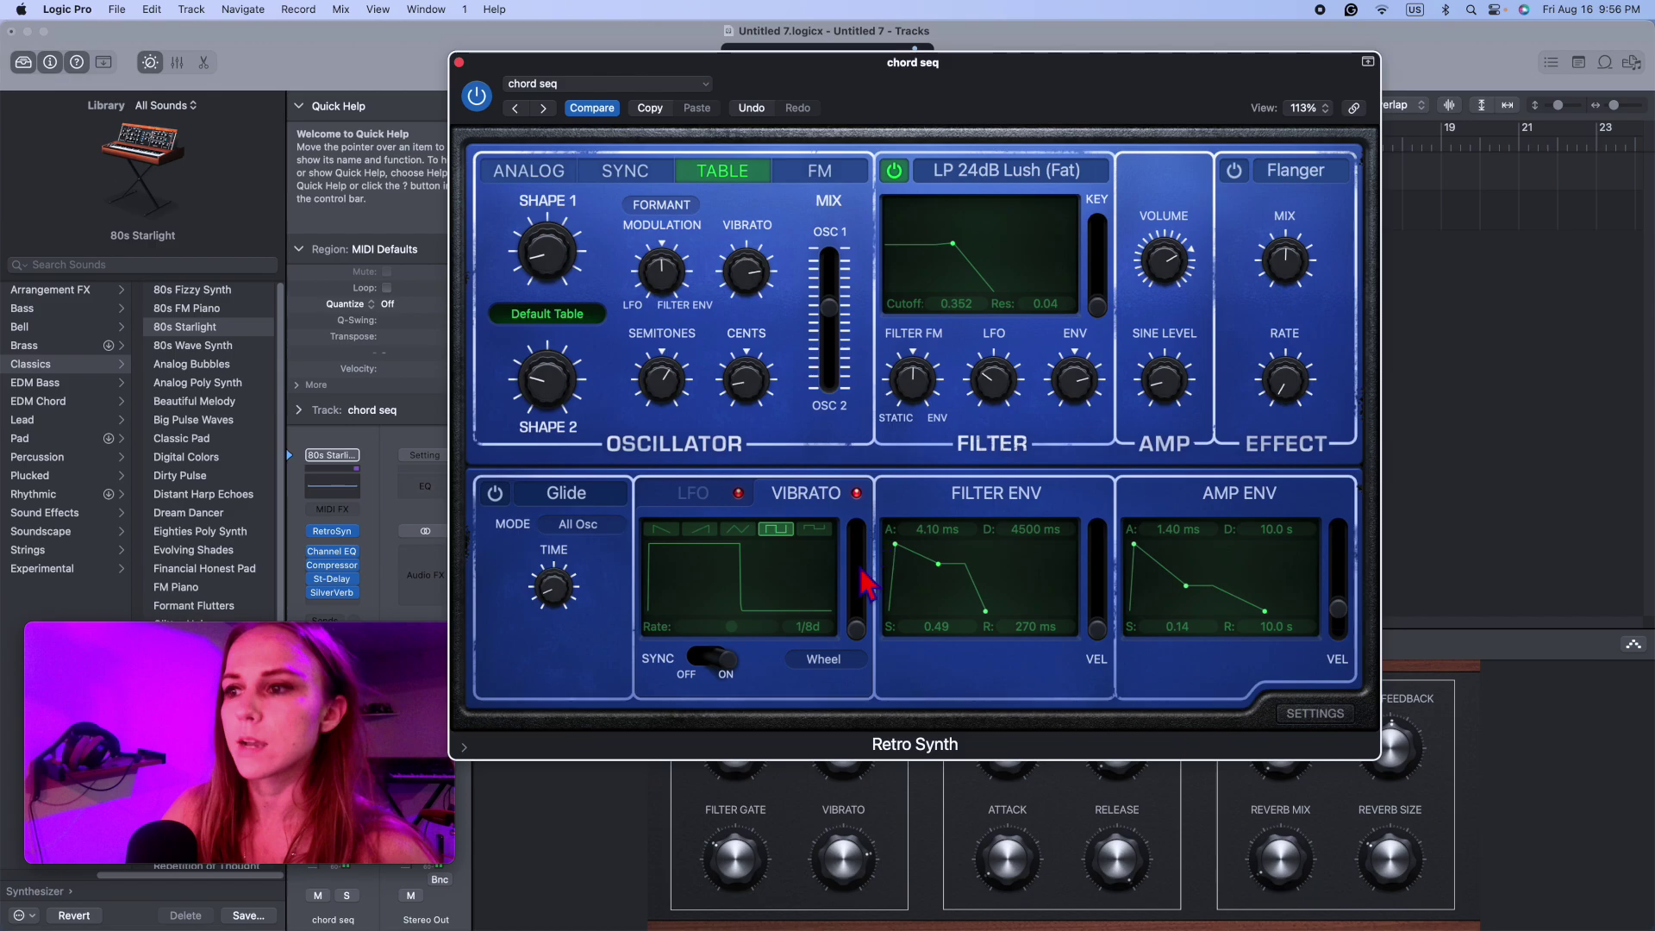
Step: Set the vibrato rate to 1/4d and test the oscillator mix at 0.60 before moving it back toward the middle
drag(828, 343, 833, 368)
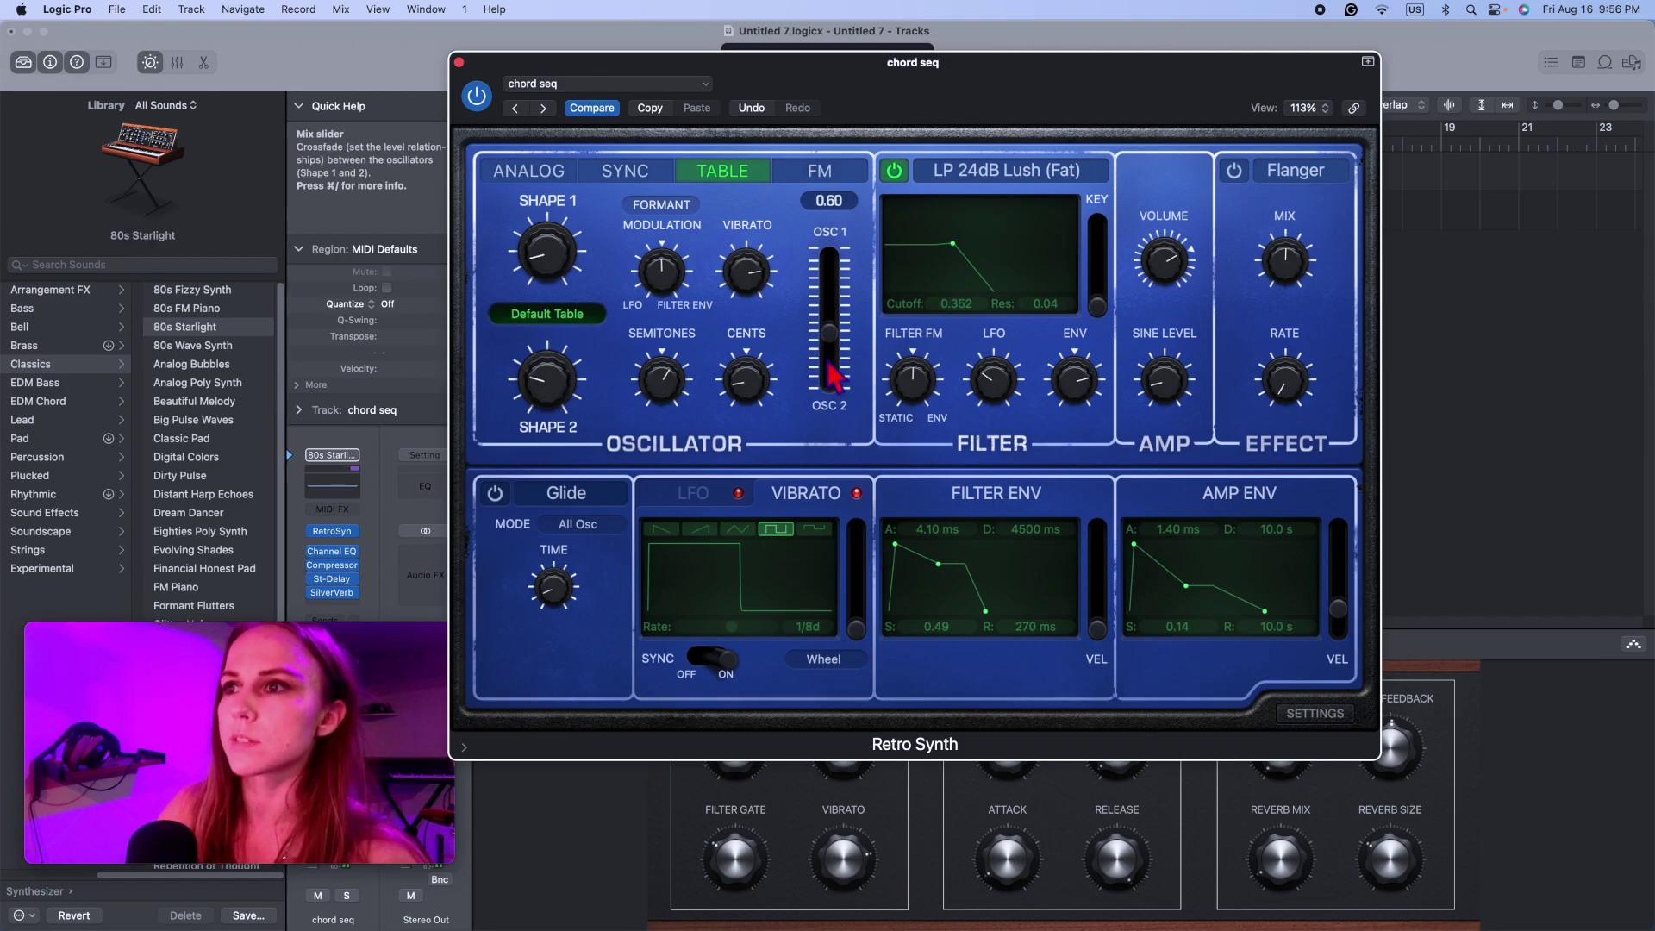
mouse_move(795, 645)
drag(833, 329, 838, 309)
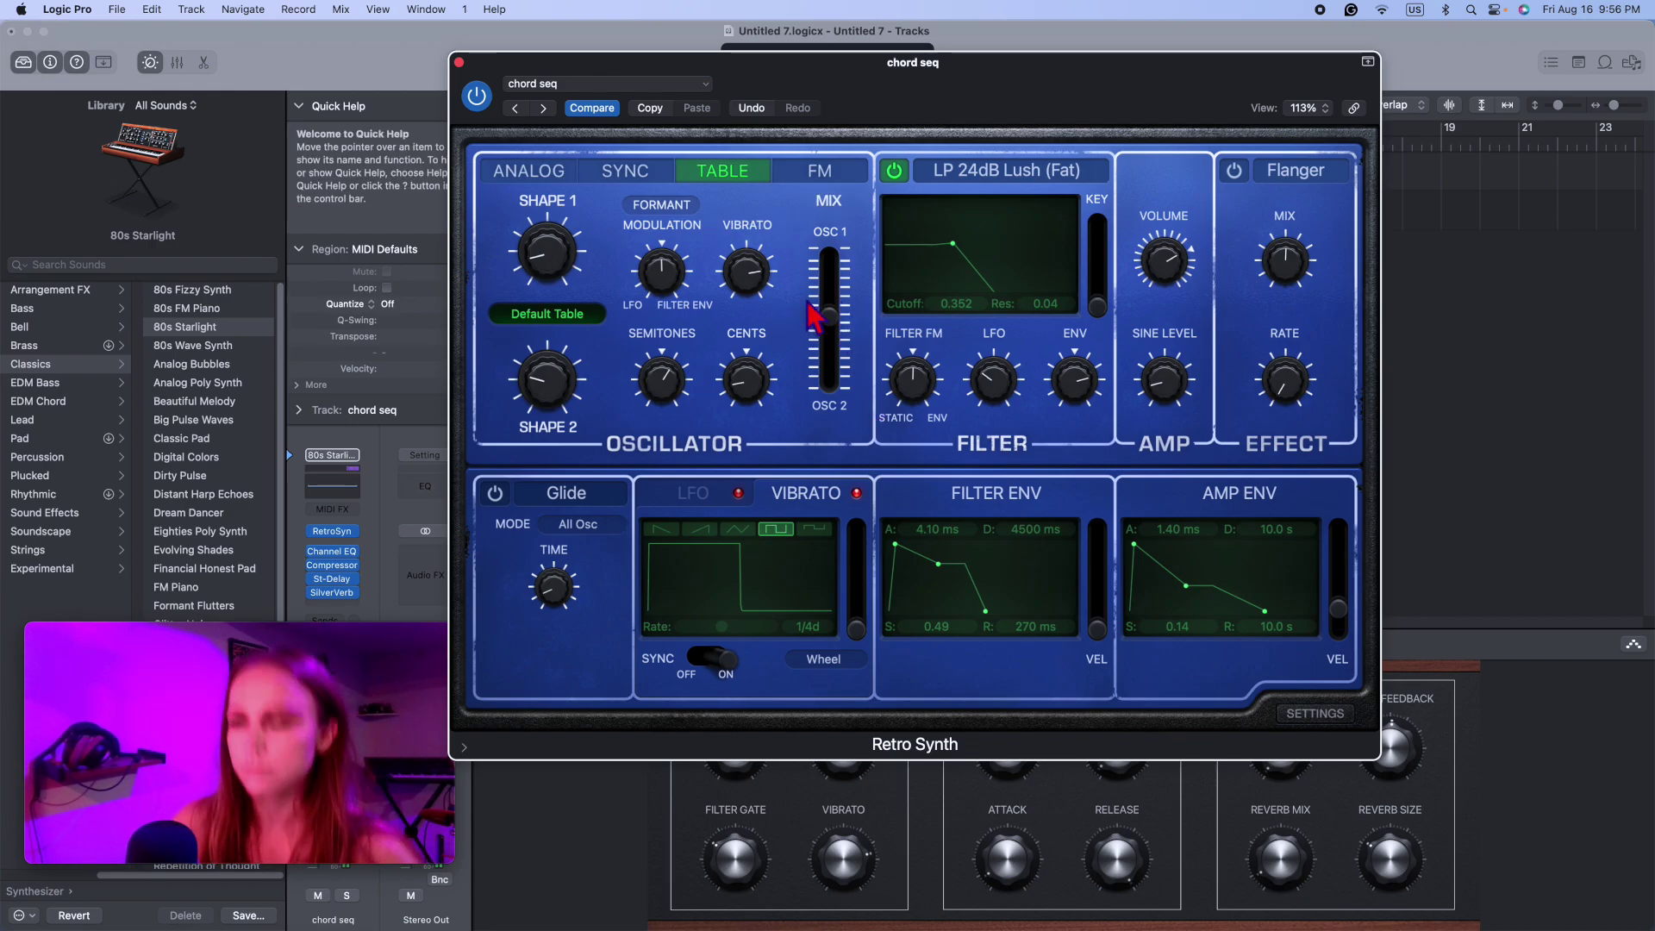
Step: Retune oscillator 2, testing 6 and -9 semitones and 33 cents, with the oscillator mix tried at 0.61
mouse_move(764, 401)
drag(758, 382, 687, 370)
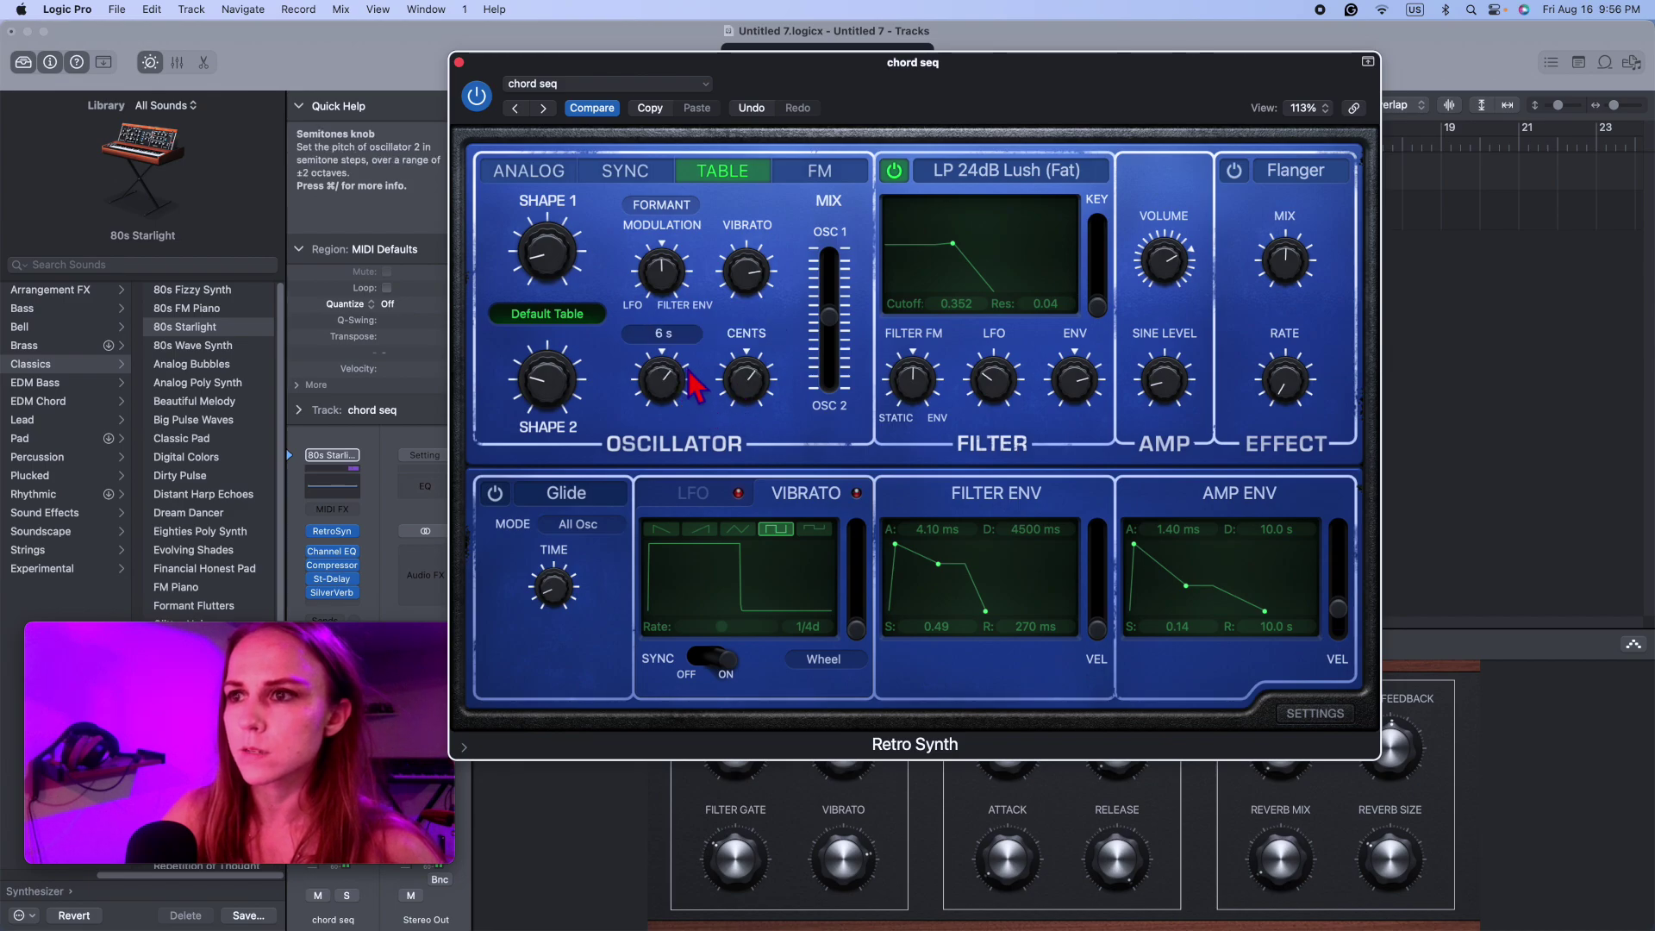
drag(829, 318, 849, 377)
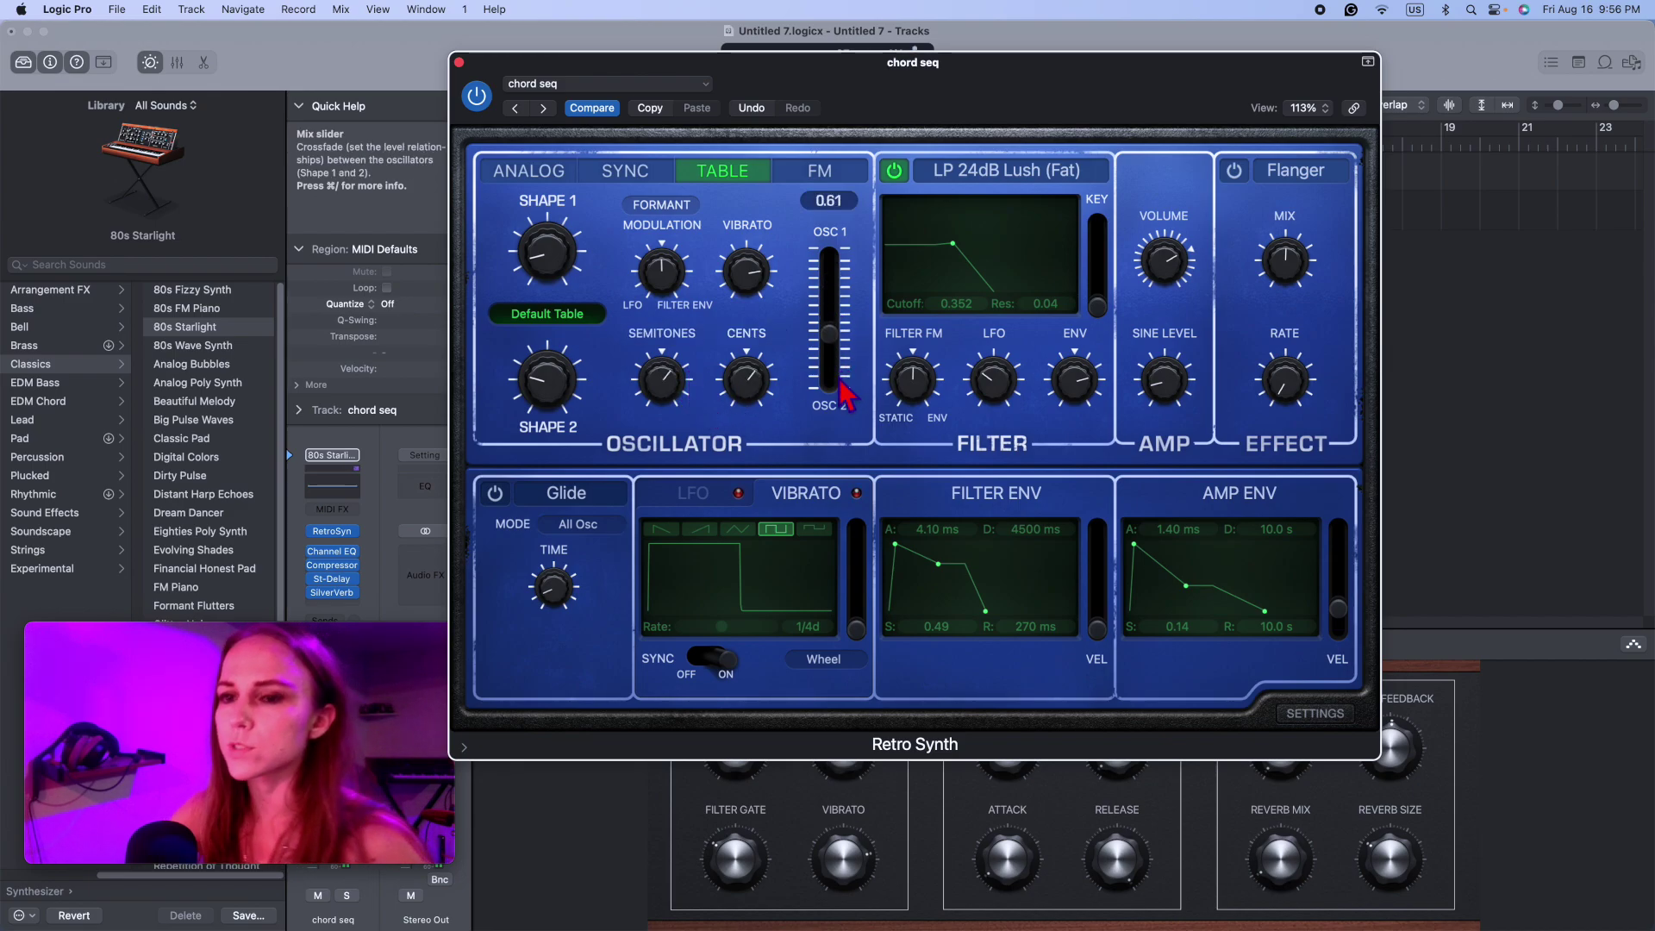
drag(680, 380, 680, 447)
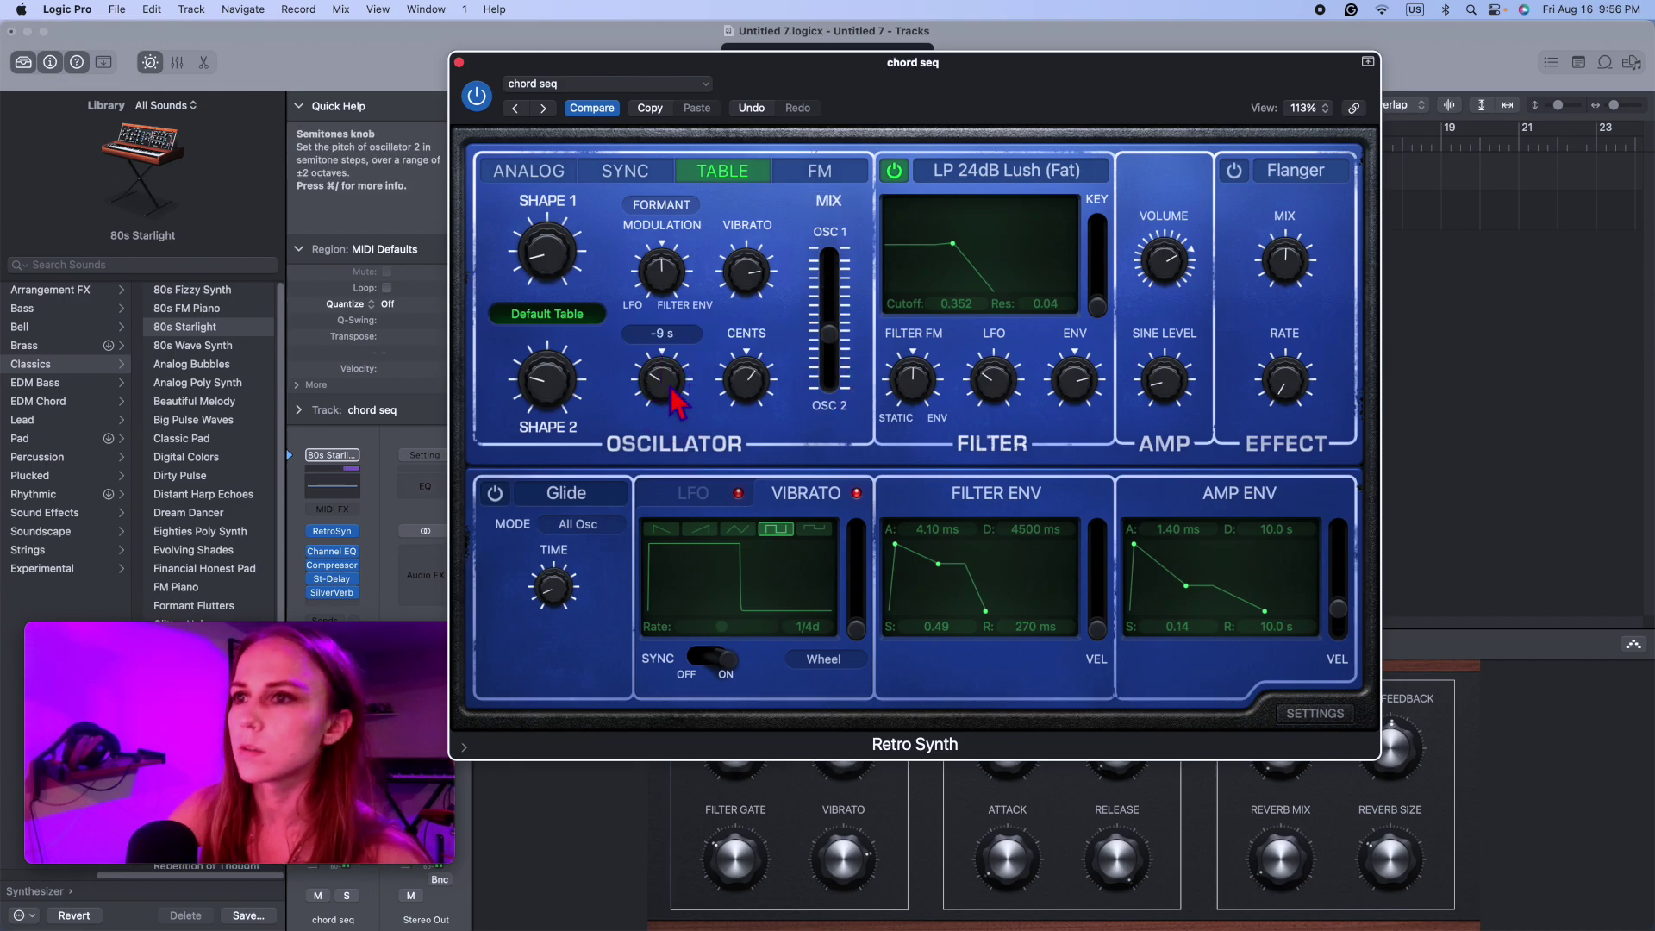
mouse_move(784, 392)
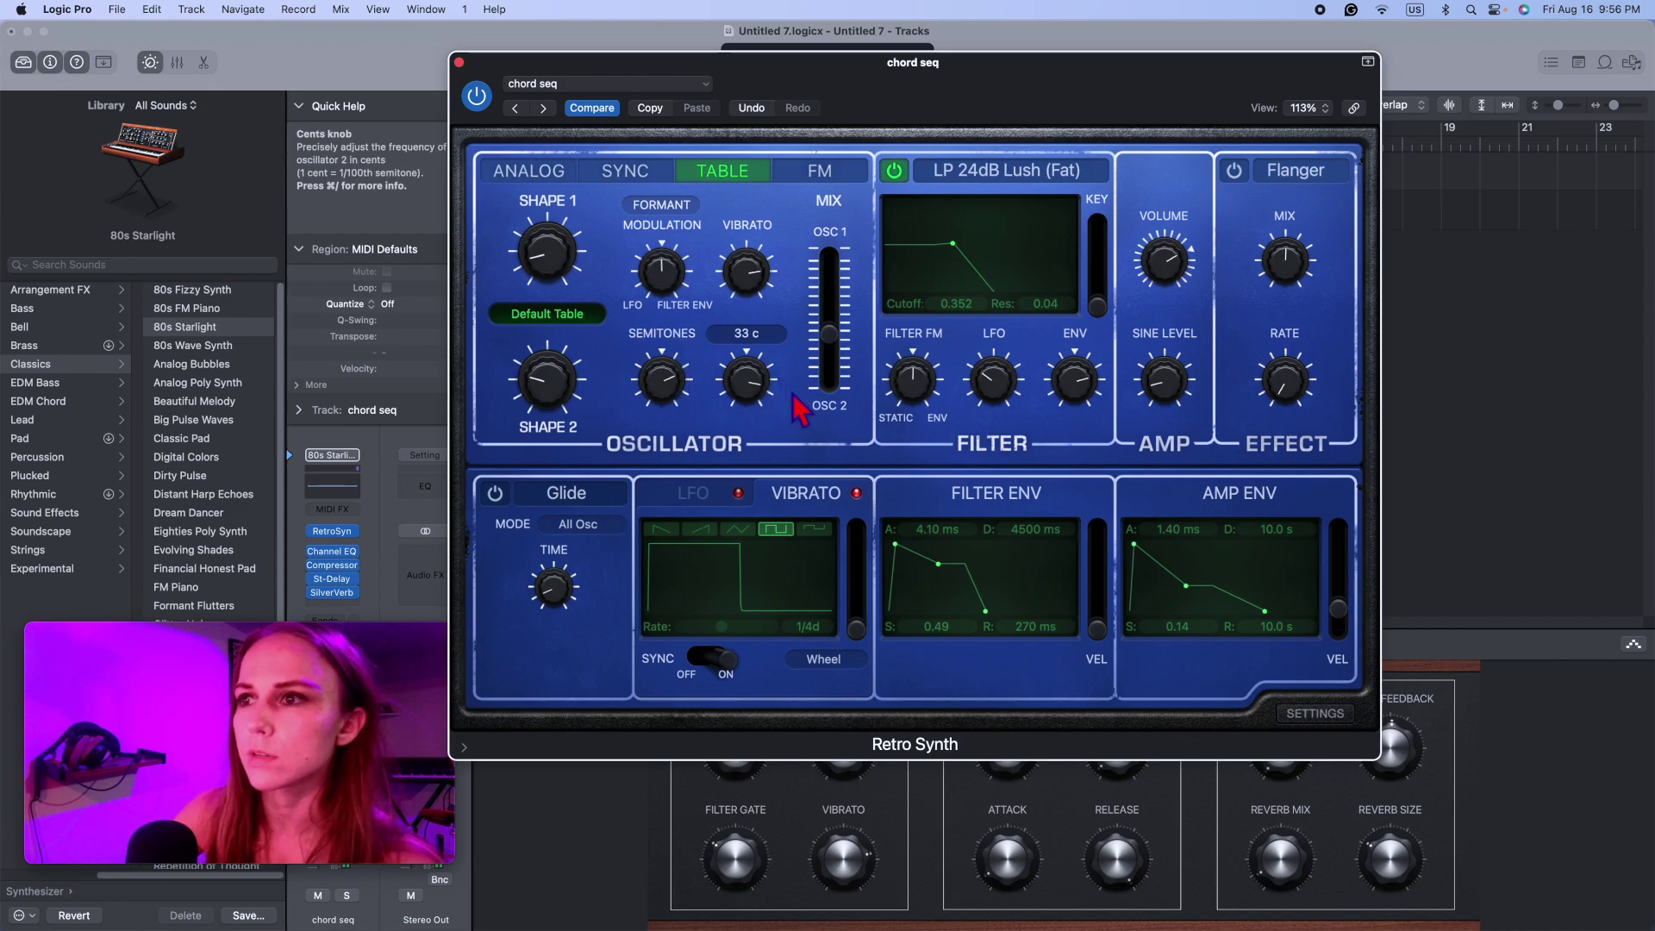
drag(746, 423, 691, 418)
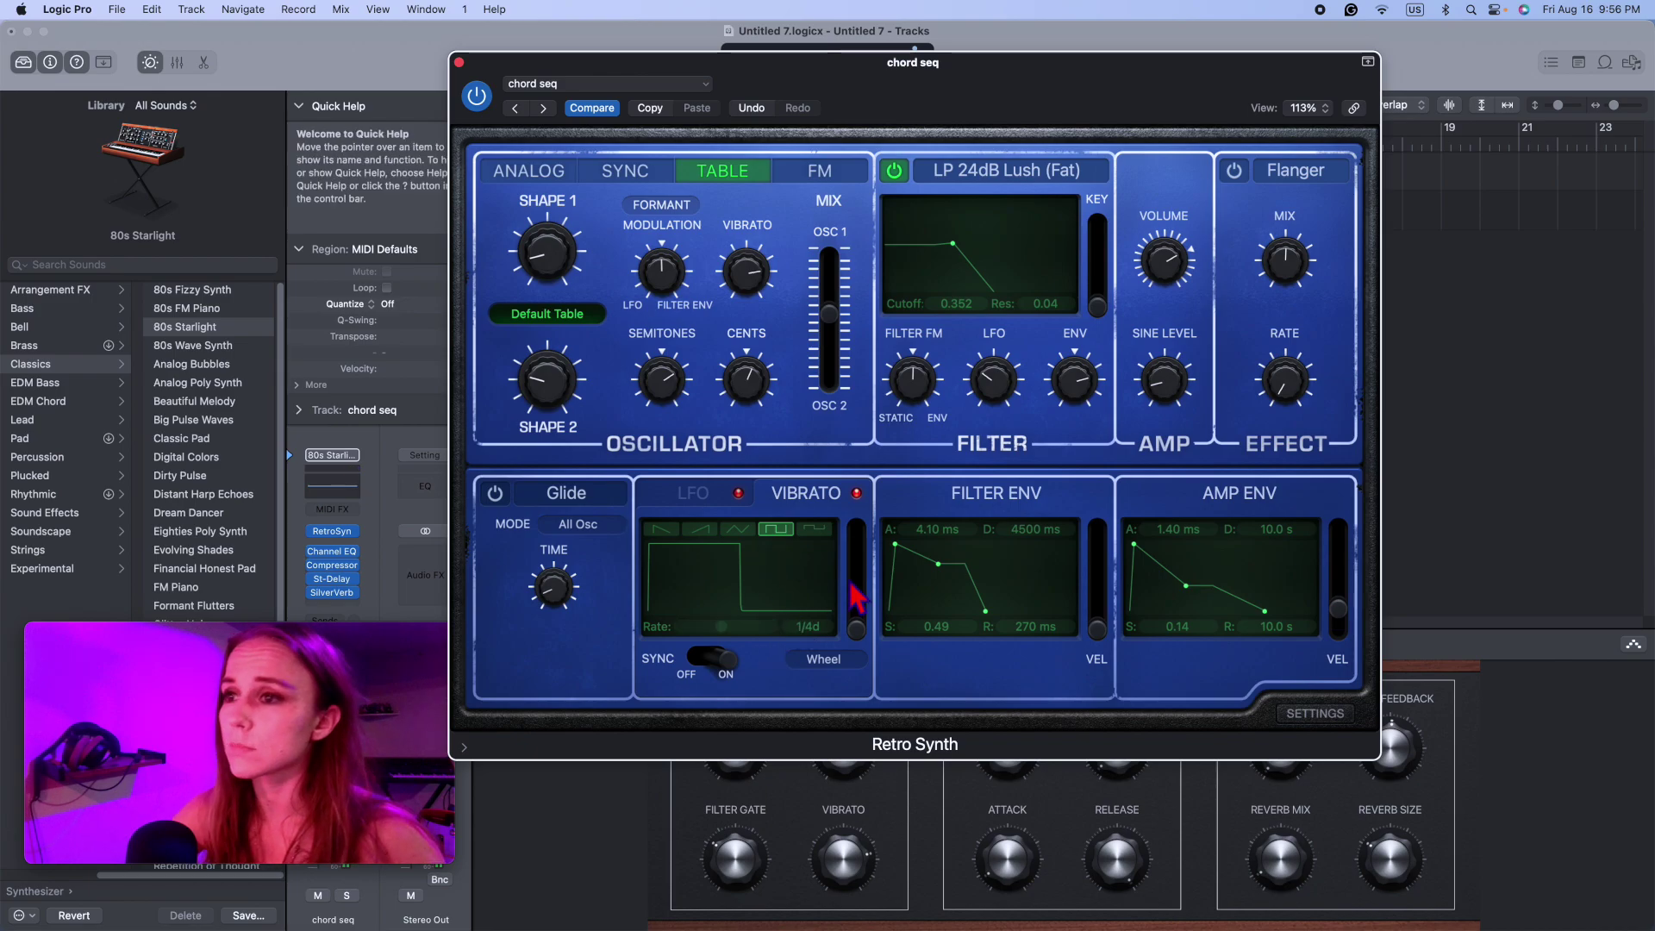
Step: Set the filter's envelope amount to 0.25, adjust its LFO amount around 0.48, and set cutoff to 0.498 and resonance to 0.17
drag(1072, 363, 1074, 396)
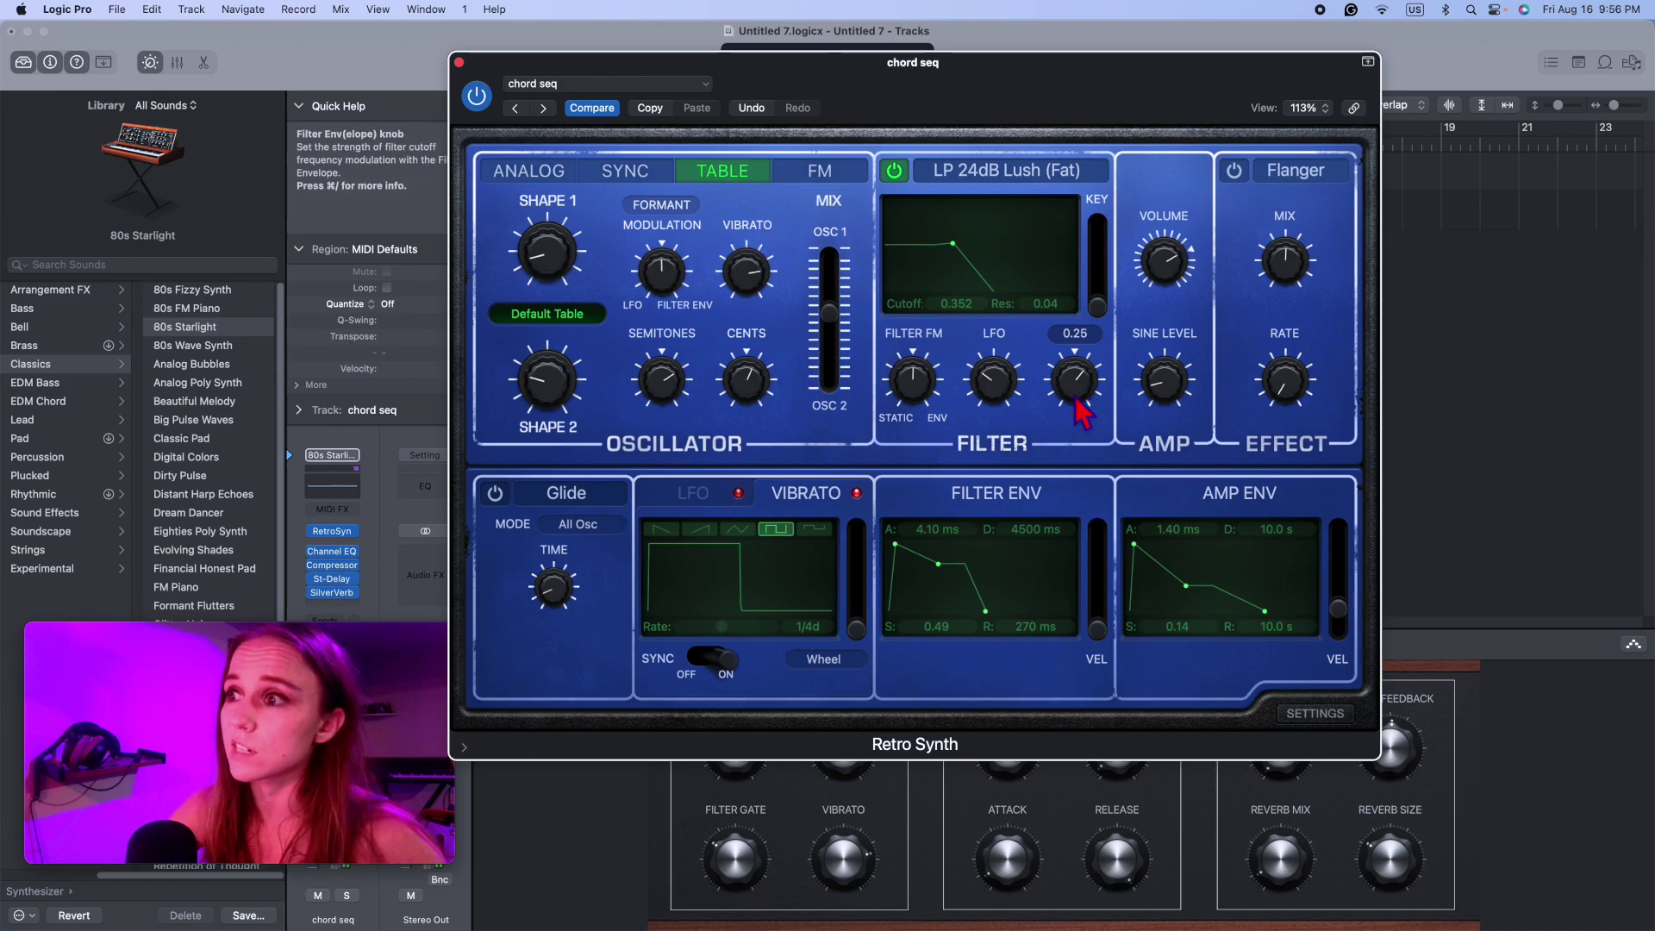
mouse_move(1004, 379)
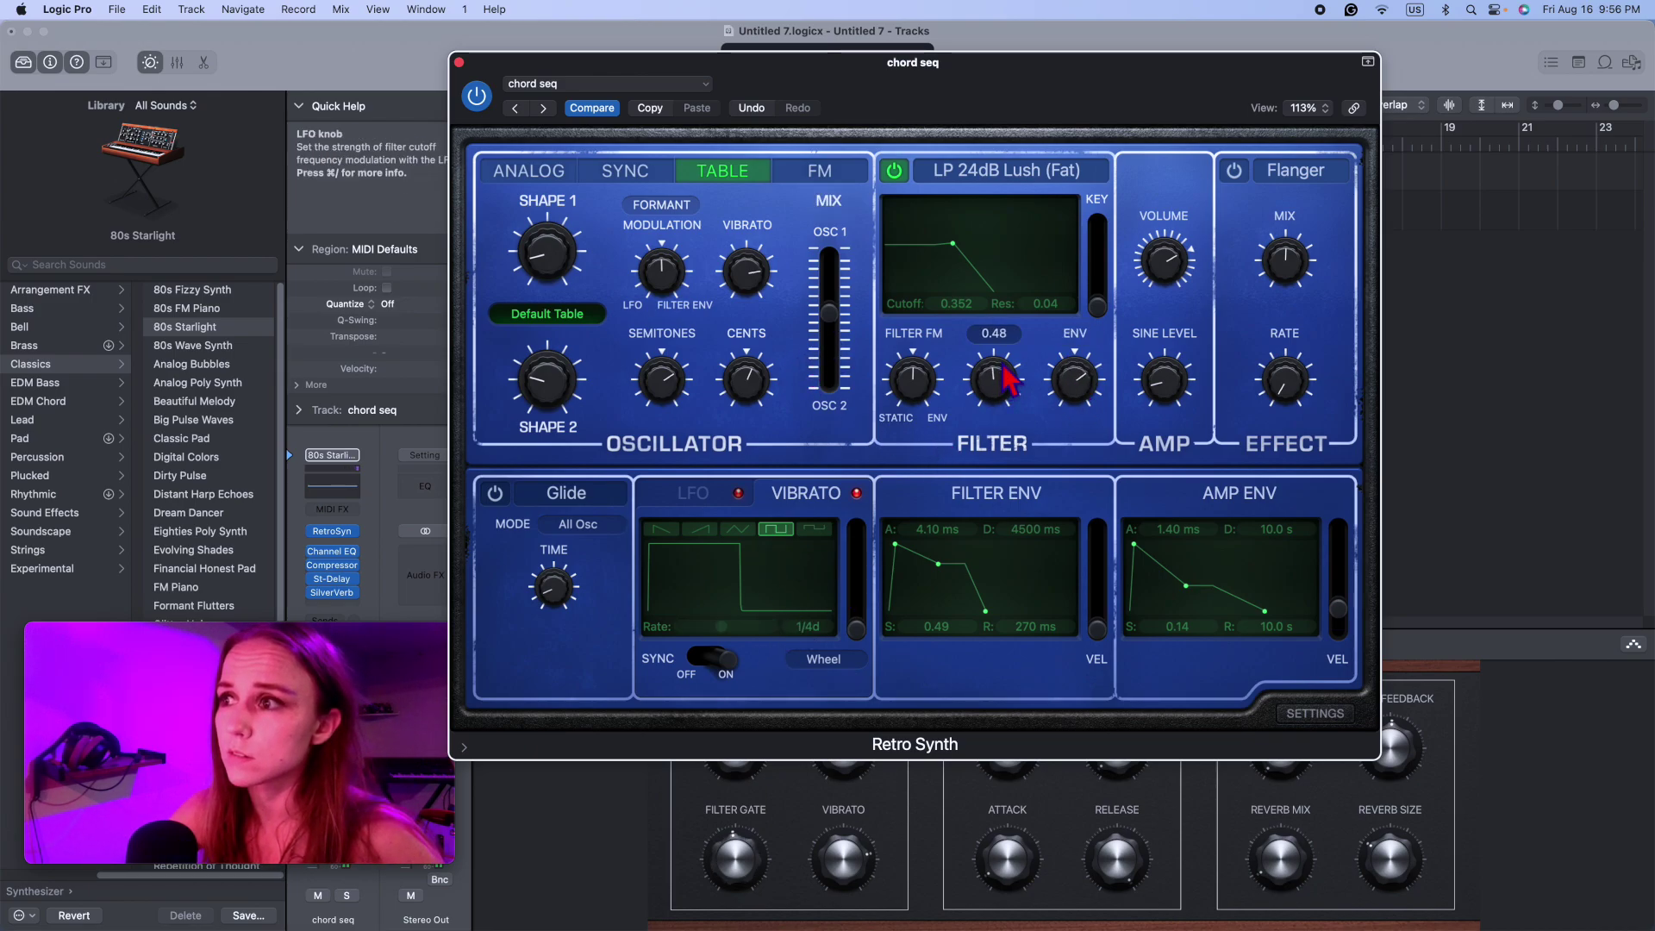
drag(1008, 346, 1006, 383)
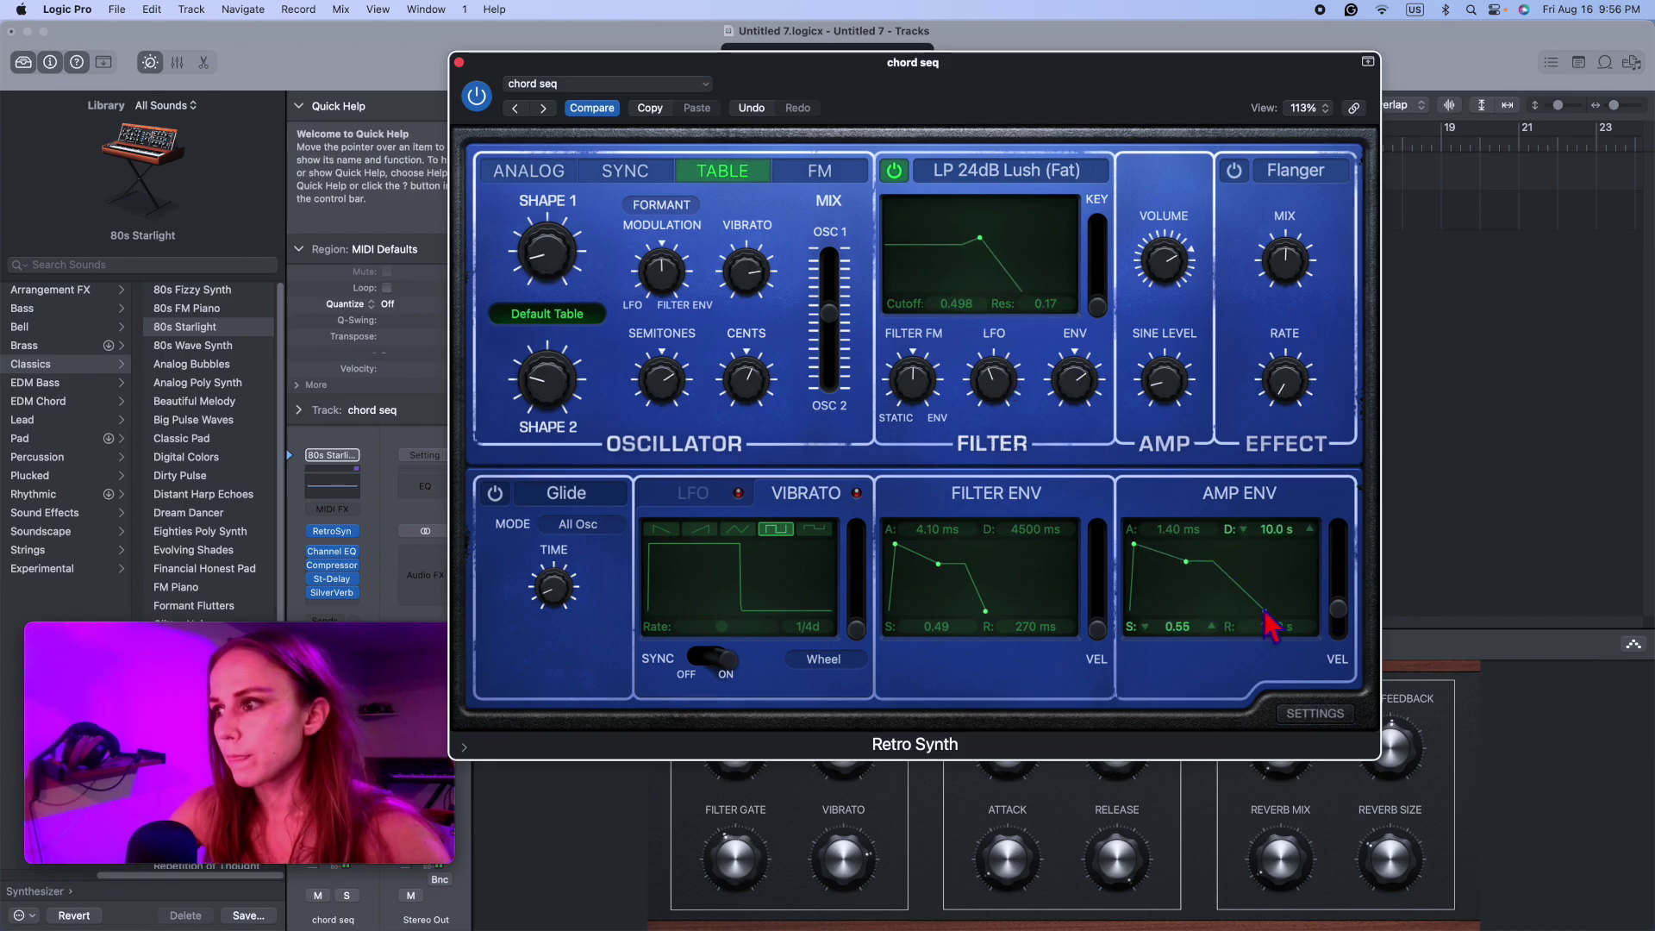
Step: Set the amp envelope to 9.50 ms attack and 0.55 sustain, then close the Retro Synth window
drag(1135, 548, 1145, 556)
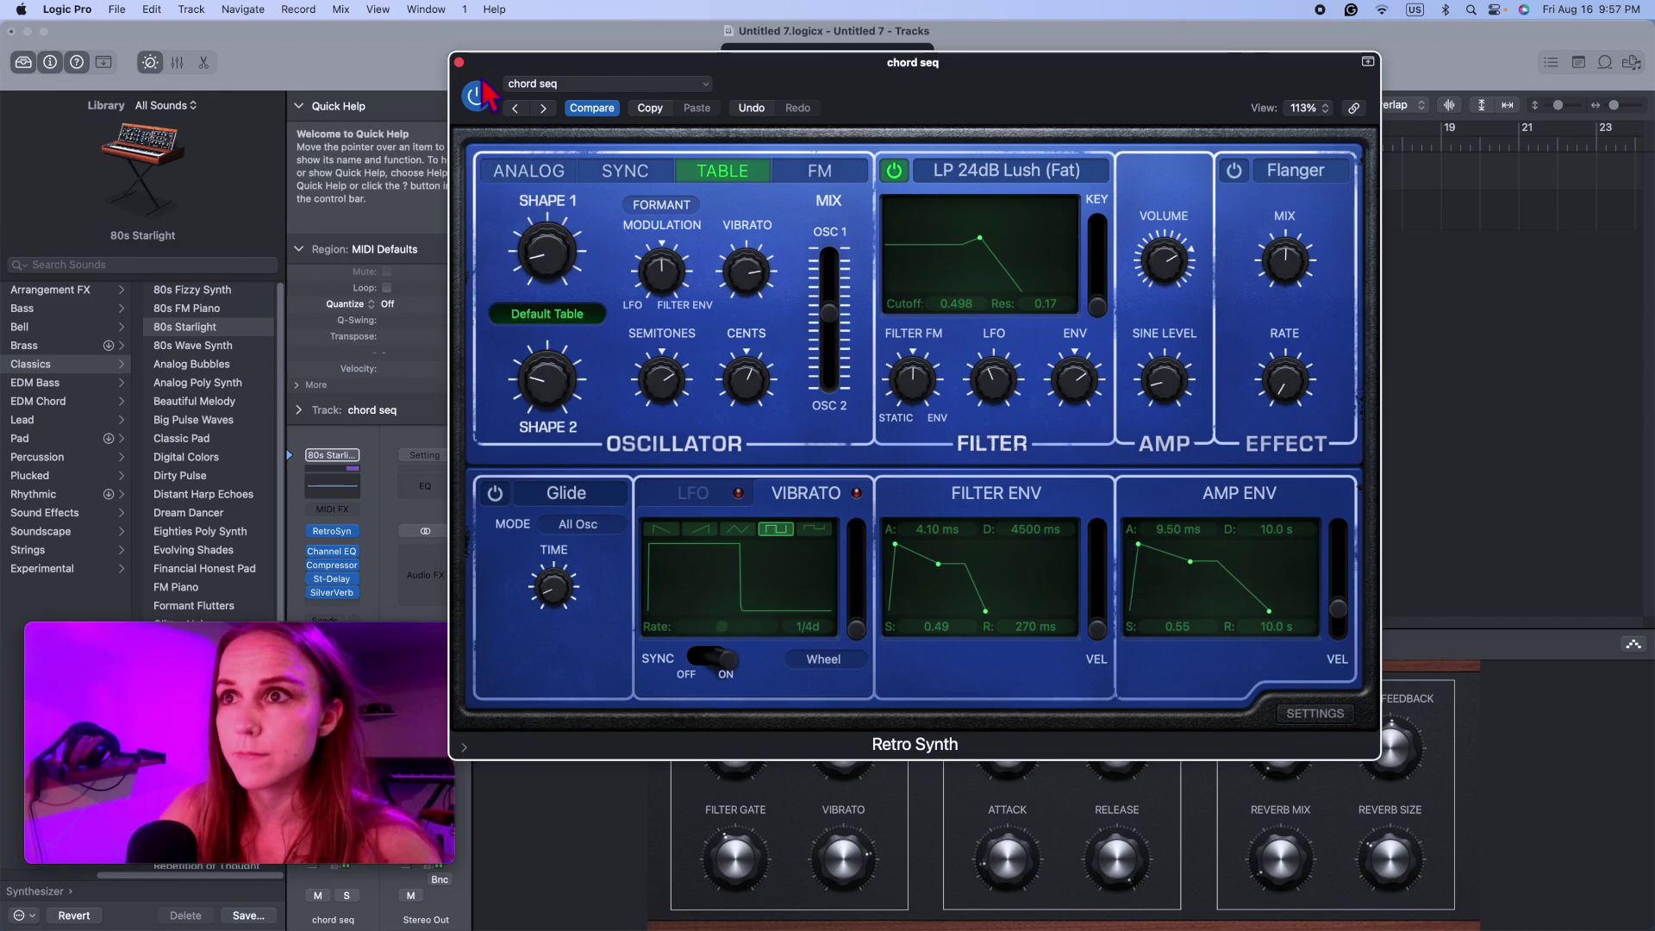
click(459, 62)
drag(644, 179, 646, 178)
Step: Start recording the chord seq track while moving the cutoff to 35% and below and raising the filter gate to 59%
drag(1013, 743, 1012, 771)
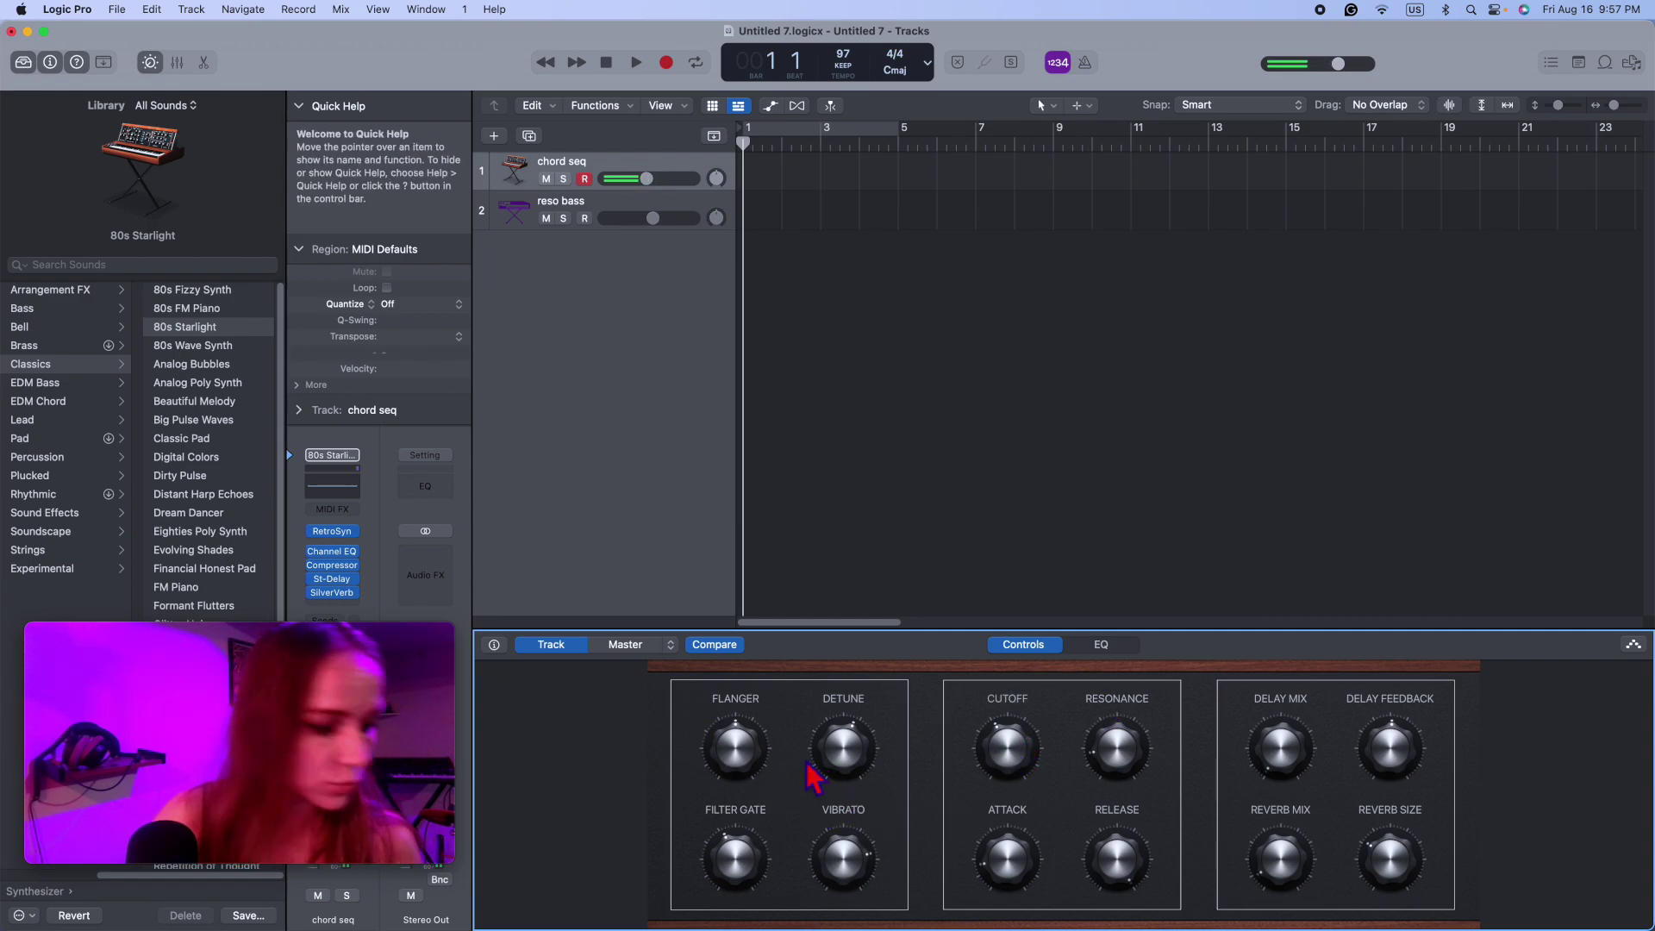
key(r)
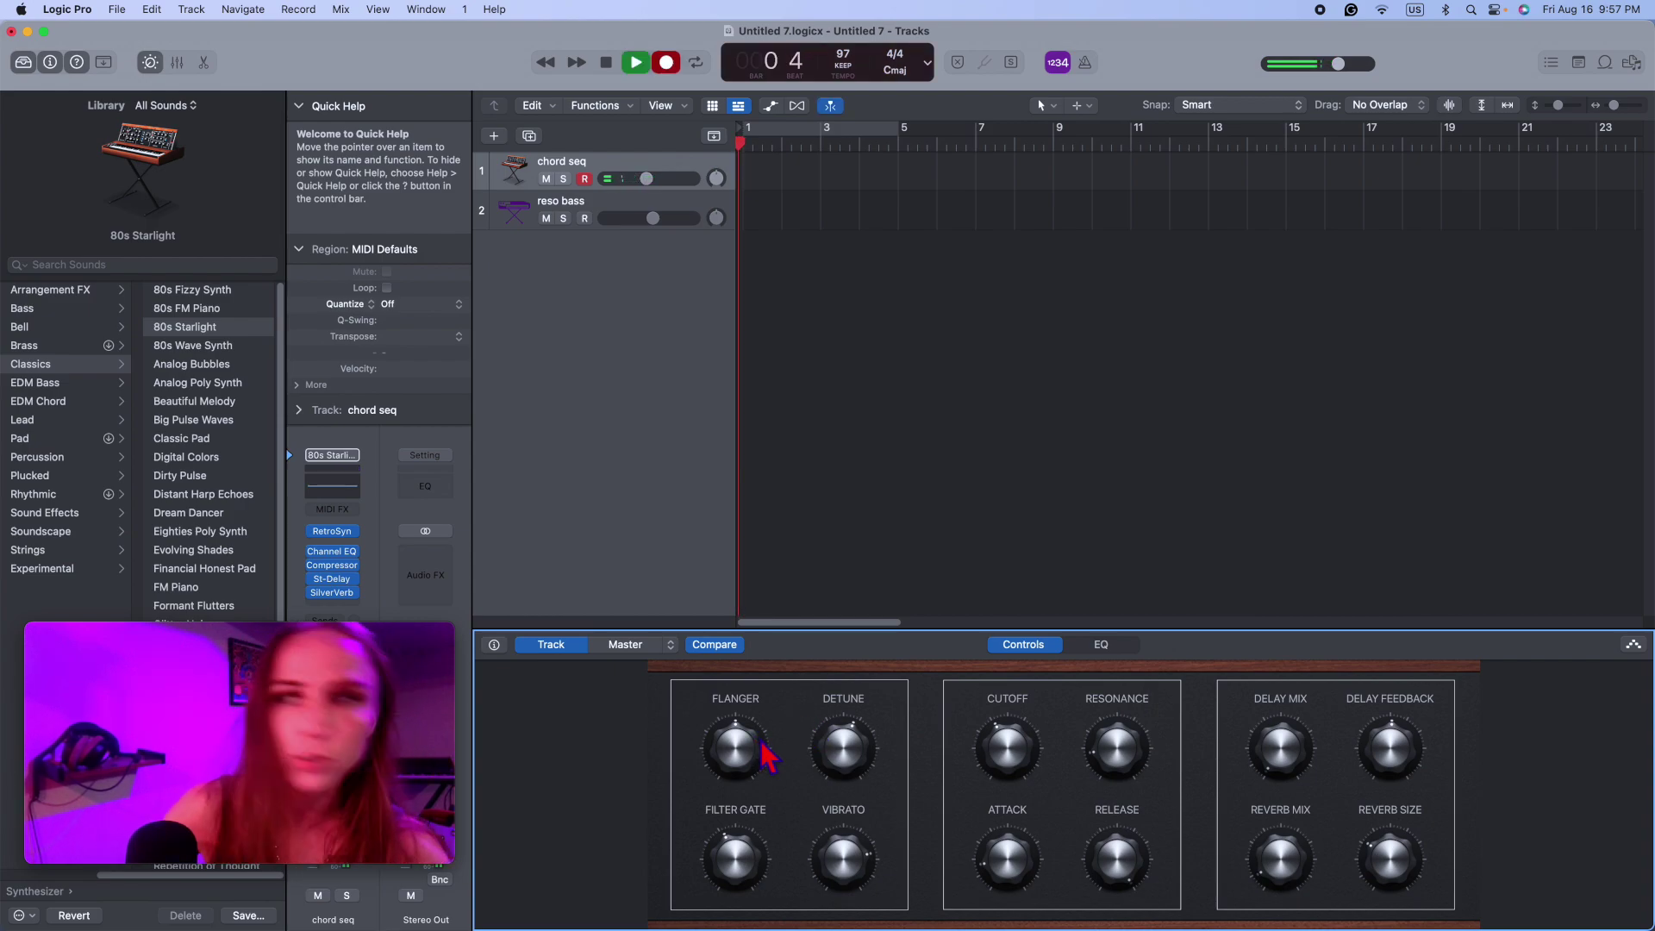
mouse_move(1015, 757)
mouse_down()
mouse_move(1026, 737)
mouse_move(1022, 776)
mouse_up()
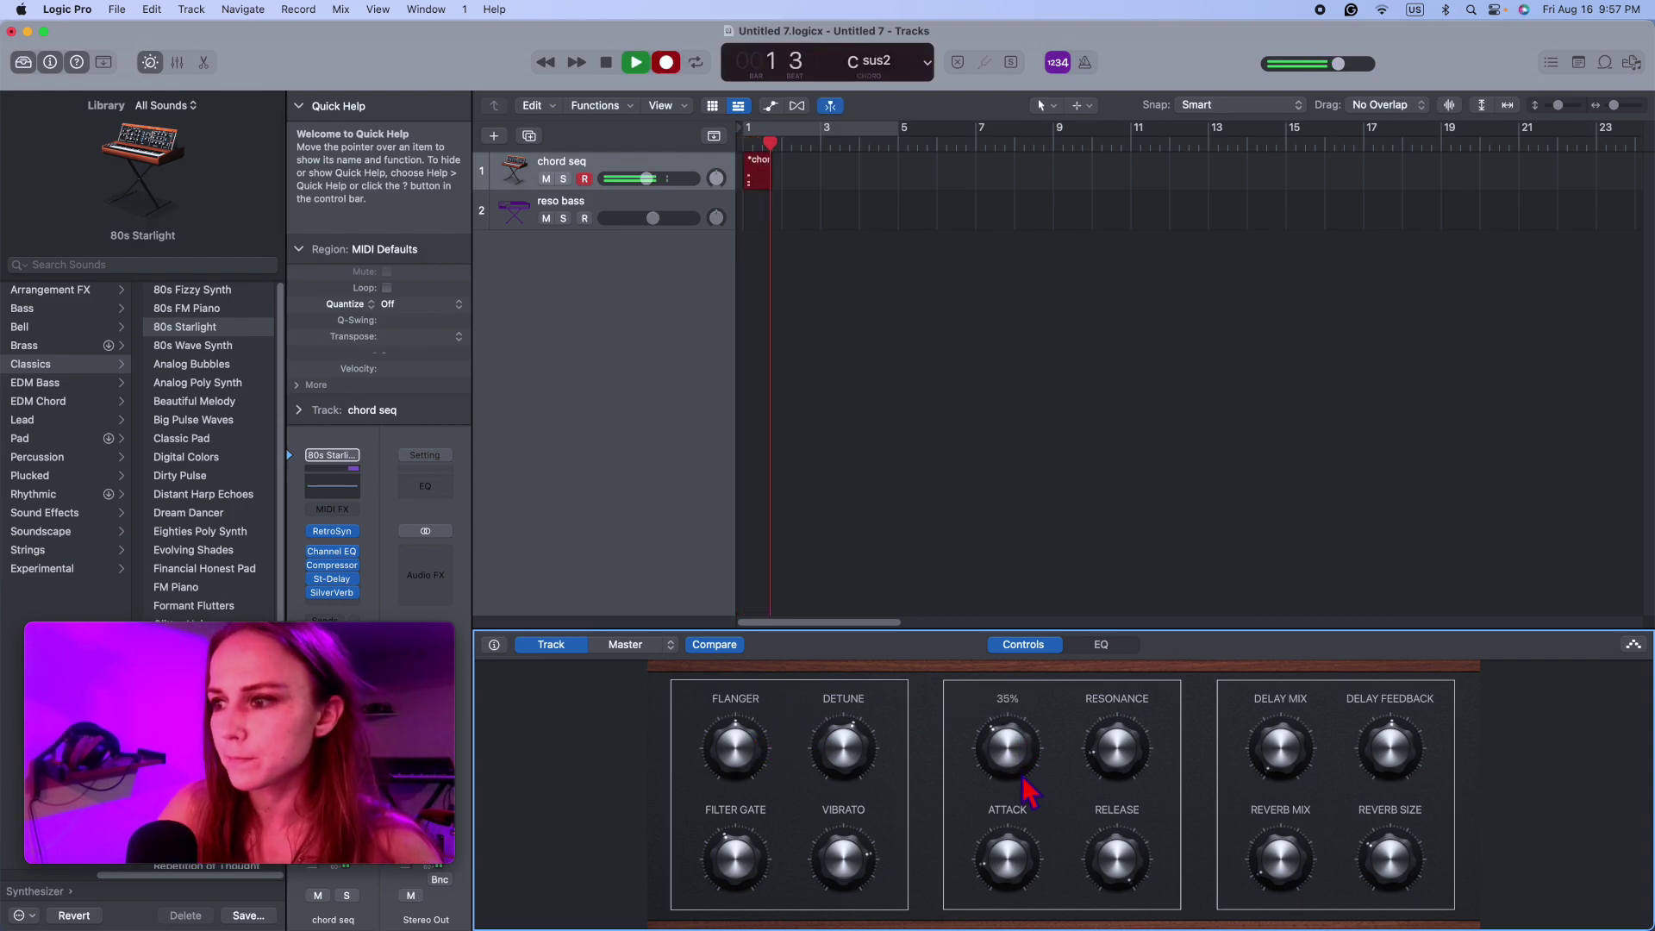
drag(735, 862, 748, 840)
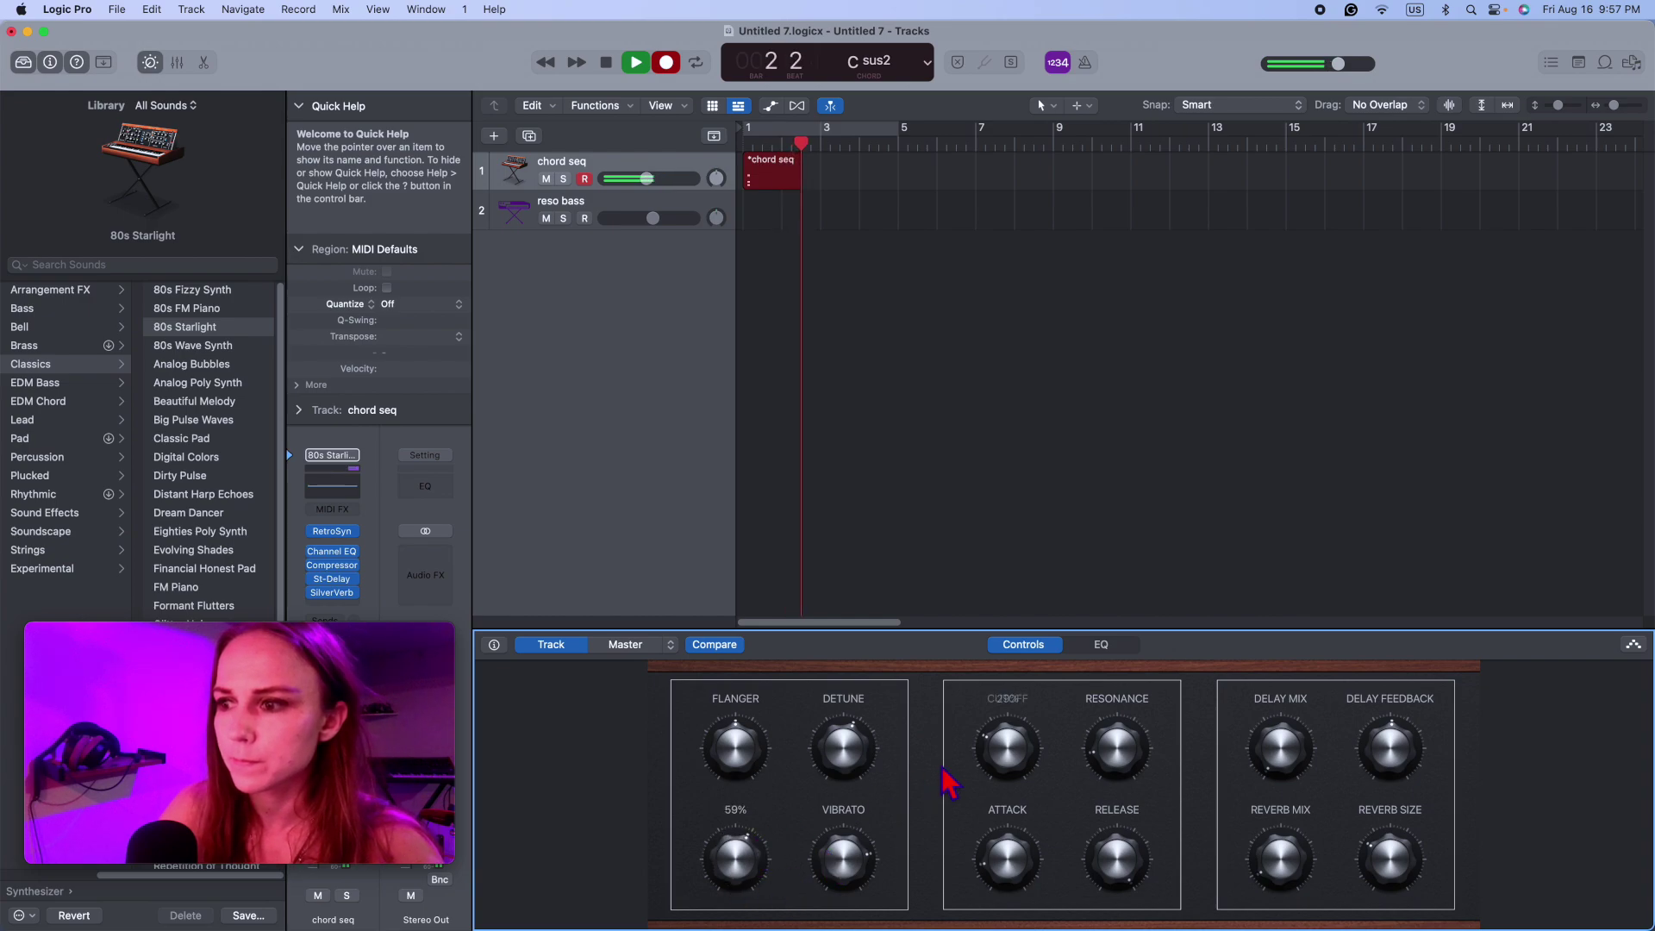
drag(1007, 741, 906, 696)
Step: Keep recording while reducing the vibrato, setting the cutoff to 44% and moving the attack to 20.0 ms
alt+click(850, 841)
alt+click(1017, 770)
mouse_move(856, 896)
mouse_down()
mouse_move(884, 849)
mouse_move(860, 918)
mouse_up()
drag(1001, 747, 1004, 760)
drag(1012, 870, 1027, 861)
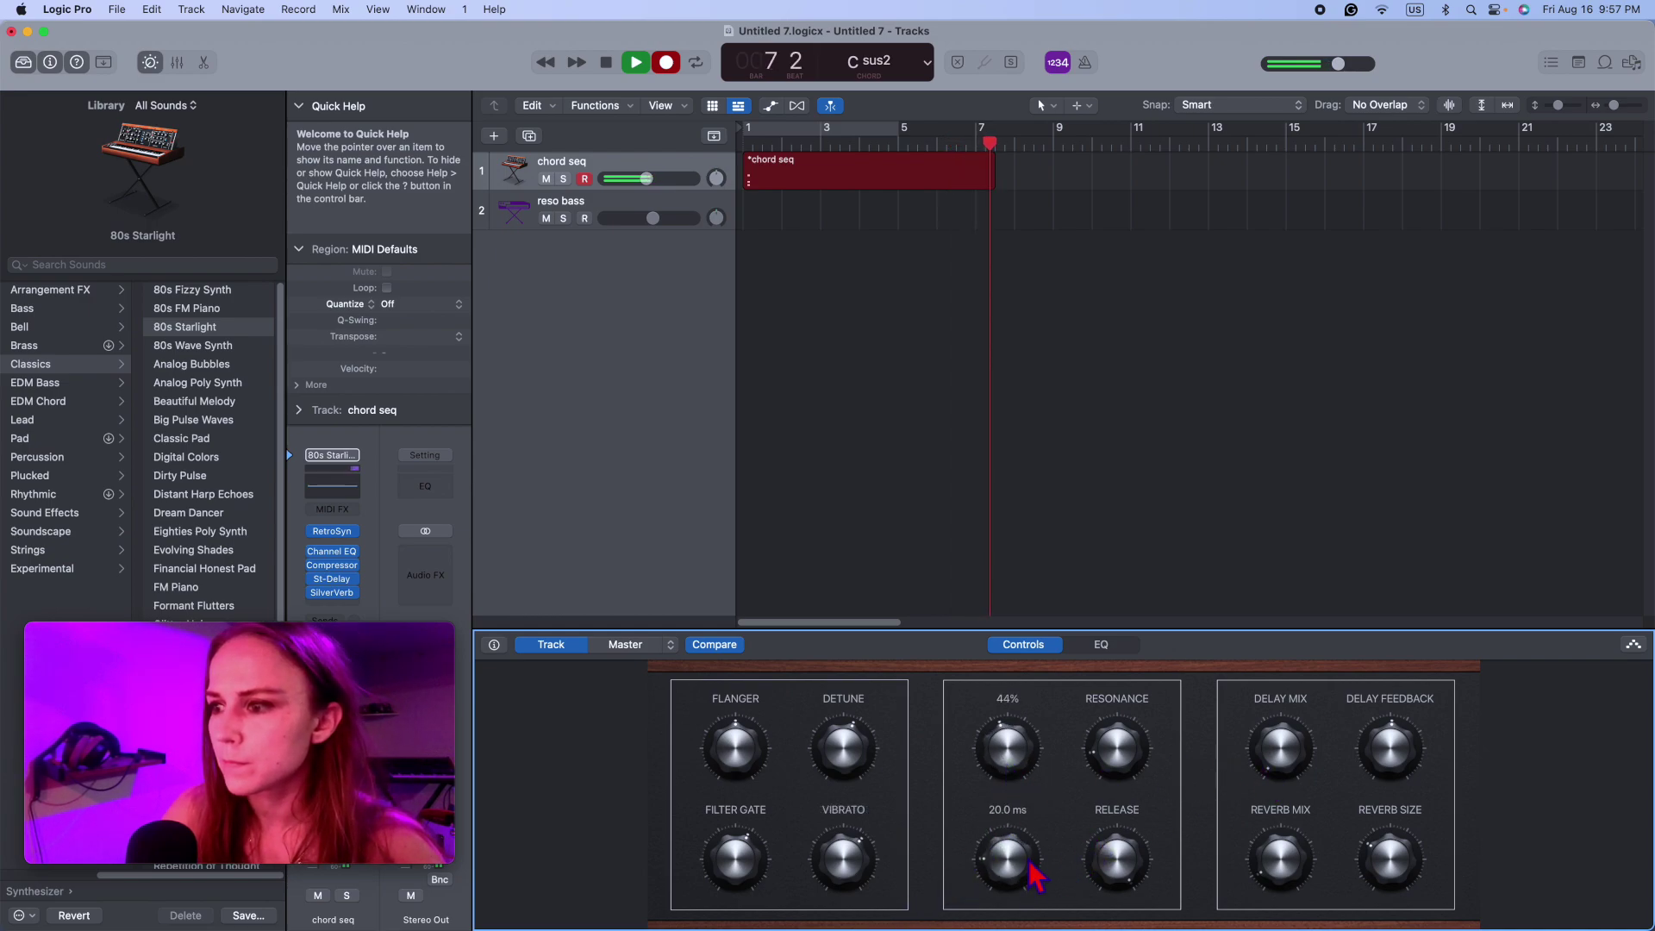
Step: Raise the resonance and move the cutoff to 40% while the chords are recording
drag(1117, 748, 1130, 669)
drag(1125, 753, 1123, 709)
drag(993, 755, 1049, 743)
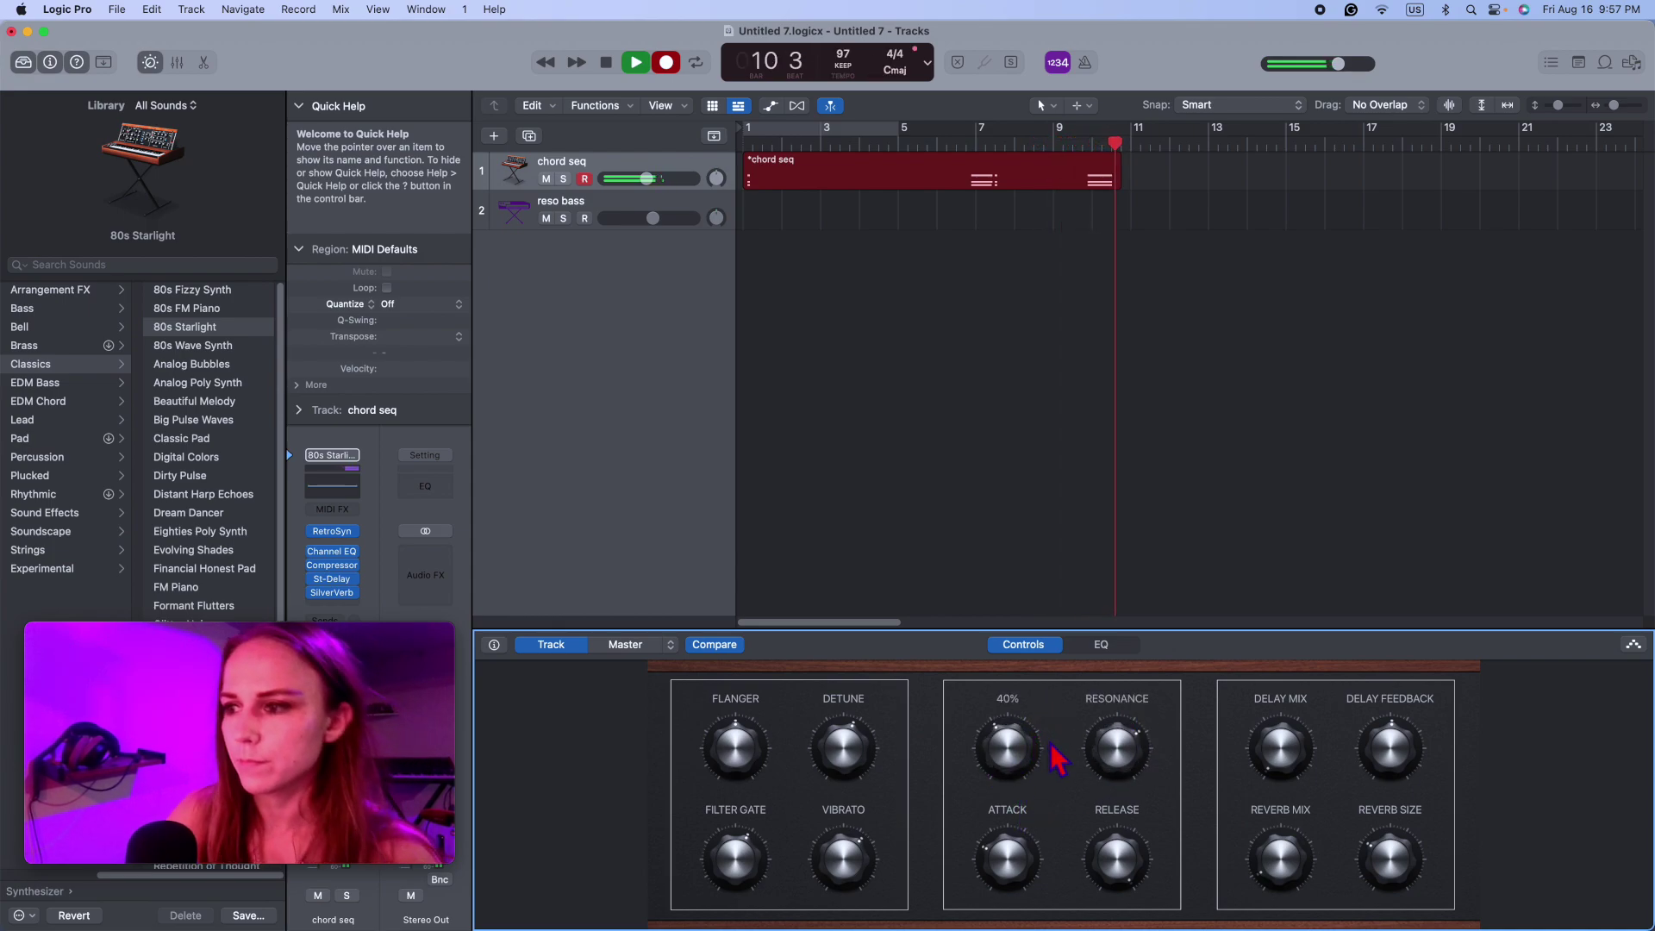
Step: Stop recording, set the cycle range over bars 1 to 11, and play back the recorded chord region
key(space)
mouse_move(1136, 129)
mouse_down()
mouse_move(580, 212)
mouse_move(659, 208)
mouse_up()
key(space)
key(space)
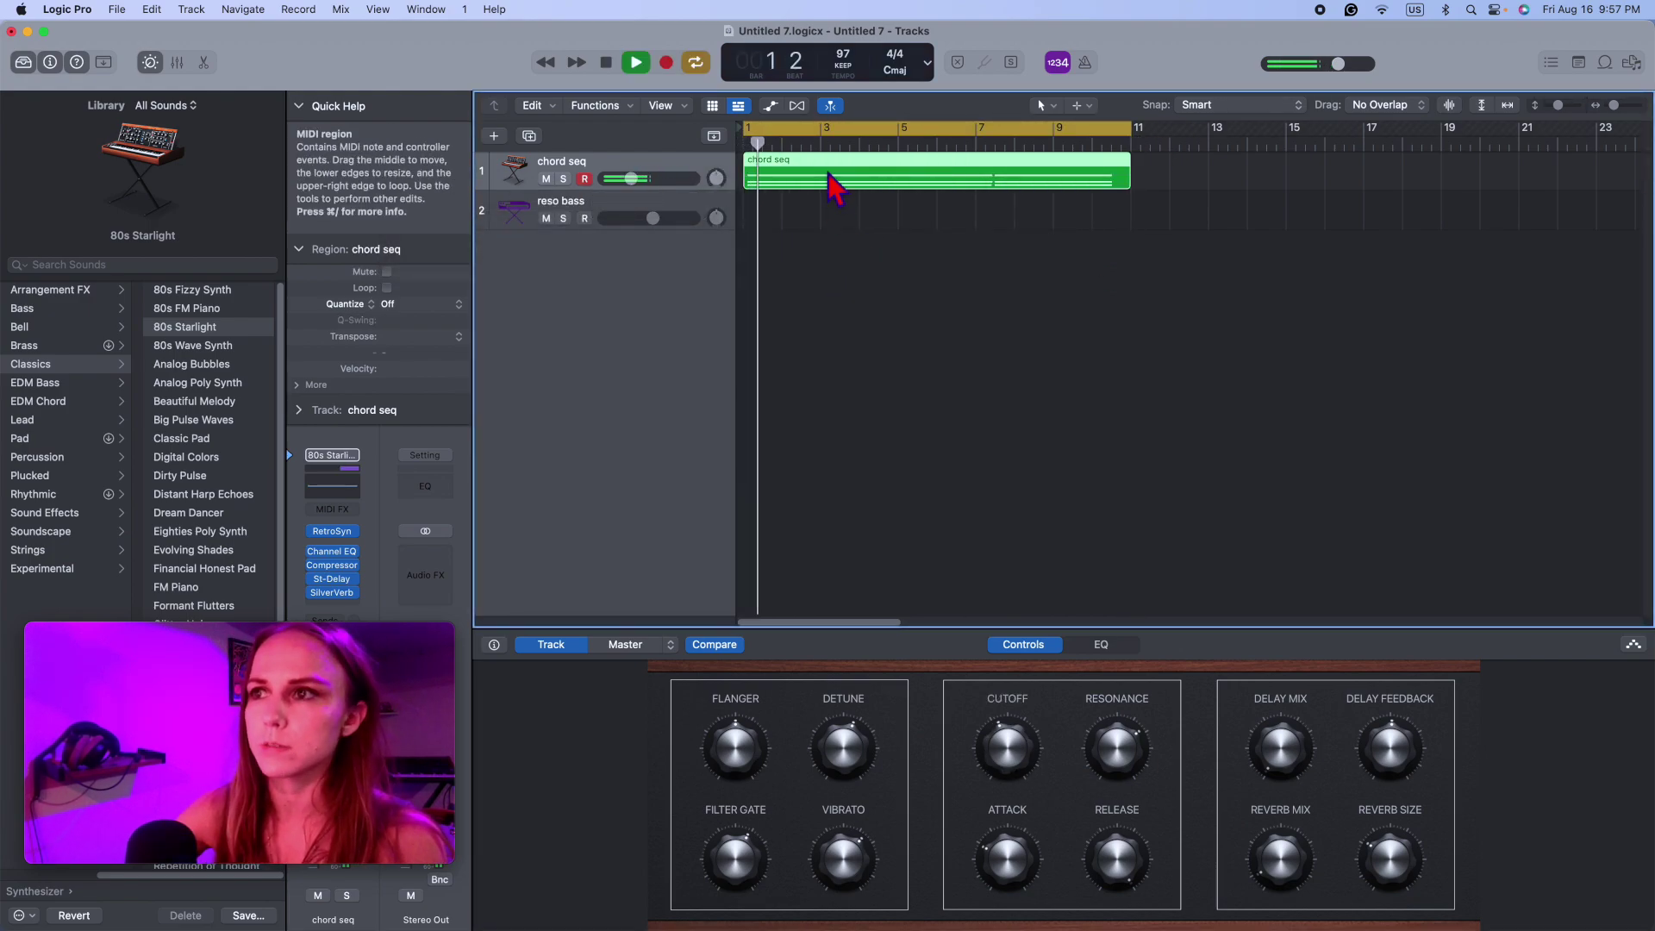
Step: Extend the start of the first chord's three notes back to bar 1, play the loop and slightly raise the chord seq track's volume
key(e)
drag(875, 845, 893, 515)
drag(1311, 853, 1537, 550)
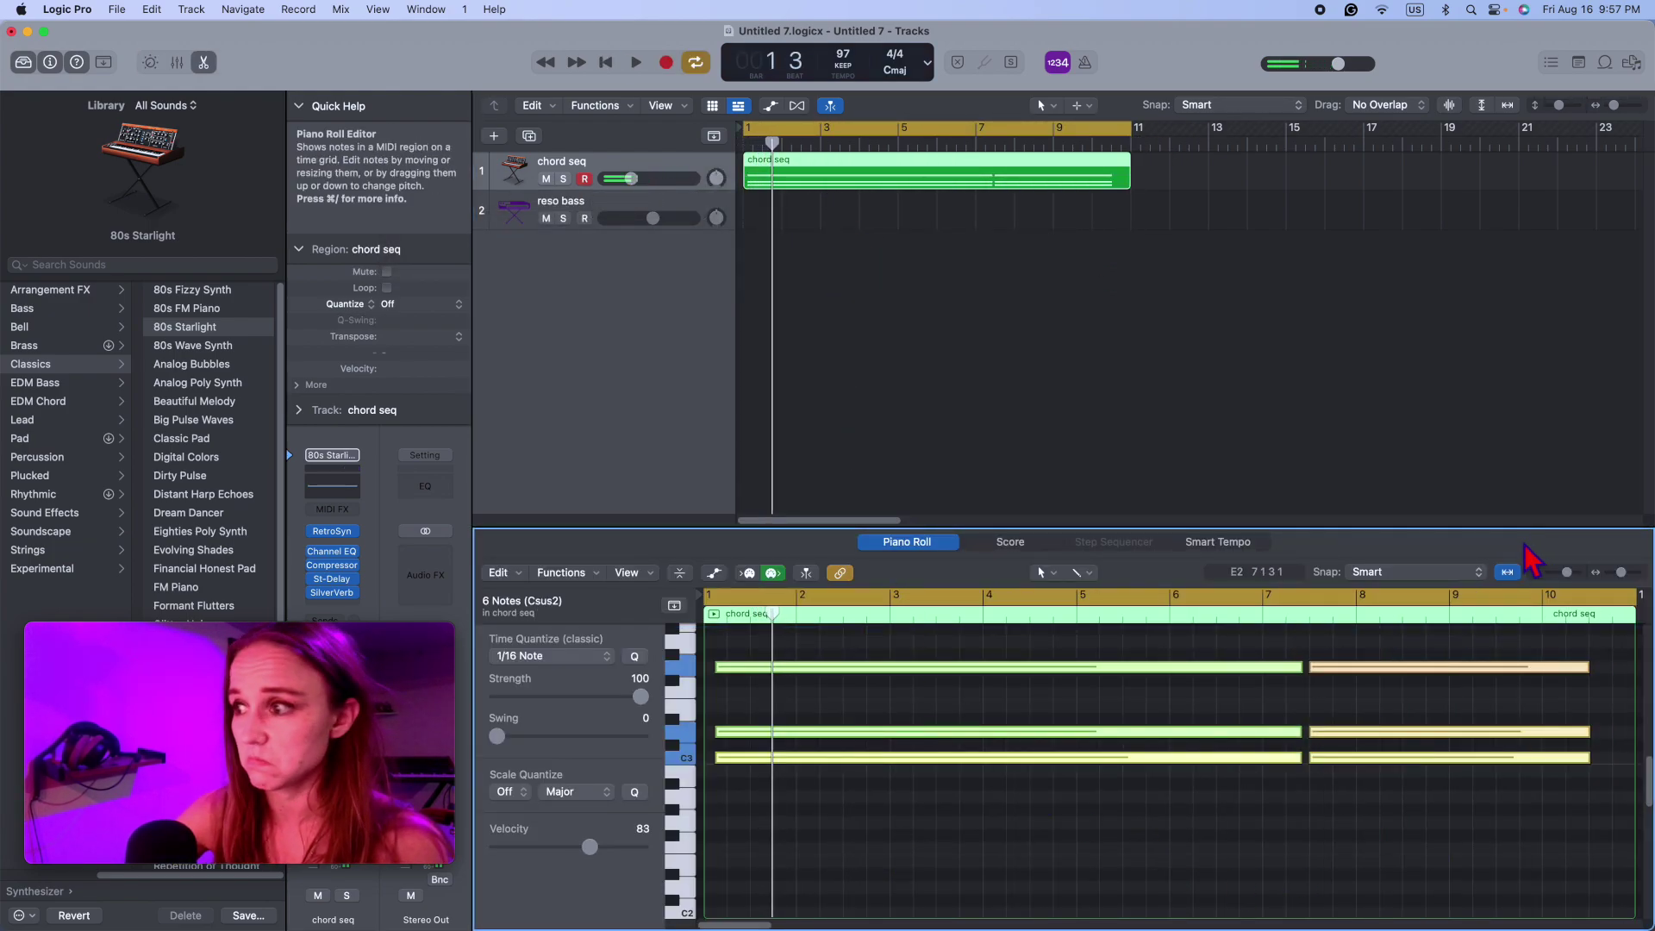
click(715, 814)
drag(726, 780, 721, 665)
key(space)
click(632, 181)
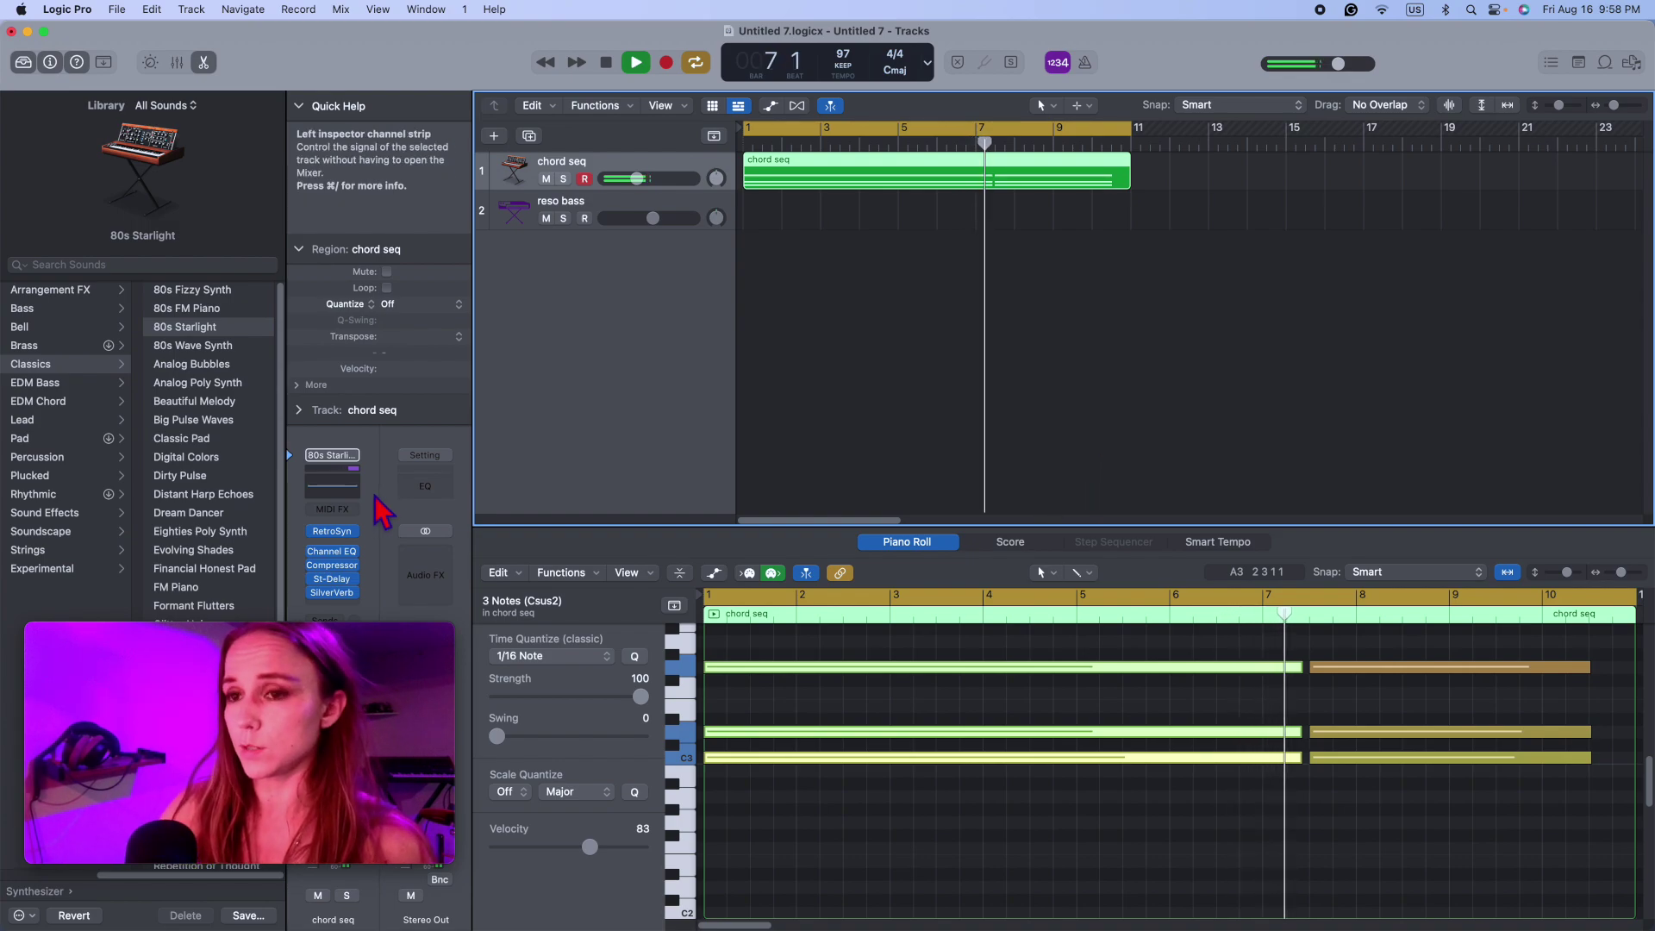
Step: Open the chord seq track's Retro Synth, raise oscillator Shape 1 slightly and shift the formant modulation towards the filter envelope
click(335, 532)
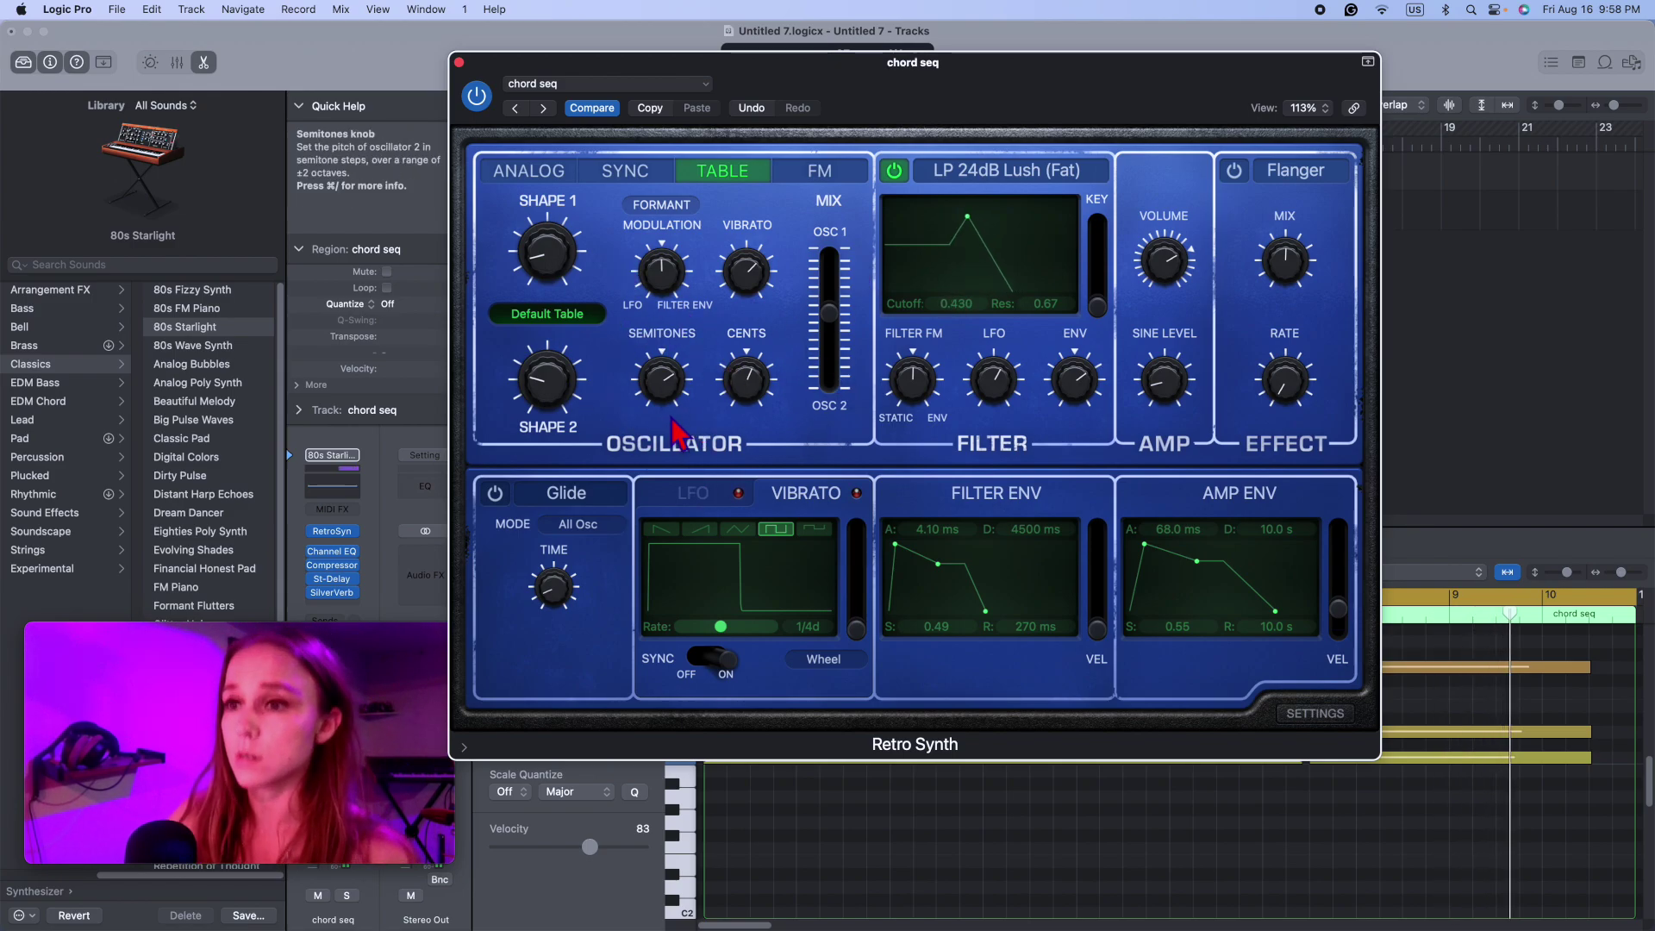
drag(552, 283, 568, 254)
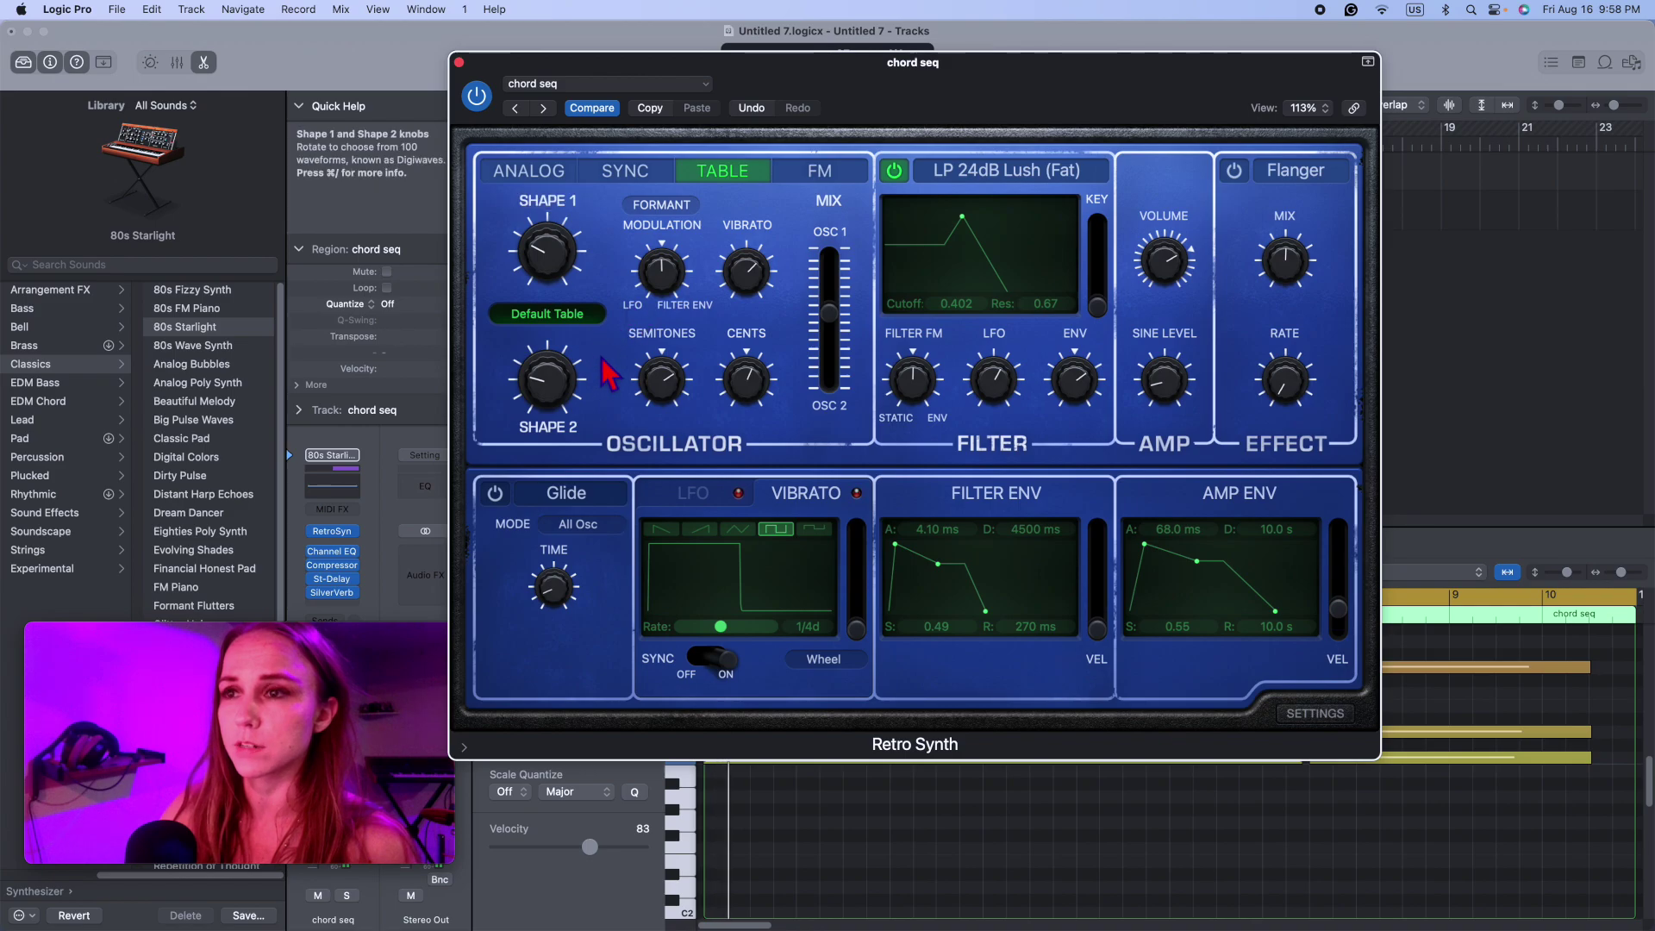
drag(662, 272, 672, 313)
drag(681, 232, 636, 291)
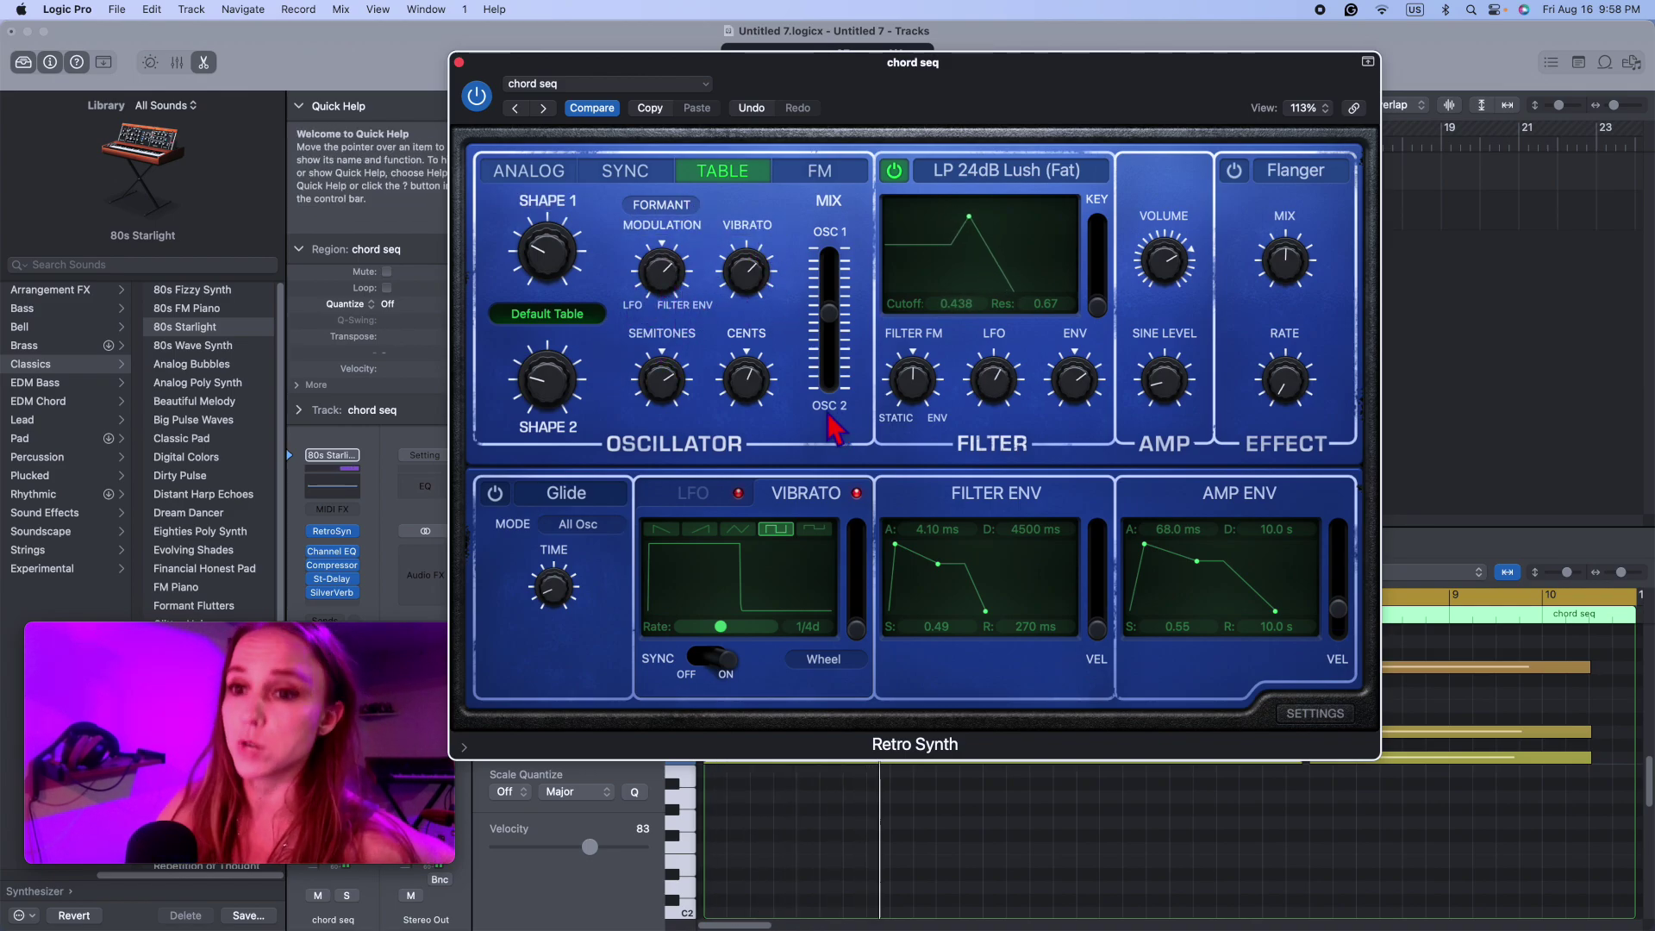
Step: Raise the oscillator vibrato and audition triangle and sawtooth vibrato waveforms at different rates, settling on a square wave at 1/8t
drag(741, 629, 761, 632)
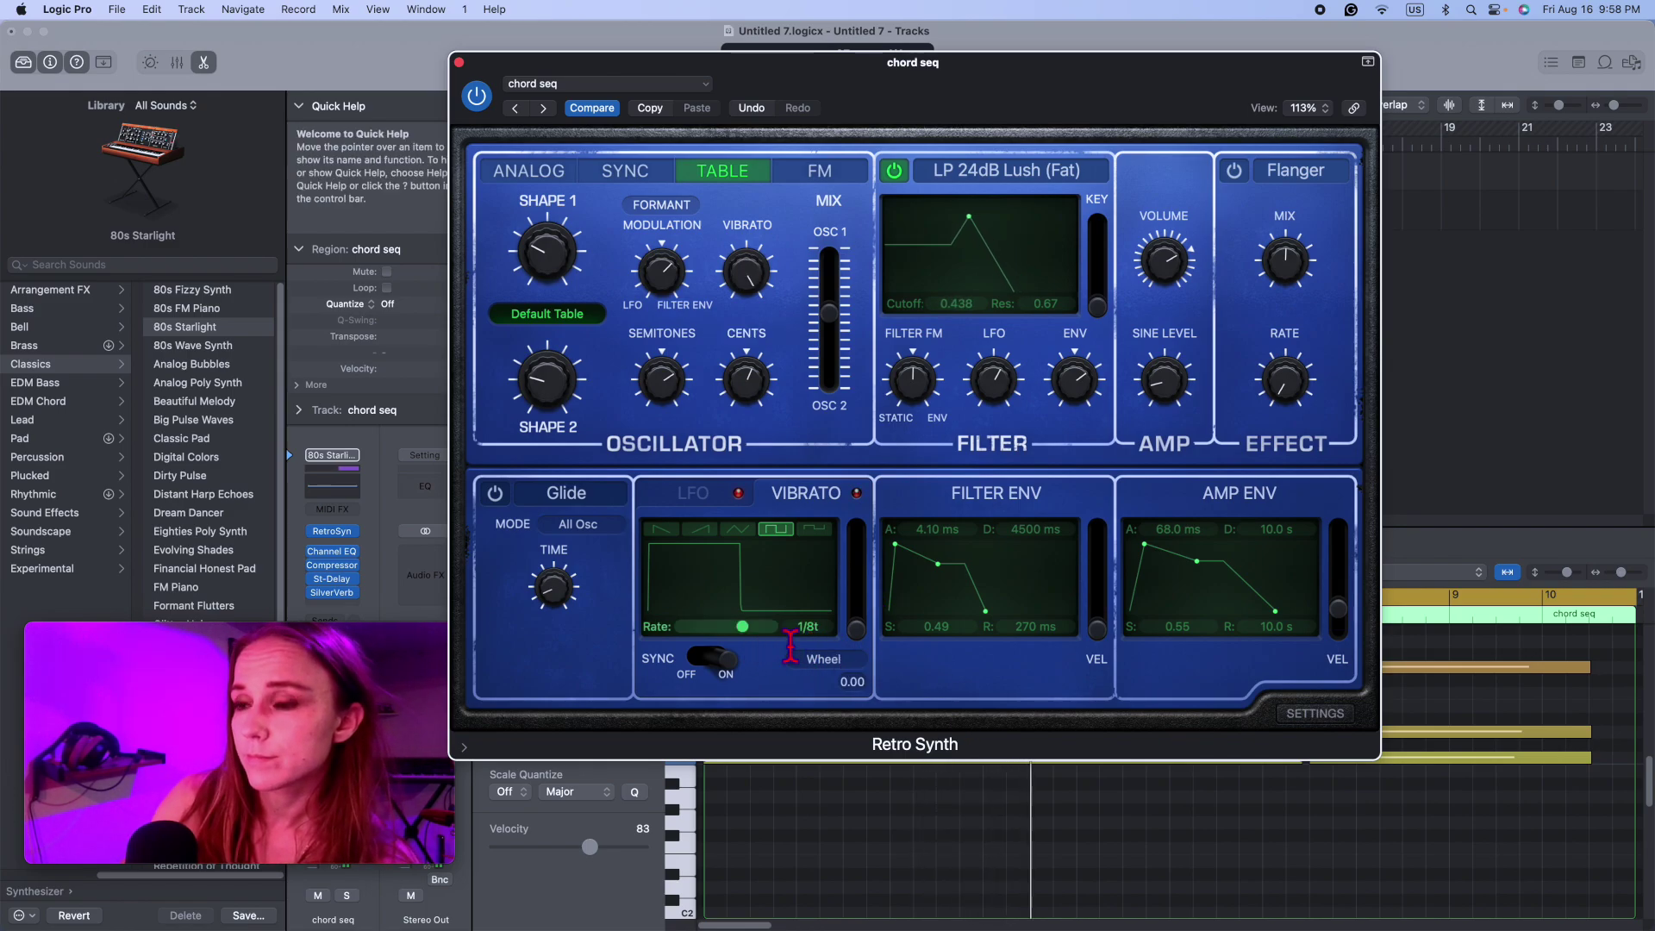
click(737, 529)
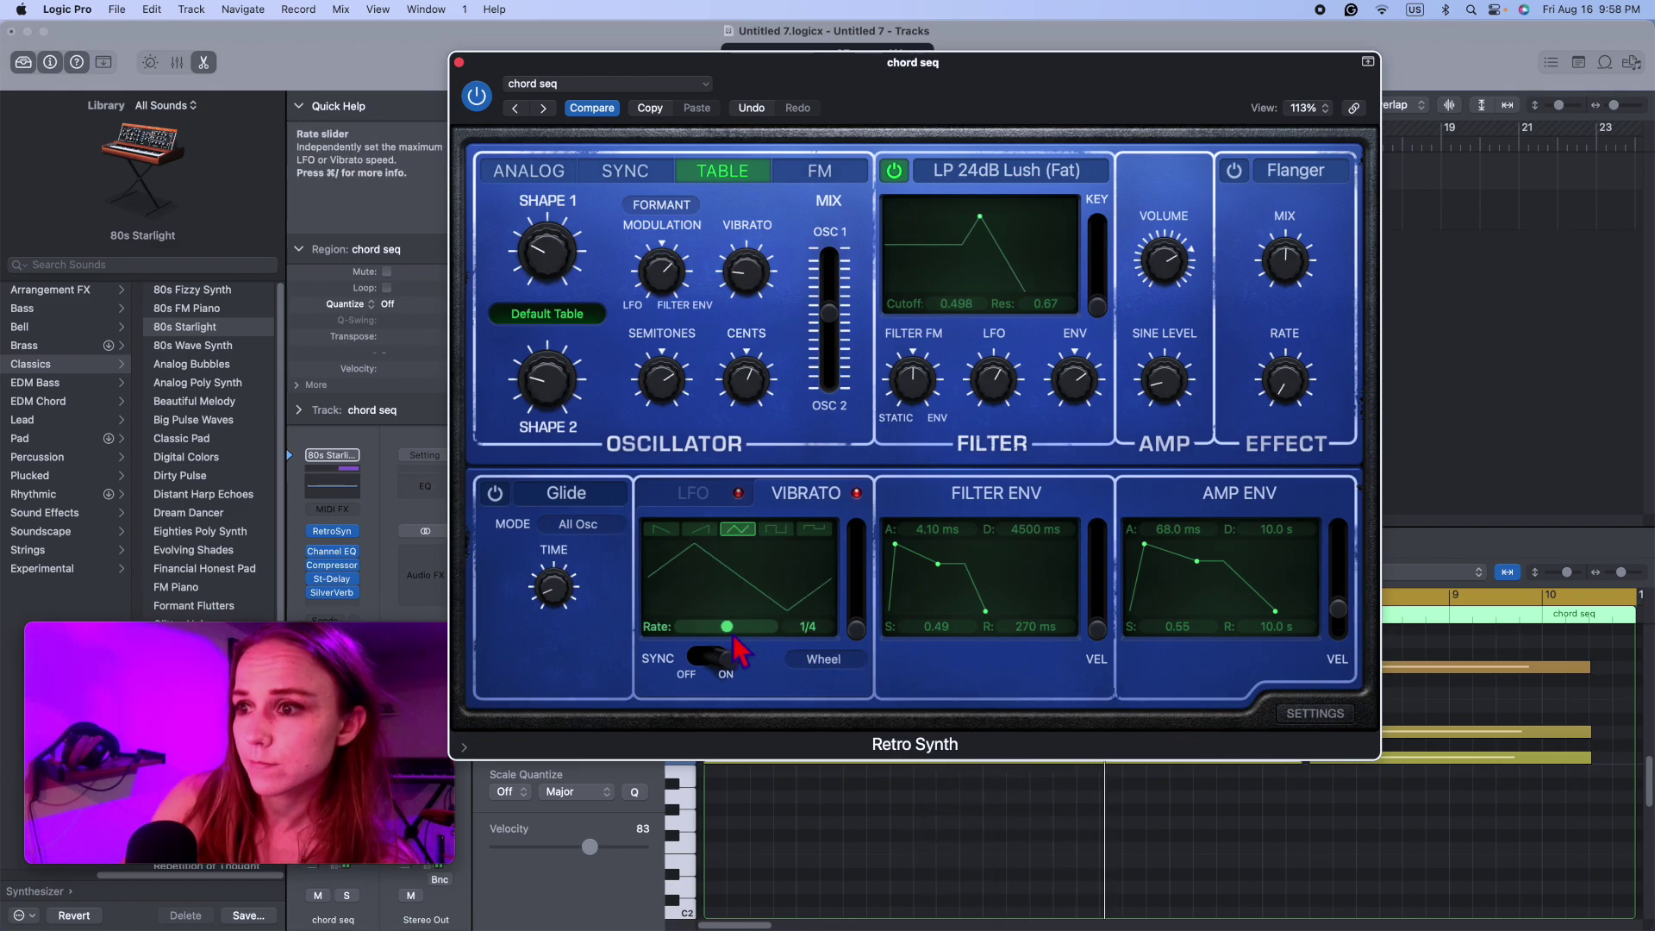
click(699, 529)
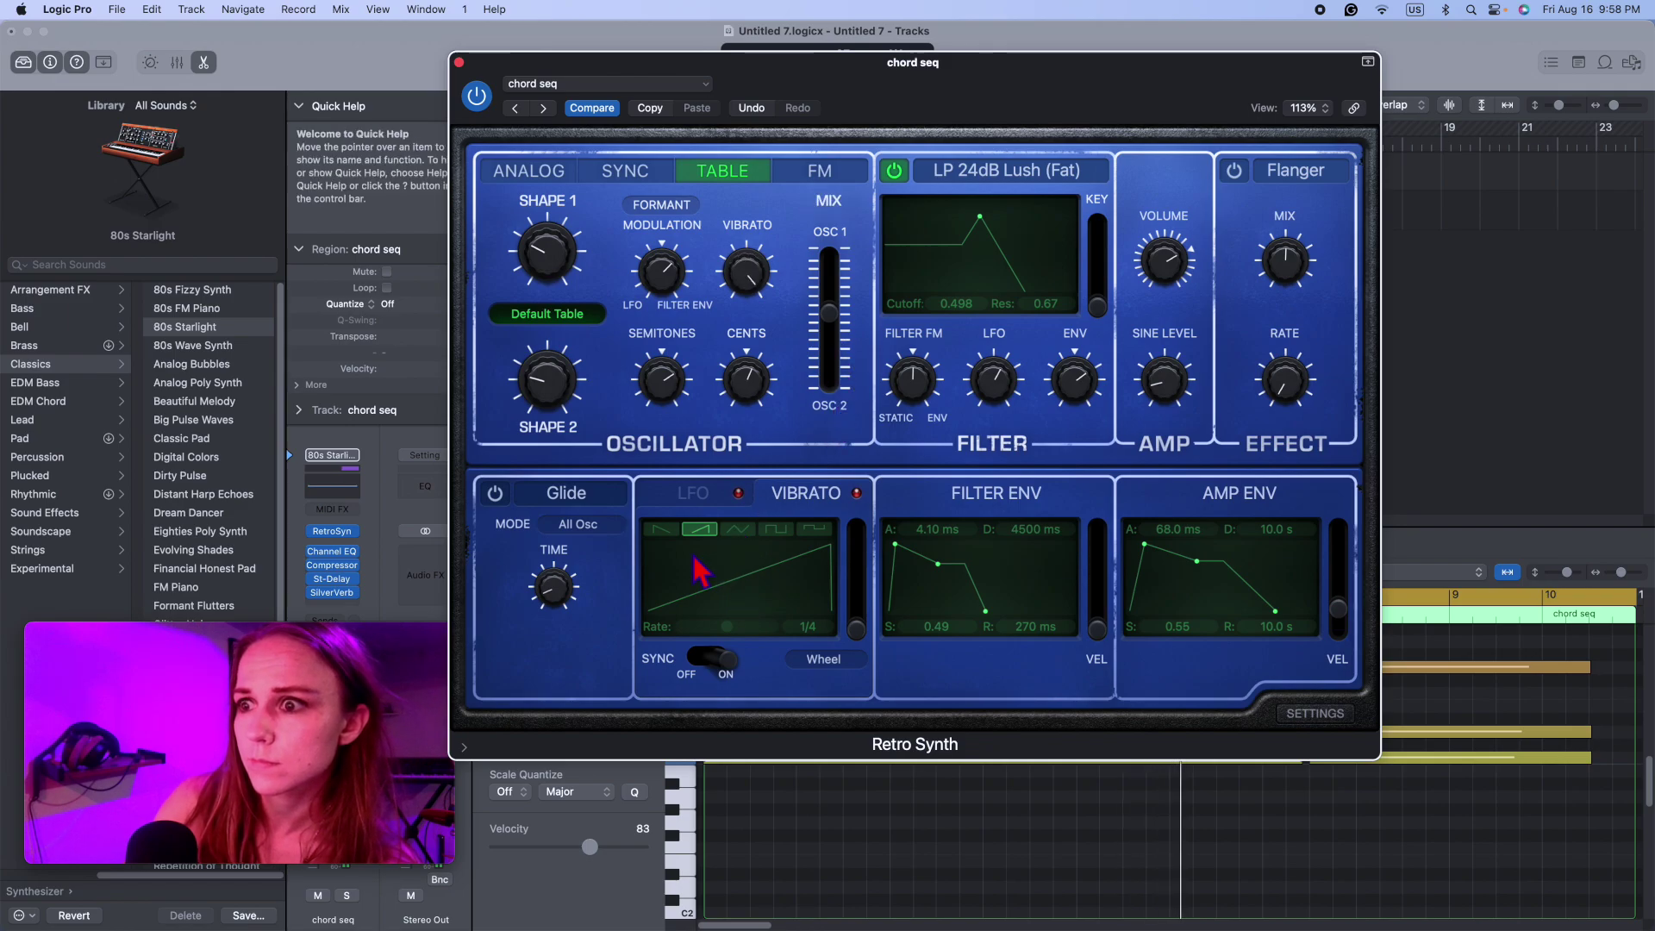
click(660, 528)
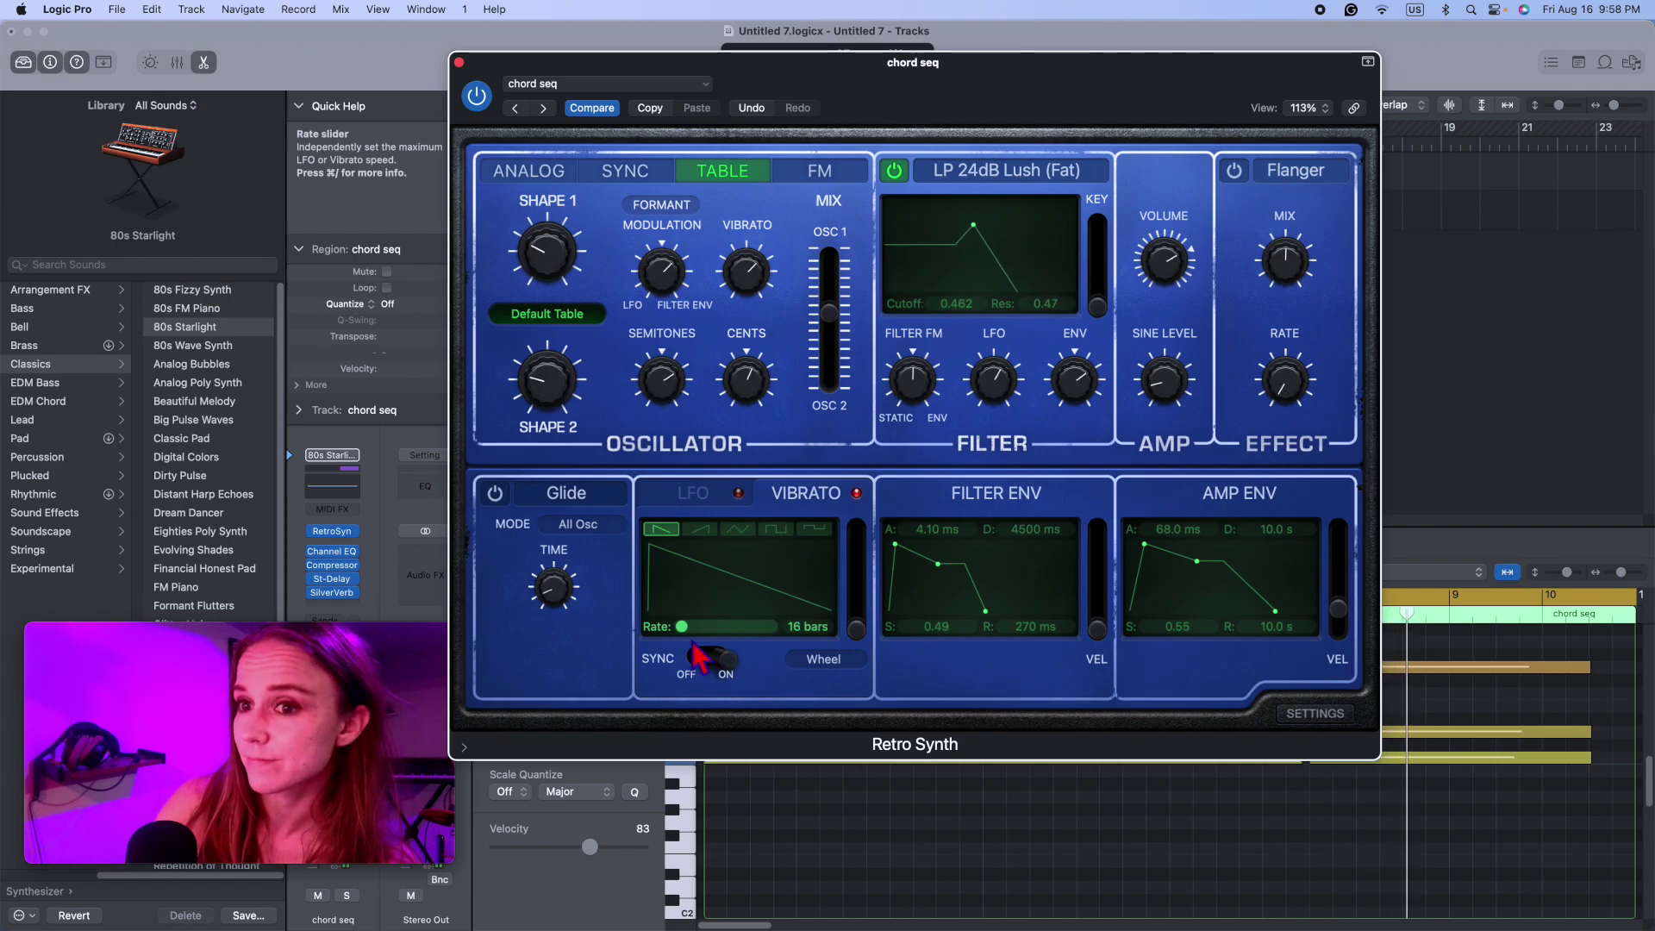
click(737, 528)
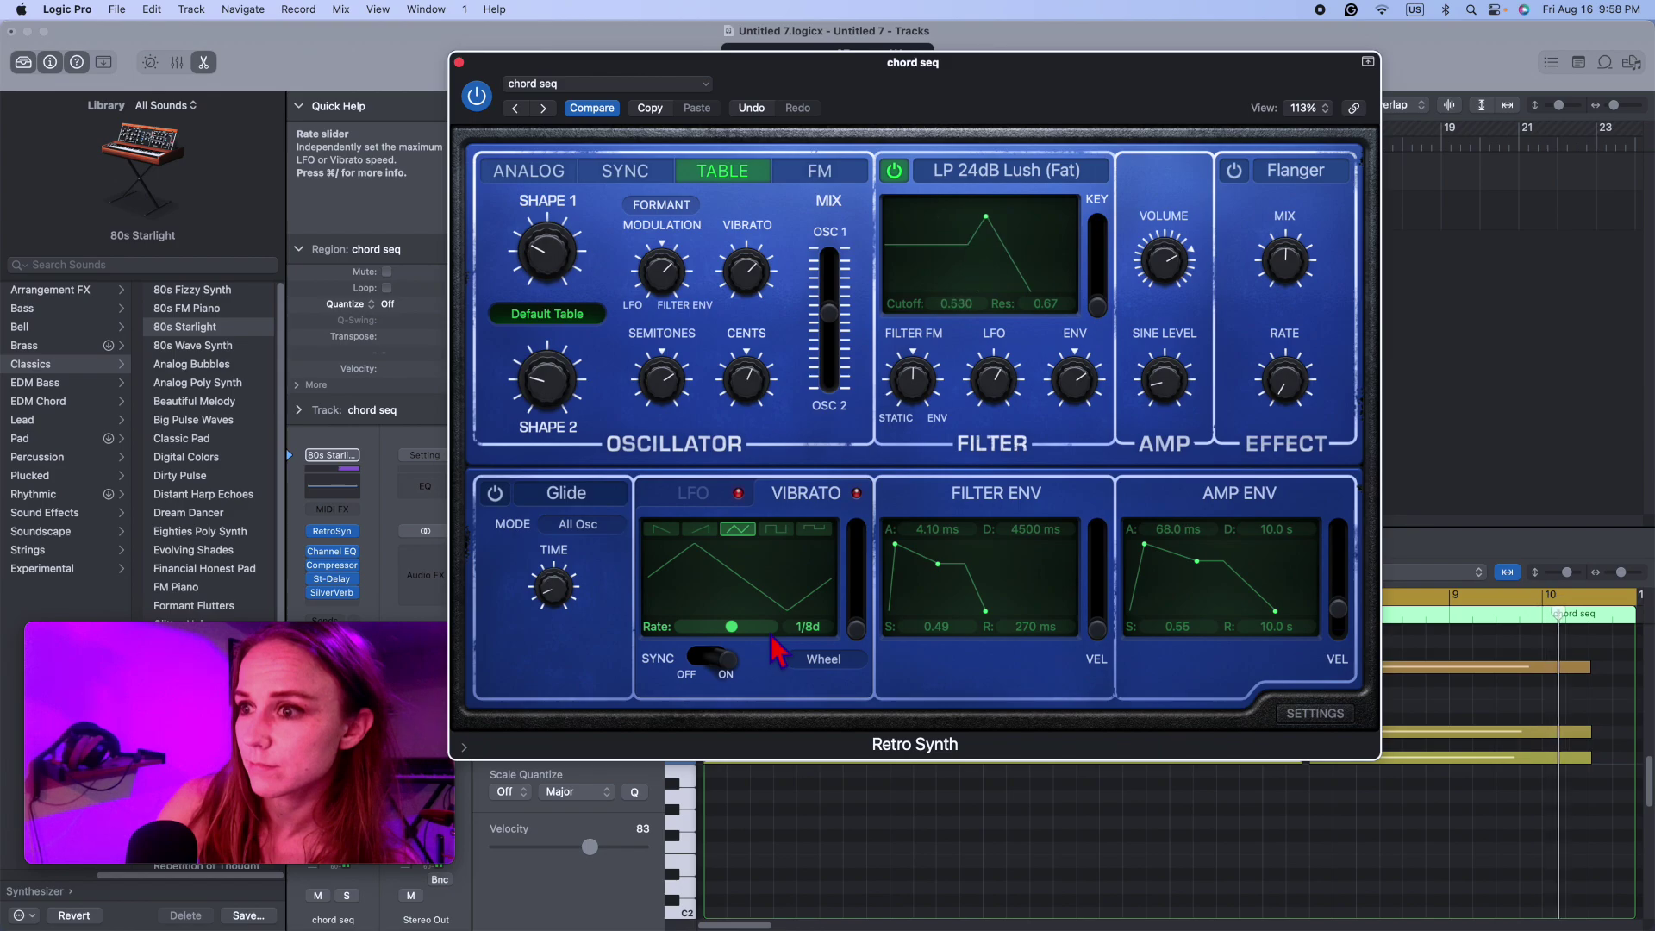
click(776, 528)
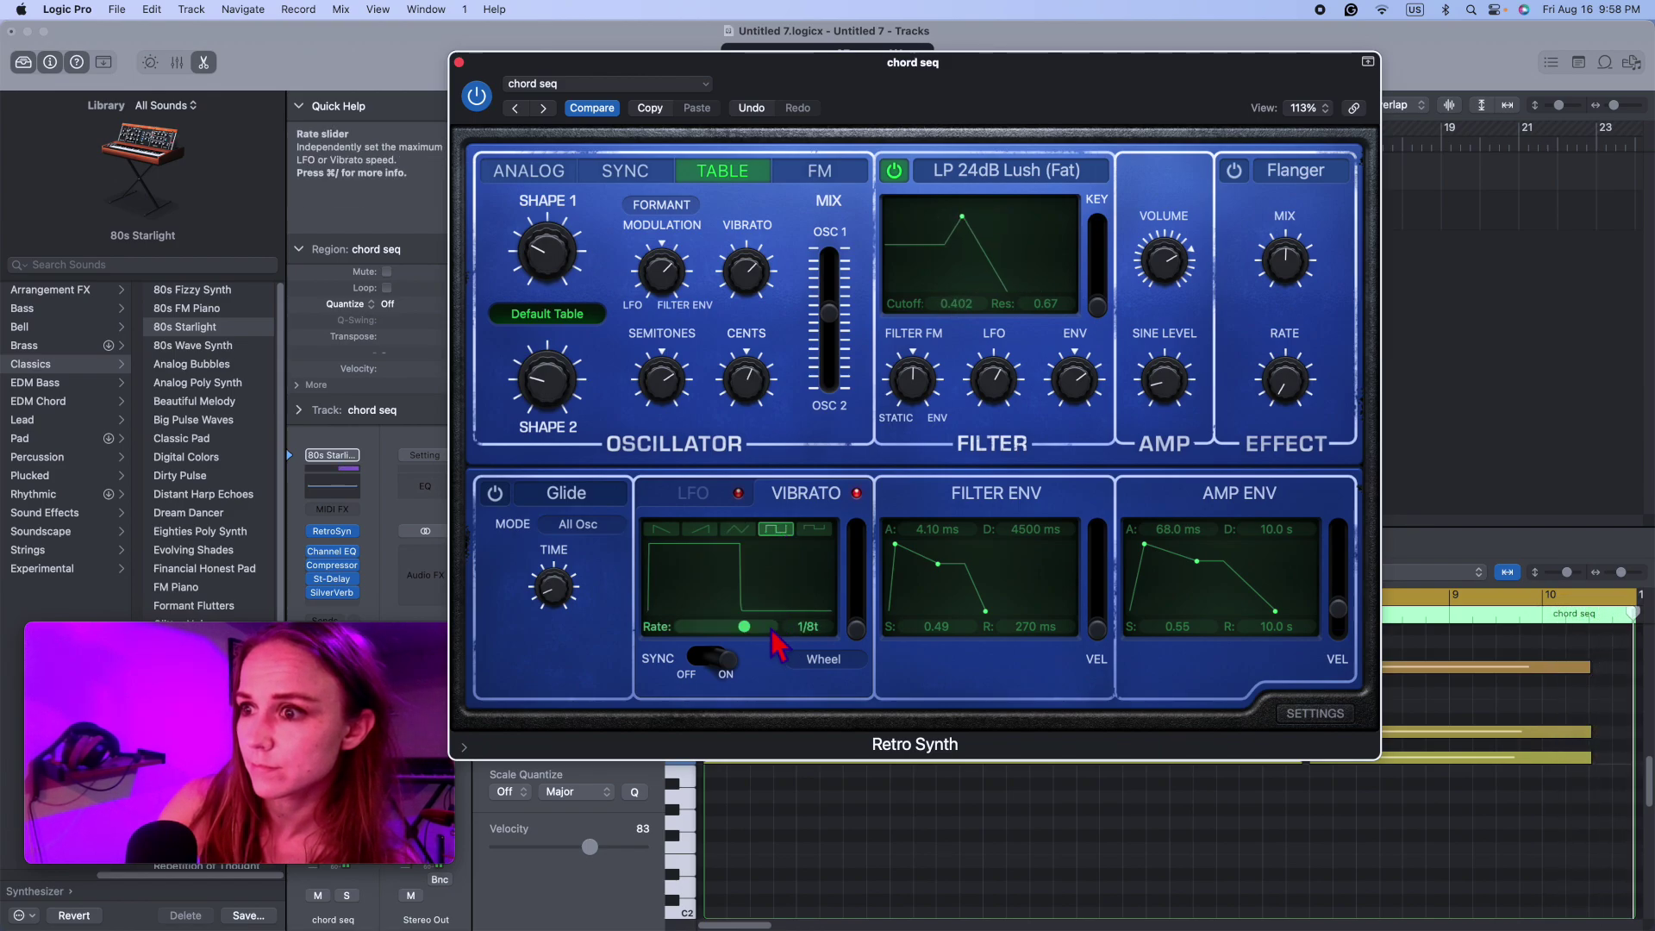
Step: Adjust the filter's LFO amount and give the LFO a triangle wave at 1/2t with an intensity of 0.31, trying a square wave as well
click(698, 493)
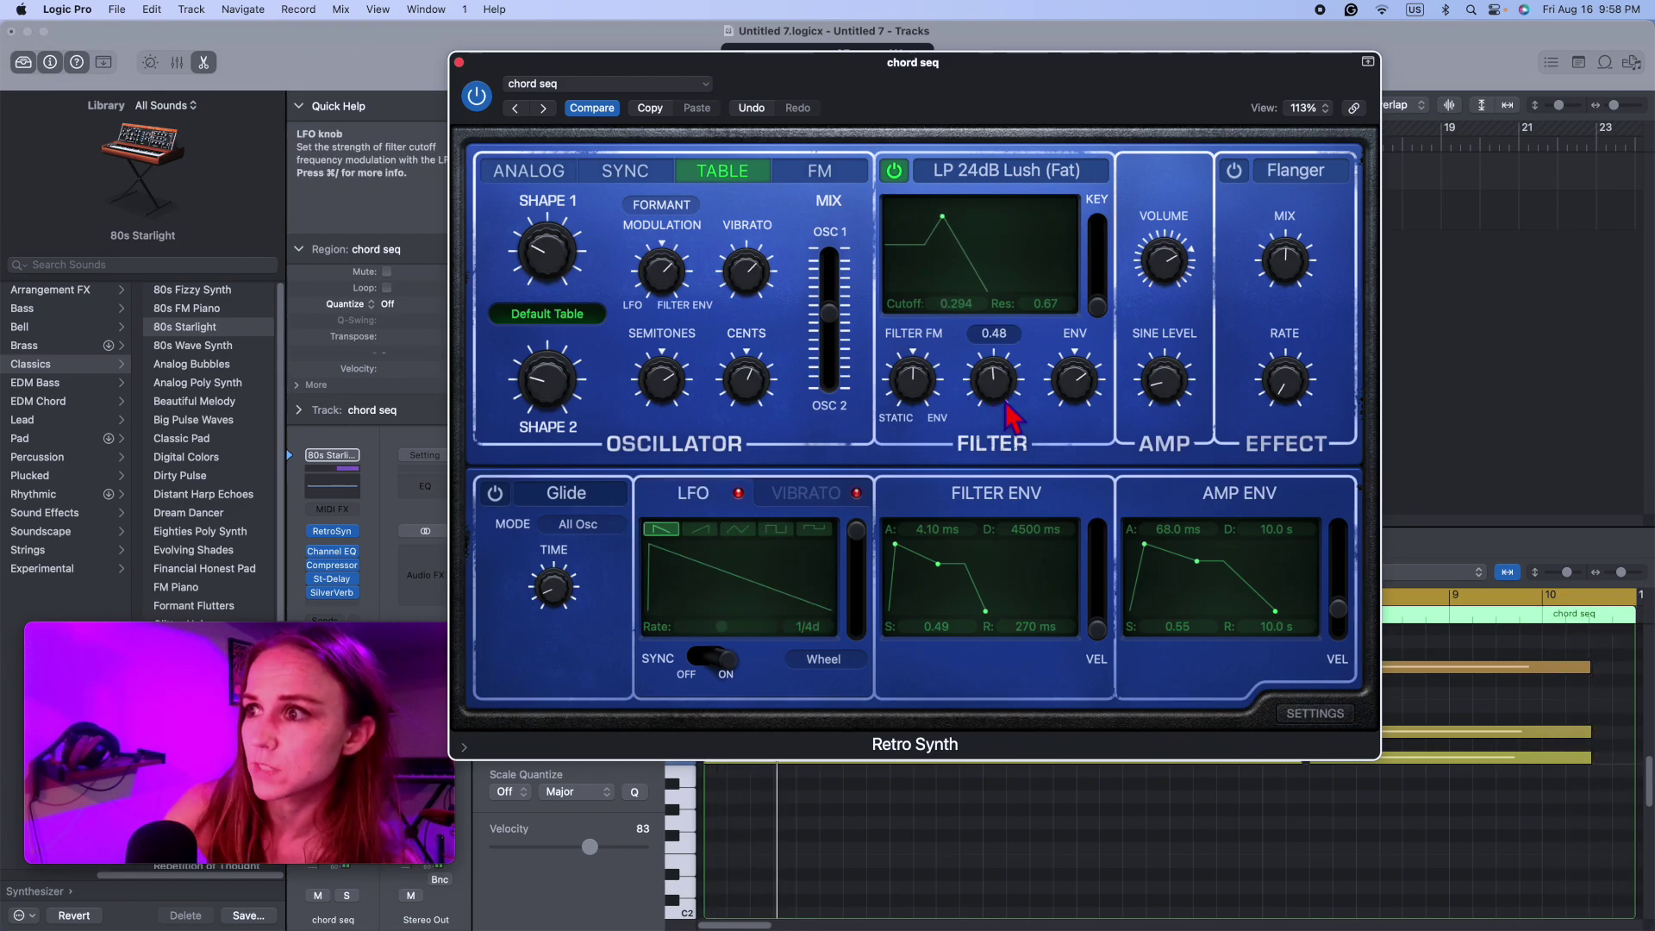
click(737, 528)
drag(760, 634, 764, 636)
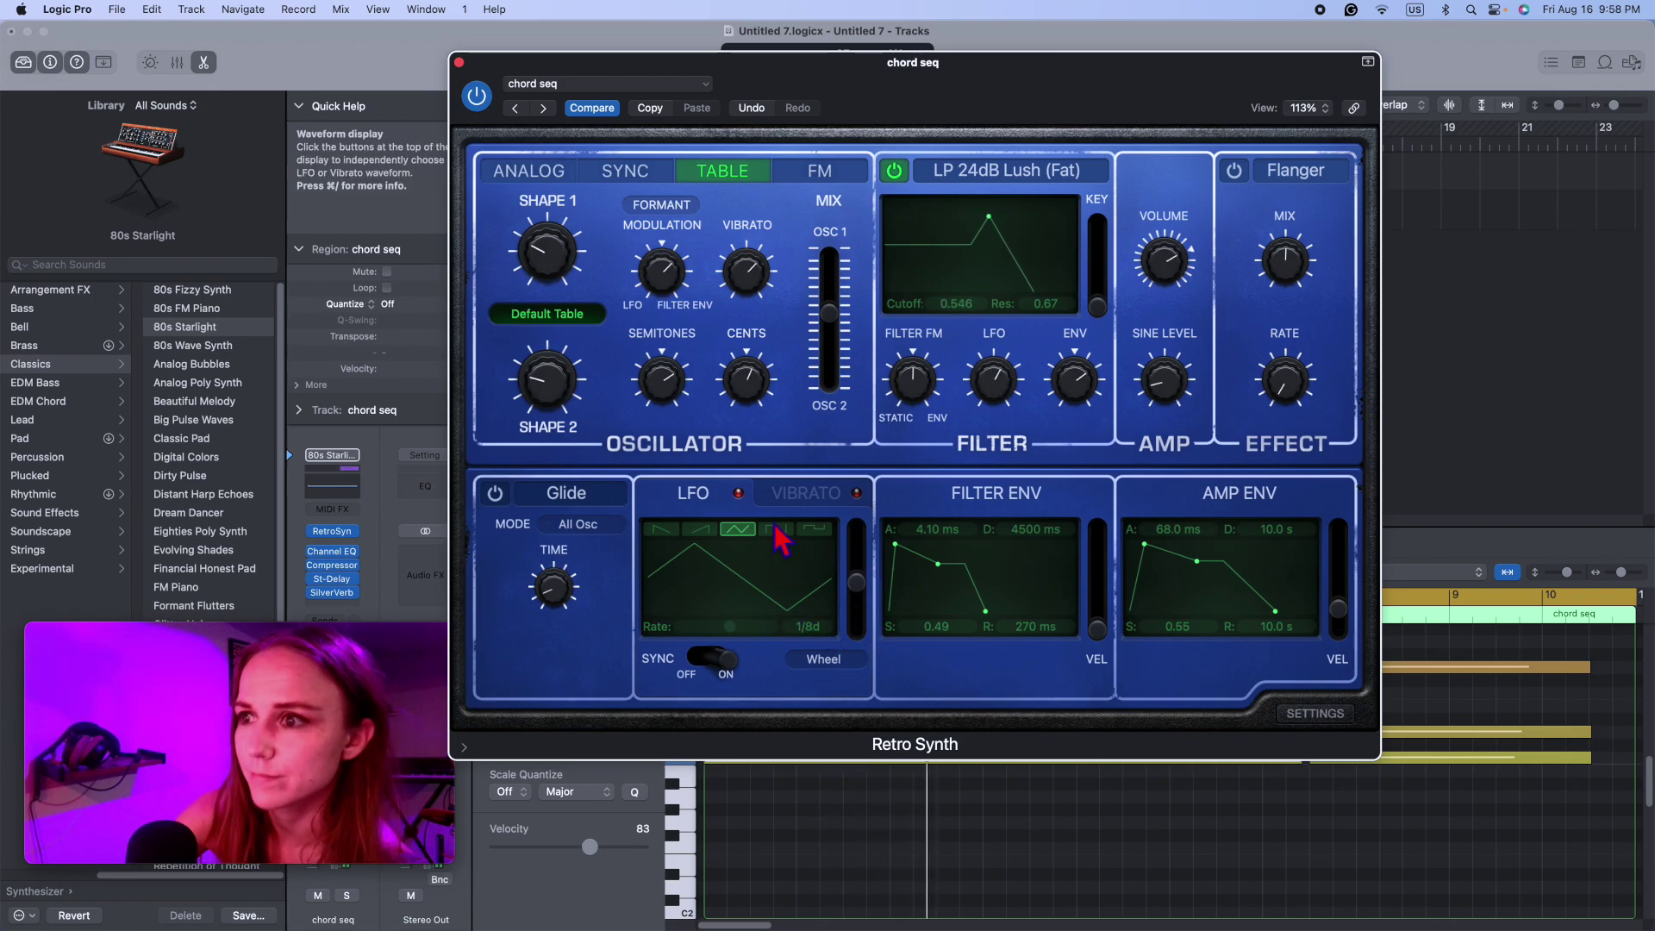
drag(751, 631, 745, 628)
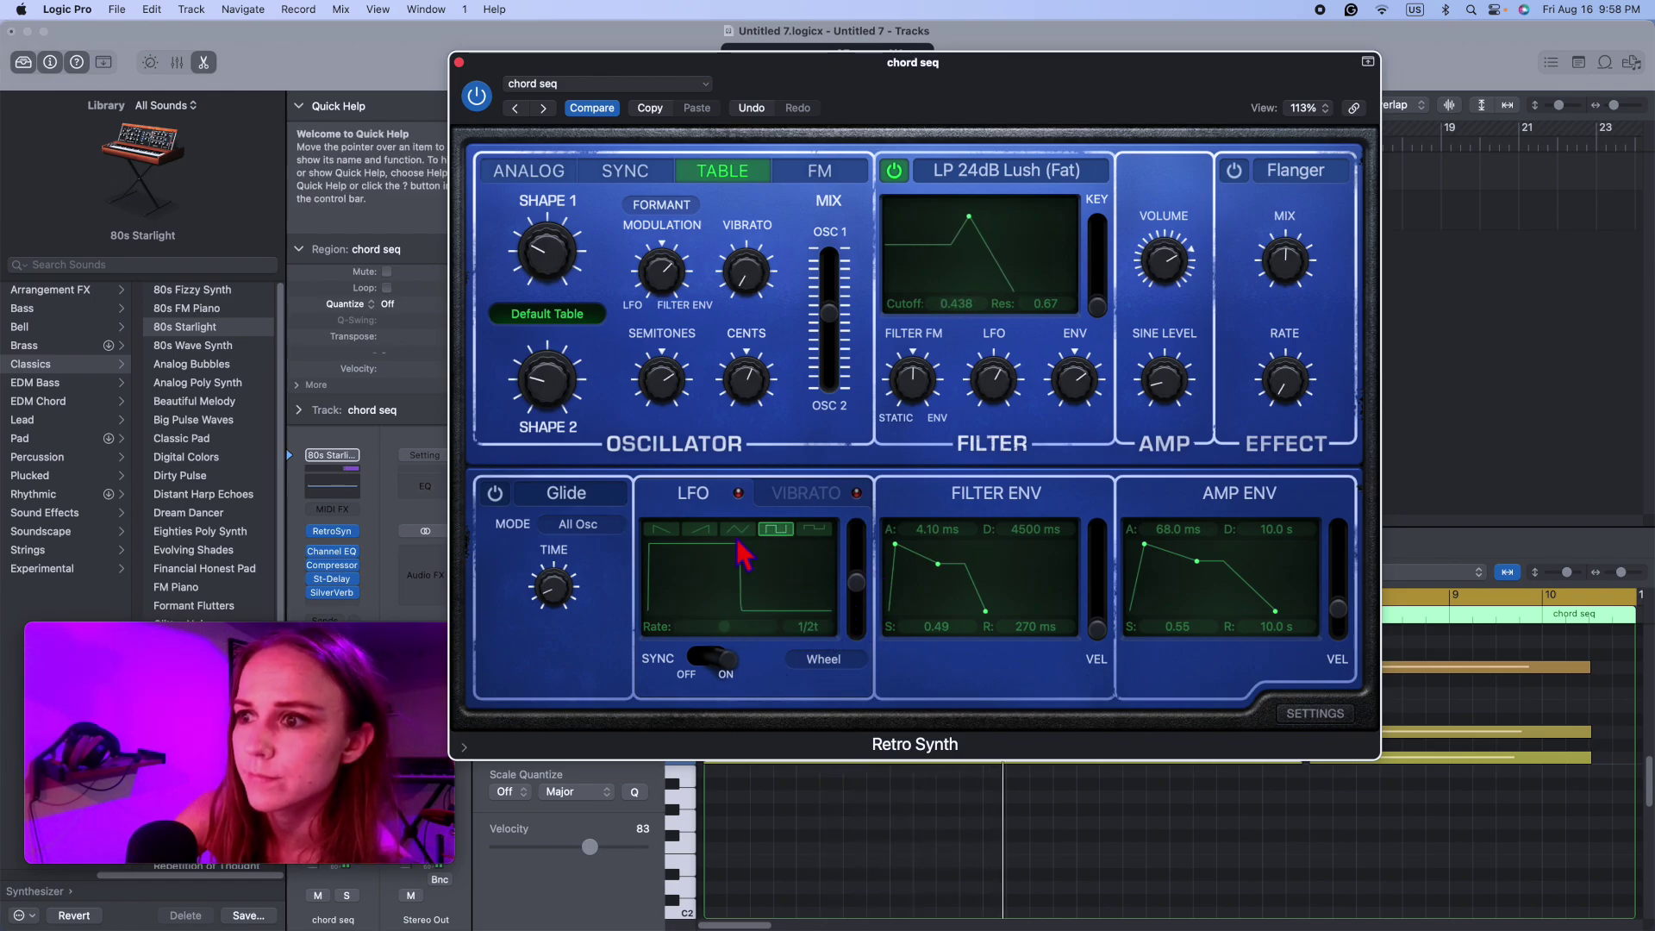
click(737, 528)
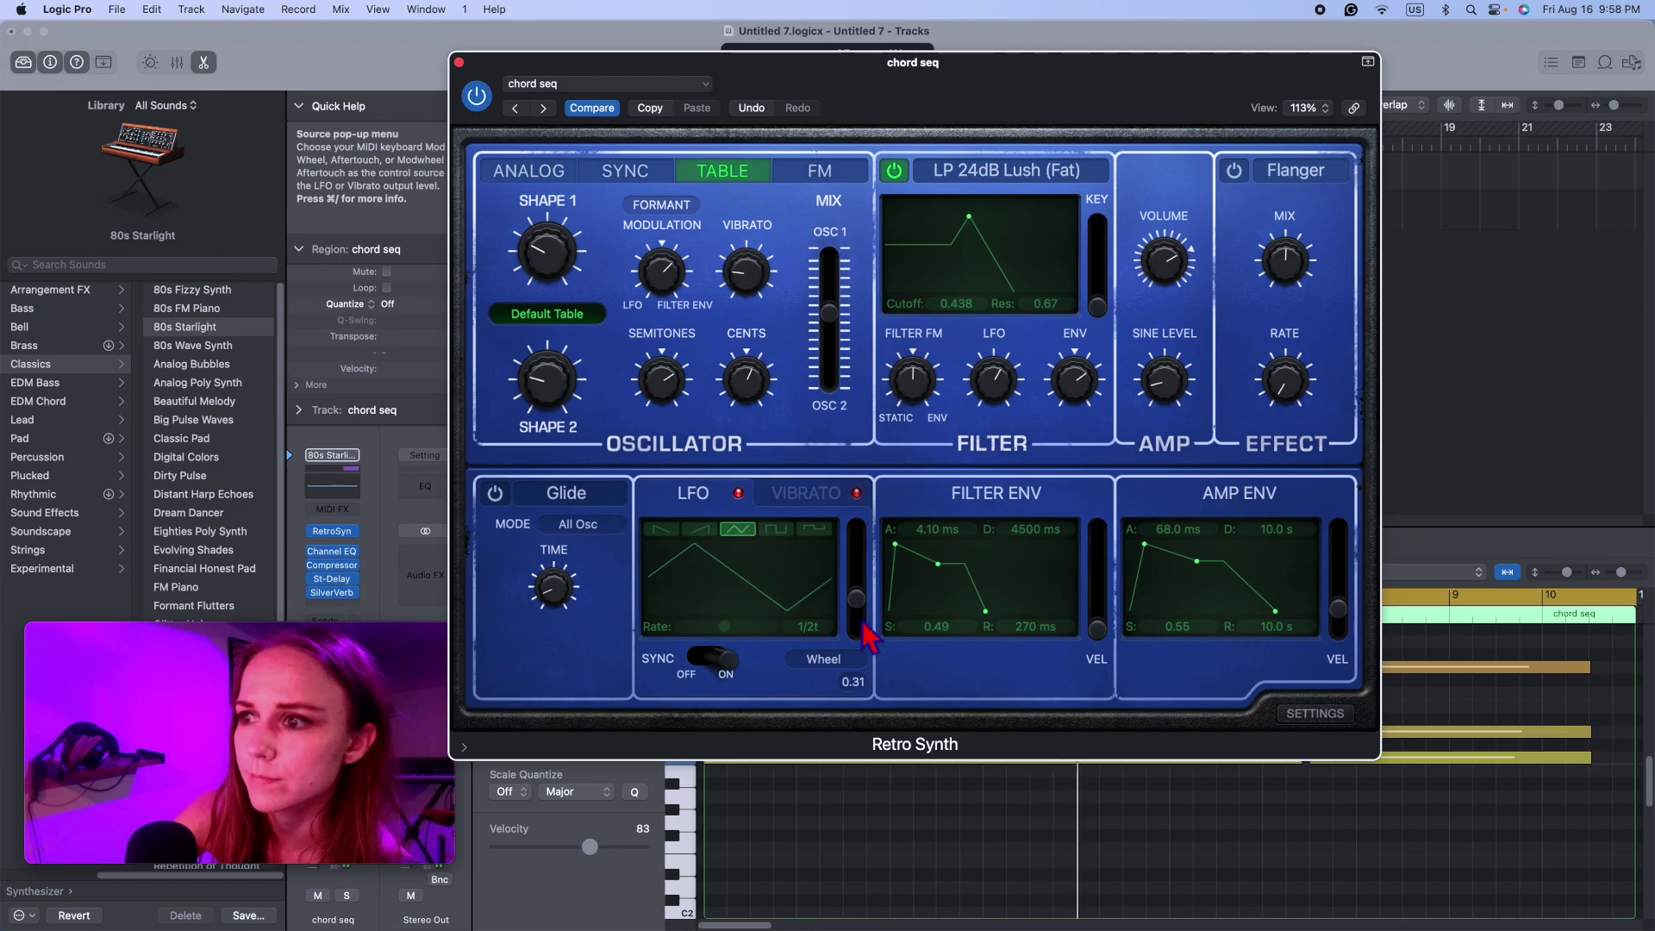
Step: Try sawtooth and triangle LFO waves, then use a square wave at 1/16 with intensity 0.66 and a filter LFO amount of 0.54
click(660, 530)
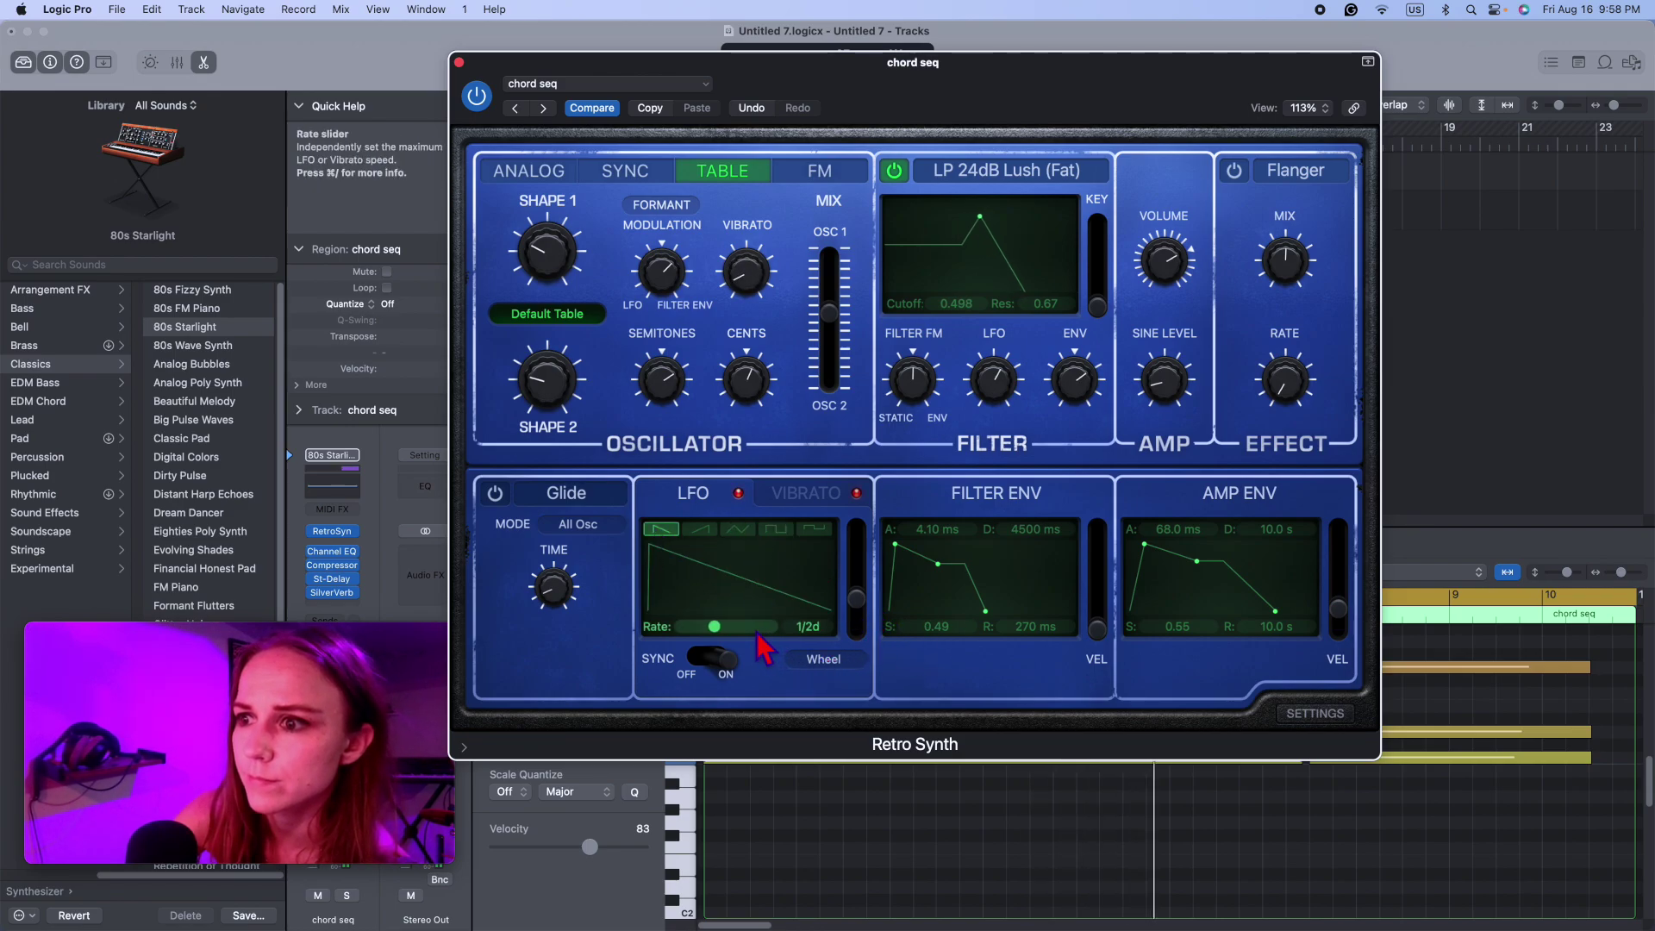
drag(743, 633, 762, 633)
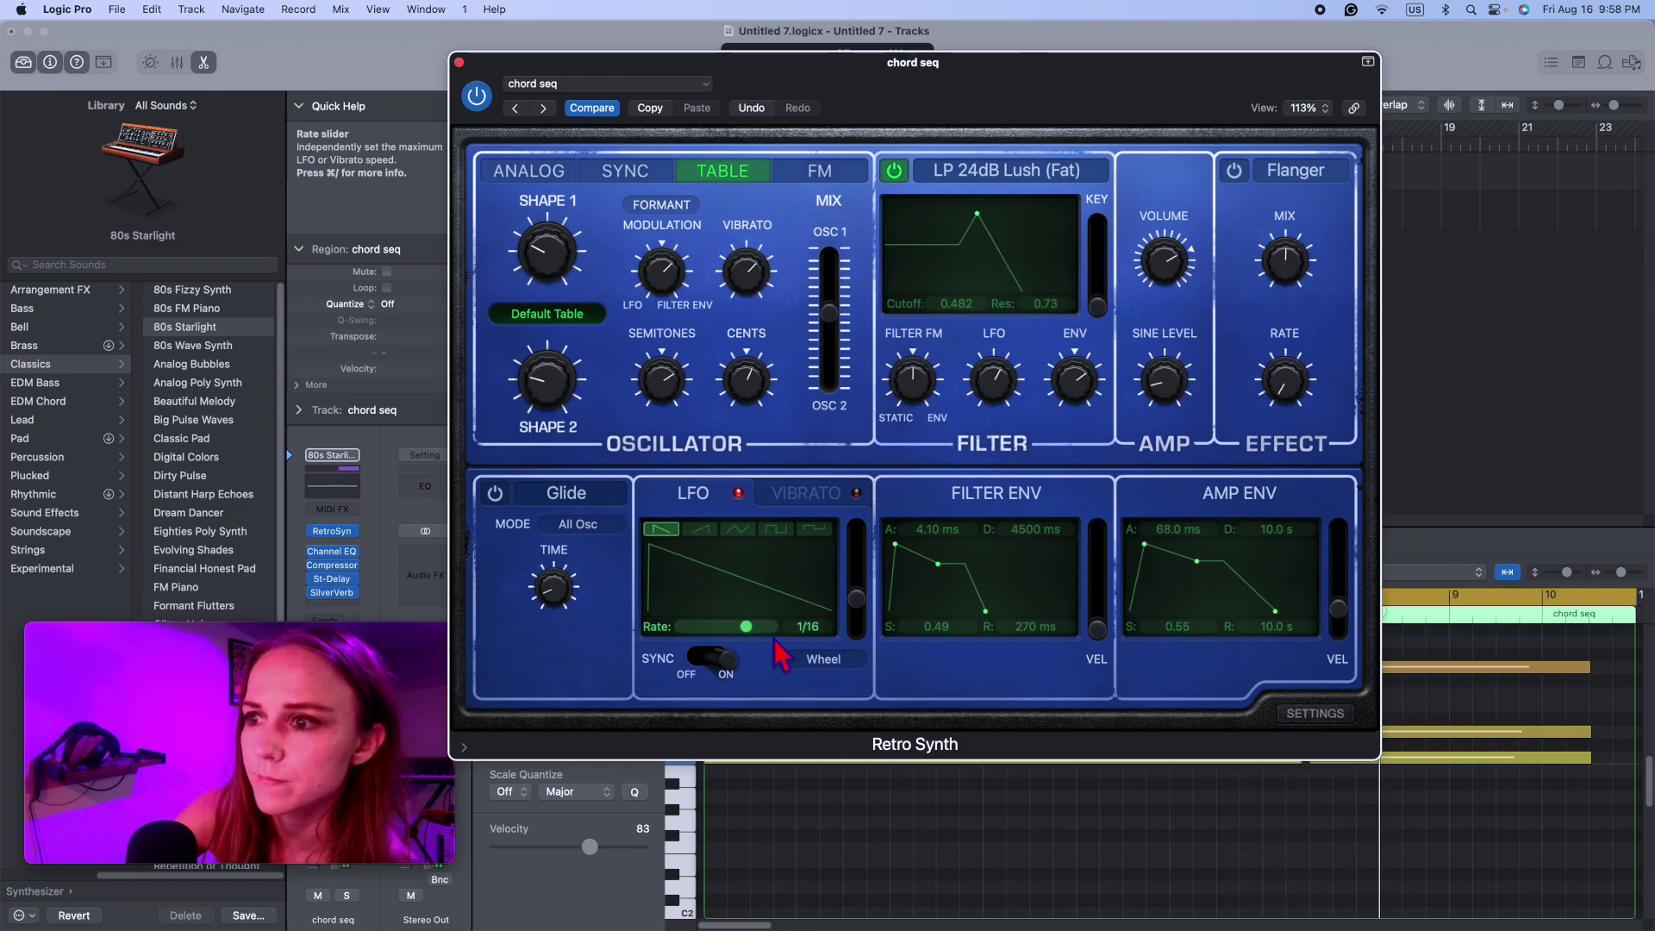
click(738, 528)
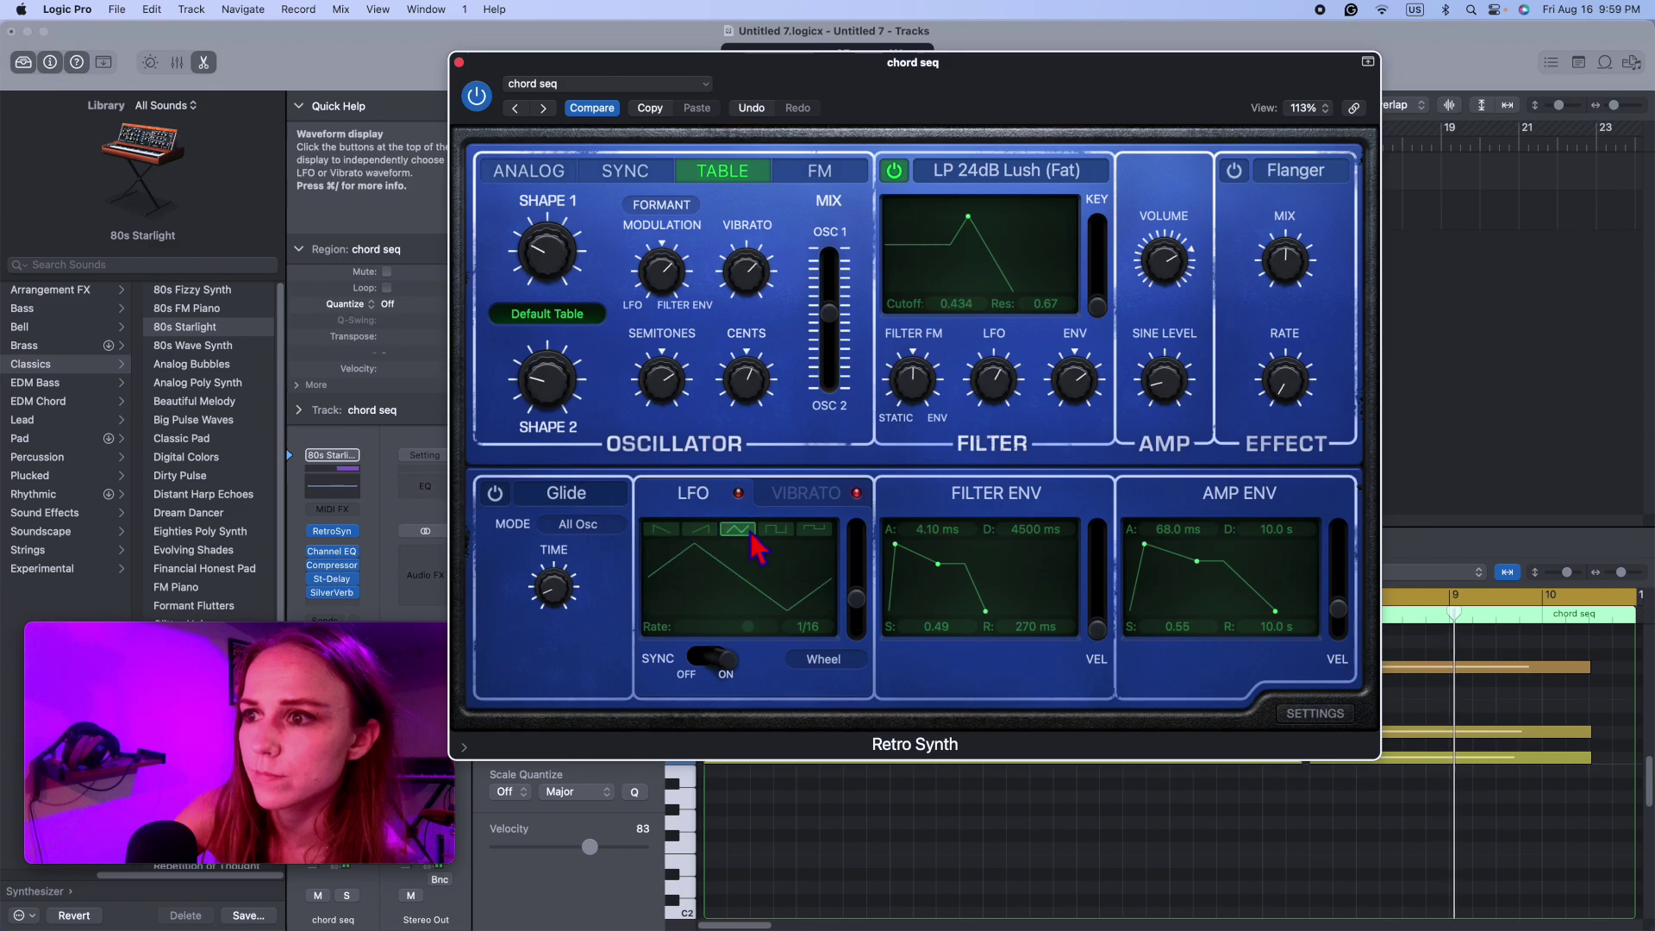
drag(856, 599, 857, 642)
click(775, 529)
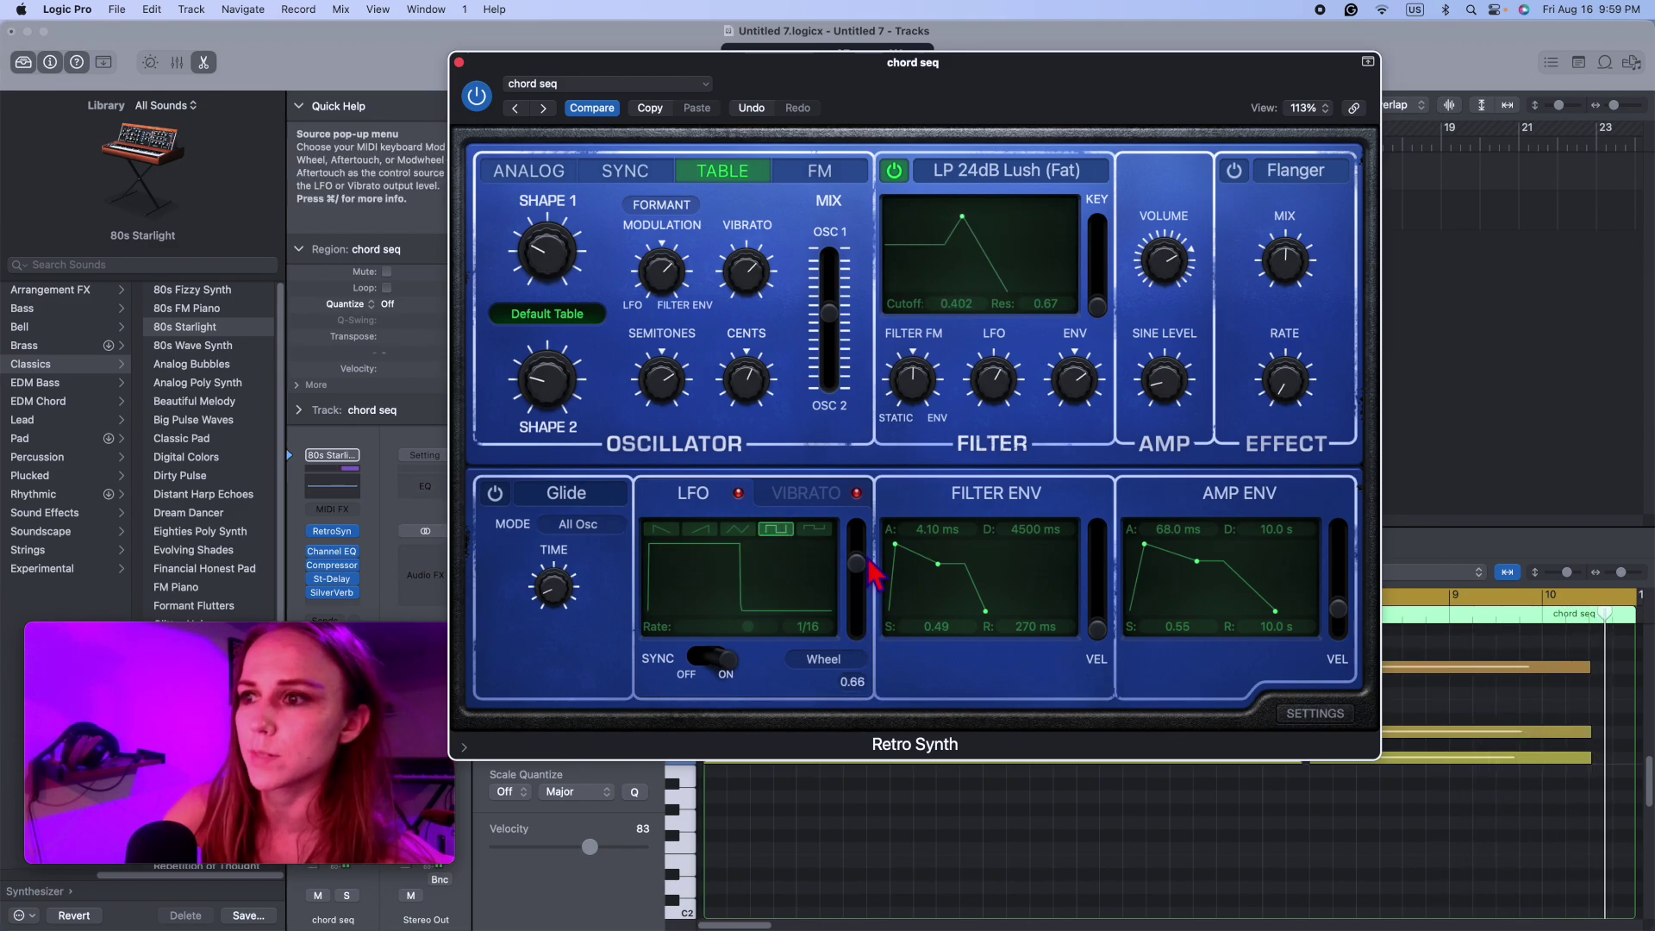
drag(868, 569, 869, 575)
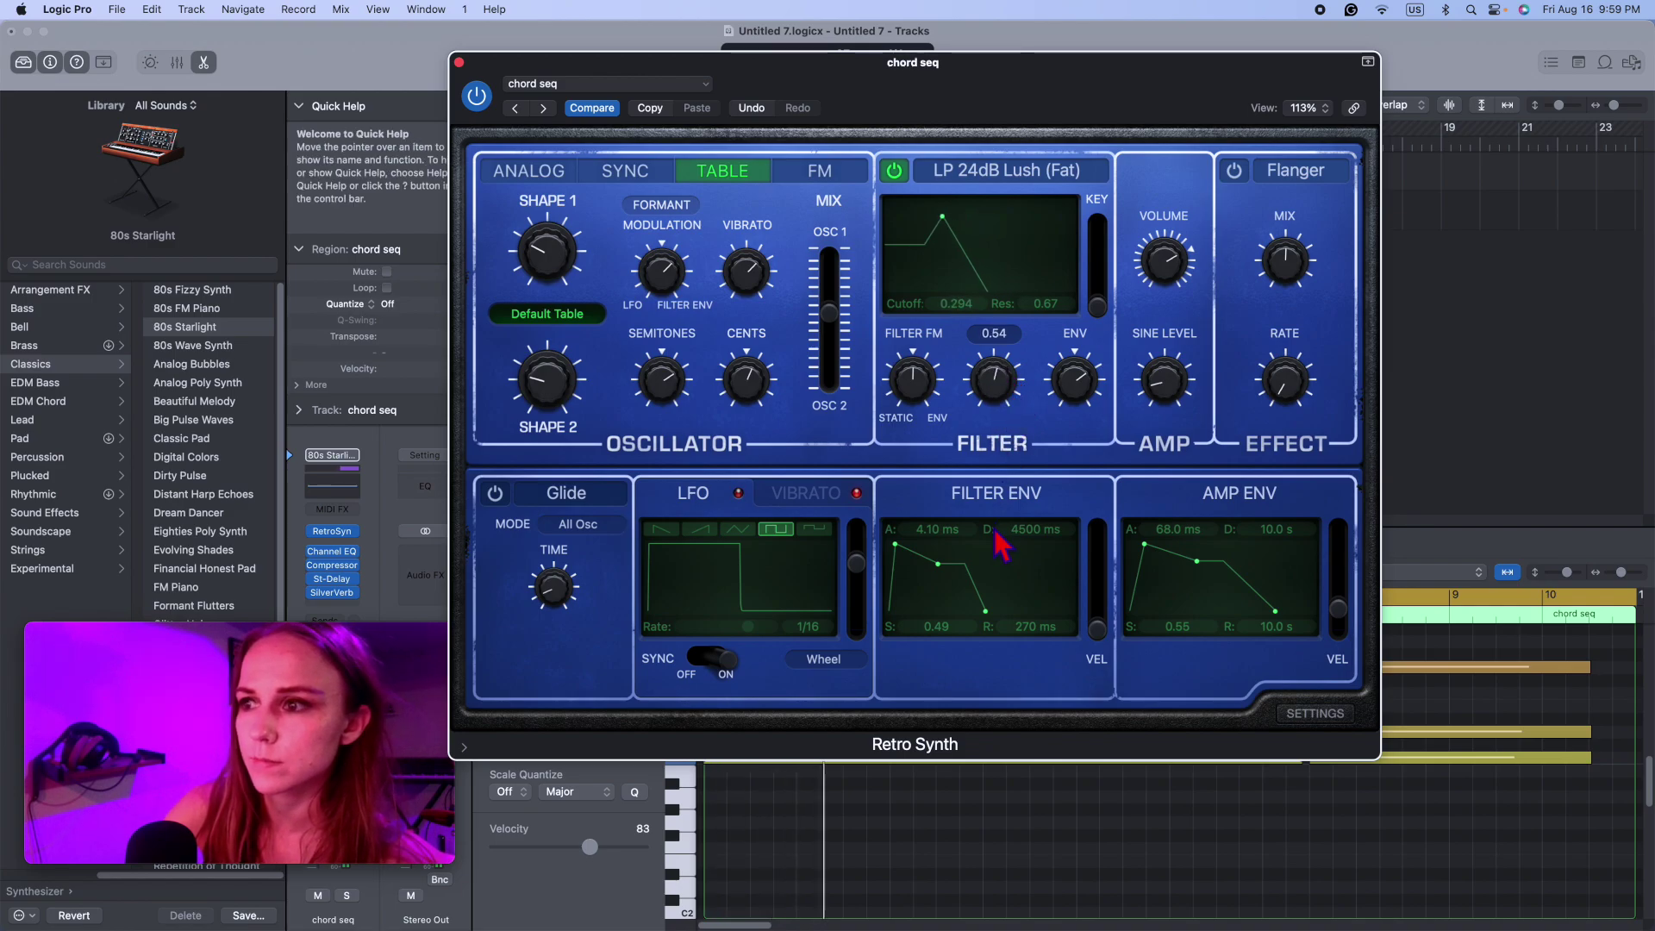
Step: Shift the oscillator mix slightly towards oscillator 2, raise Shape 1 and Shape 2, then close Retro Synth and deselect the chord region
mouse_move(905, 367)
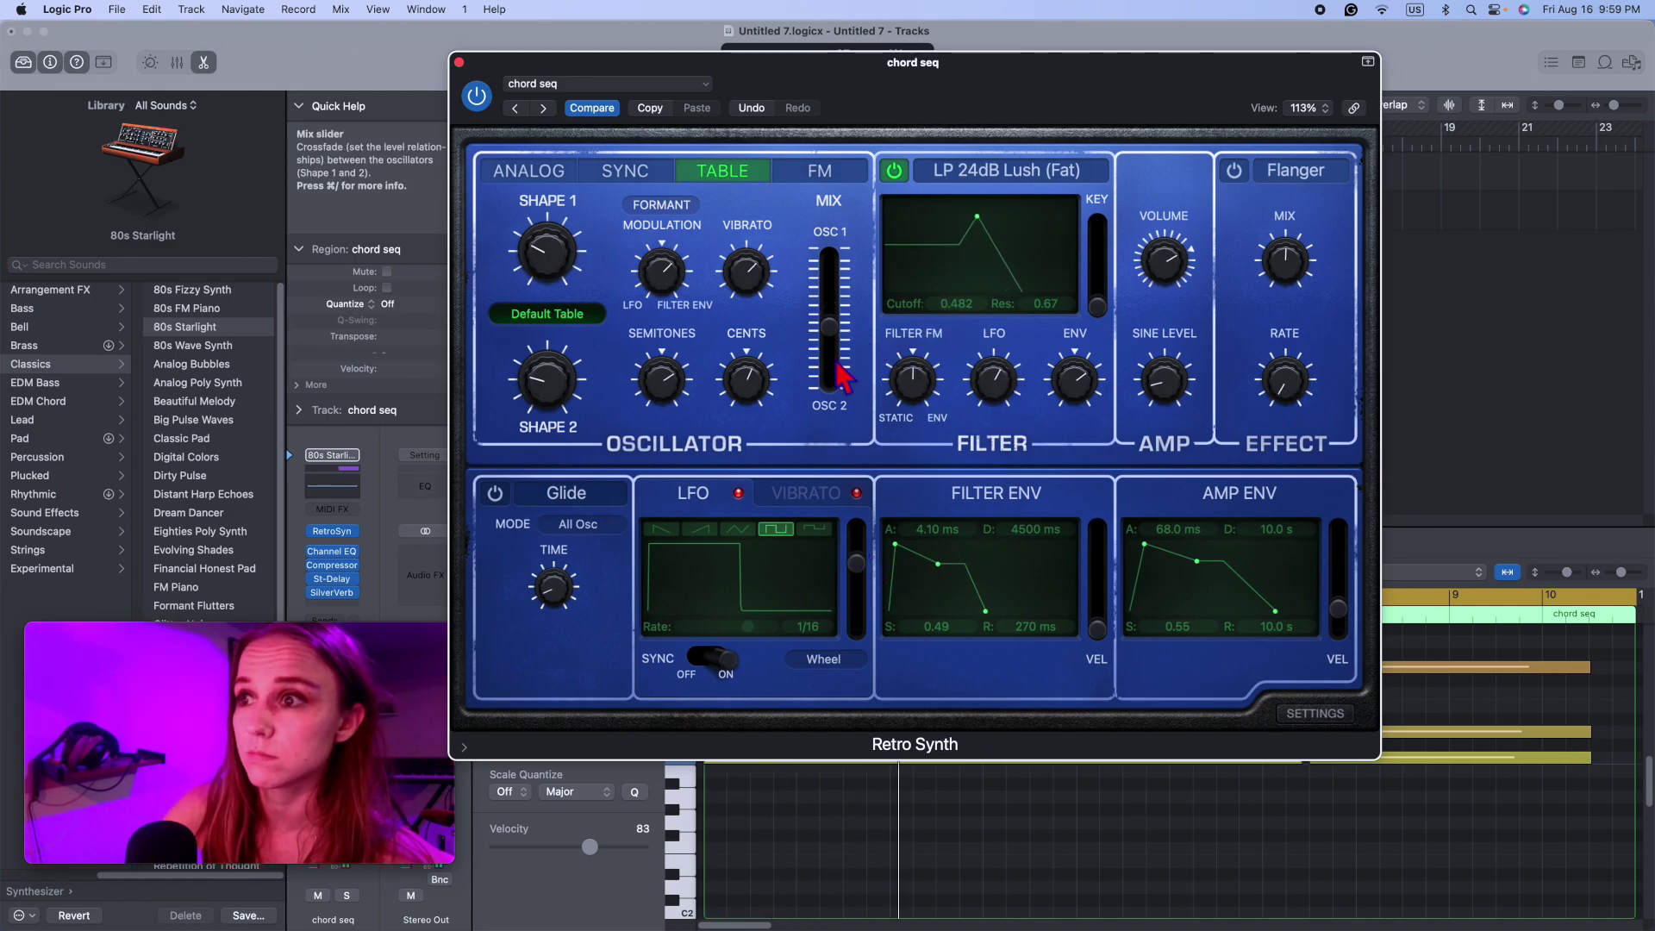
mouse_move(558, 392)
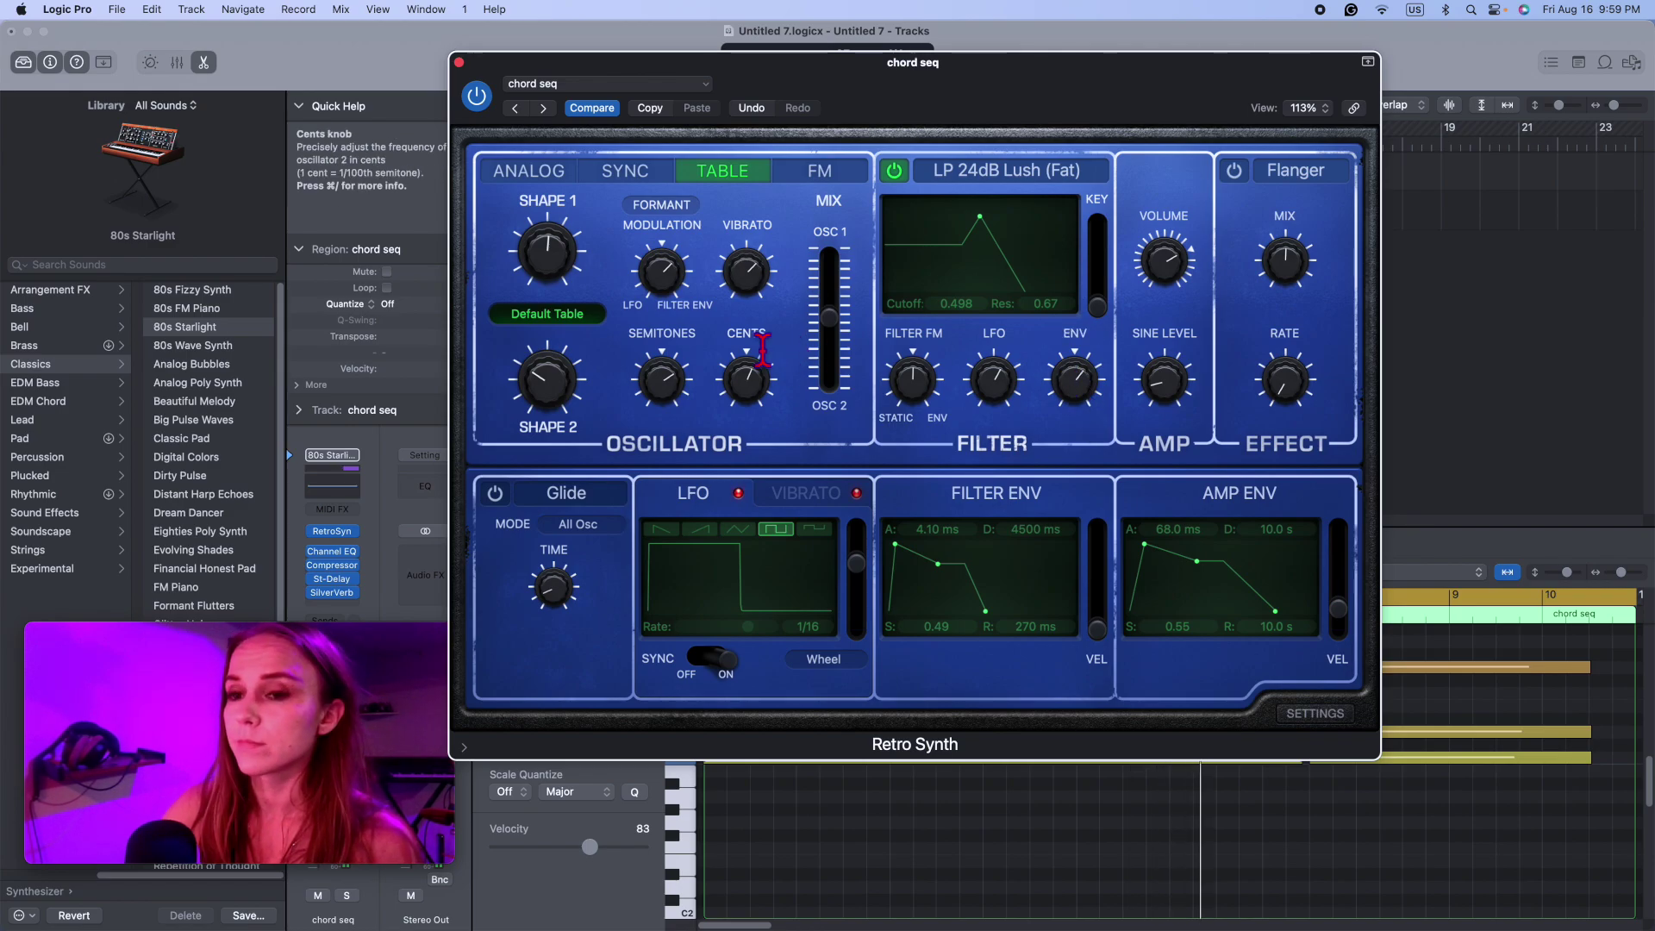
click(459, 62)
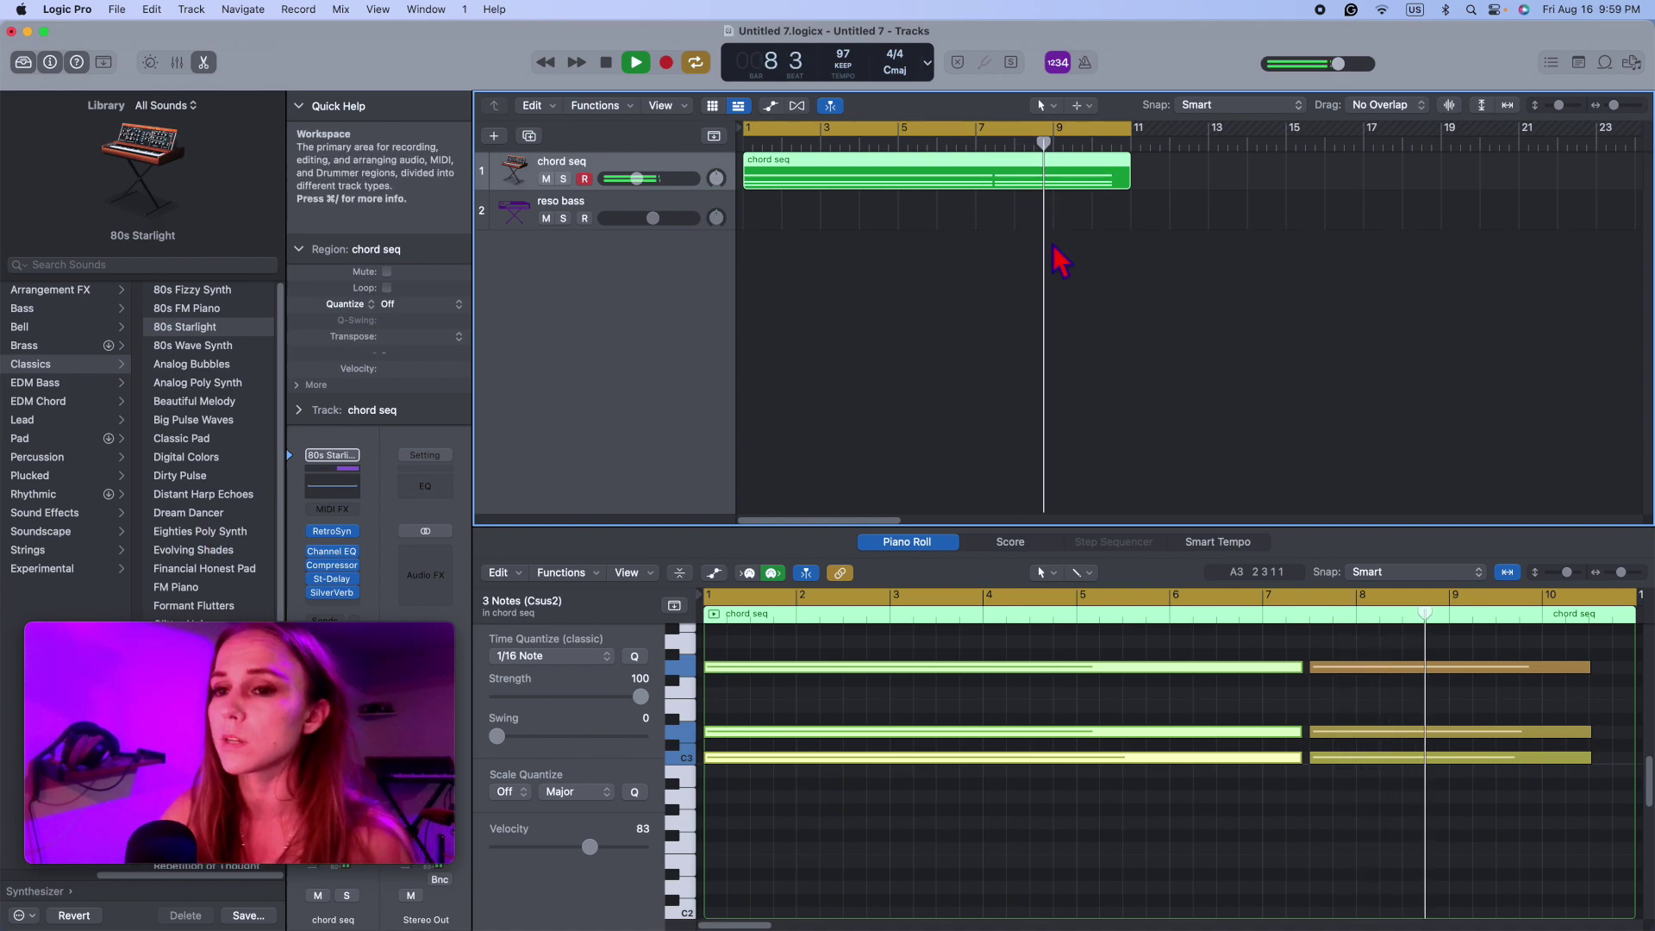
click(935, 384)
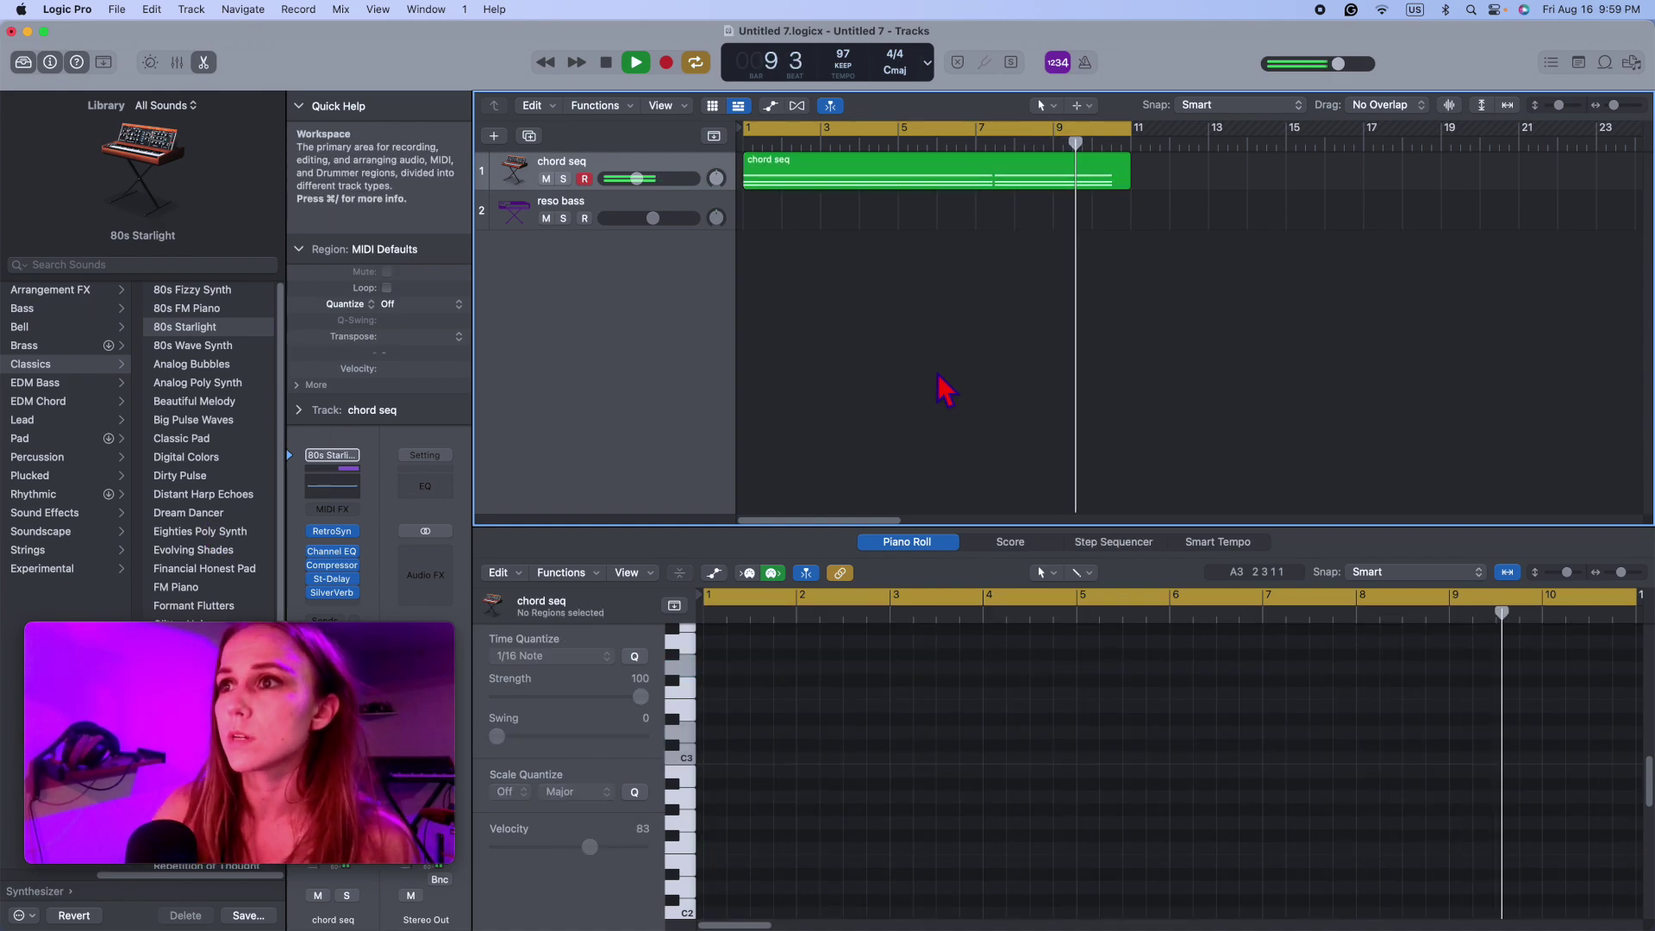